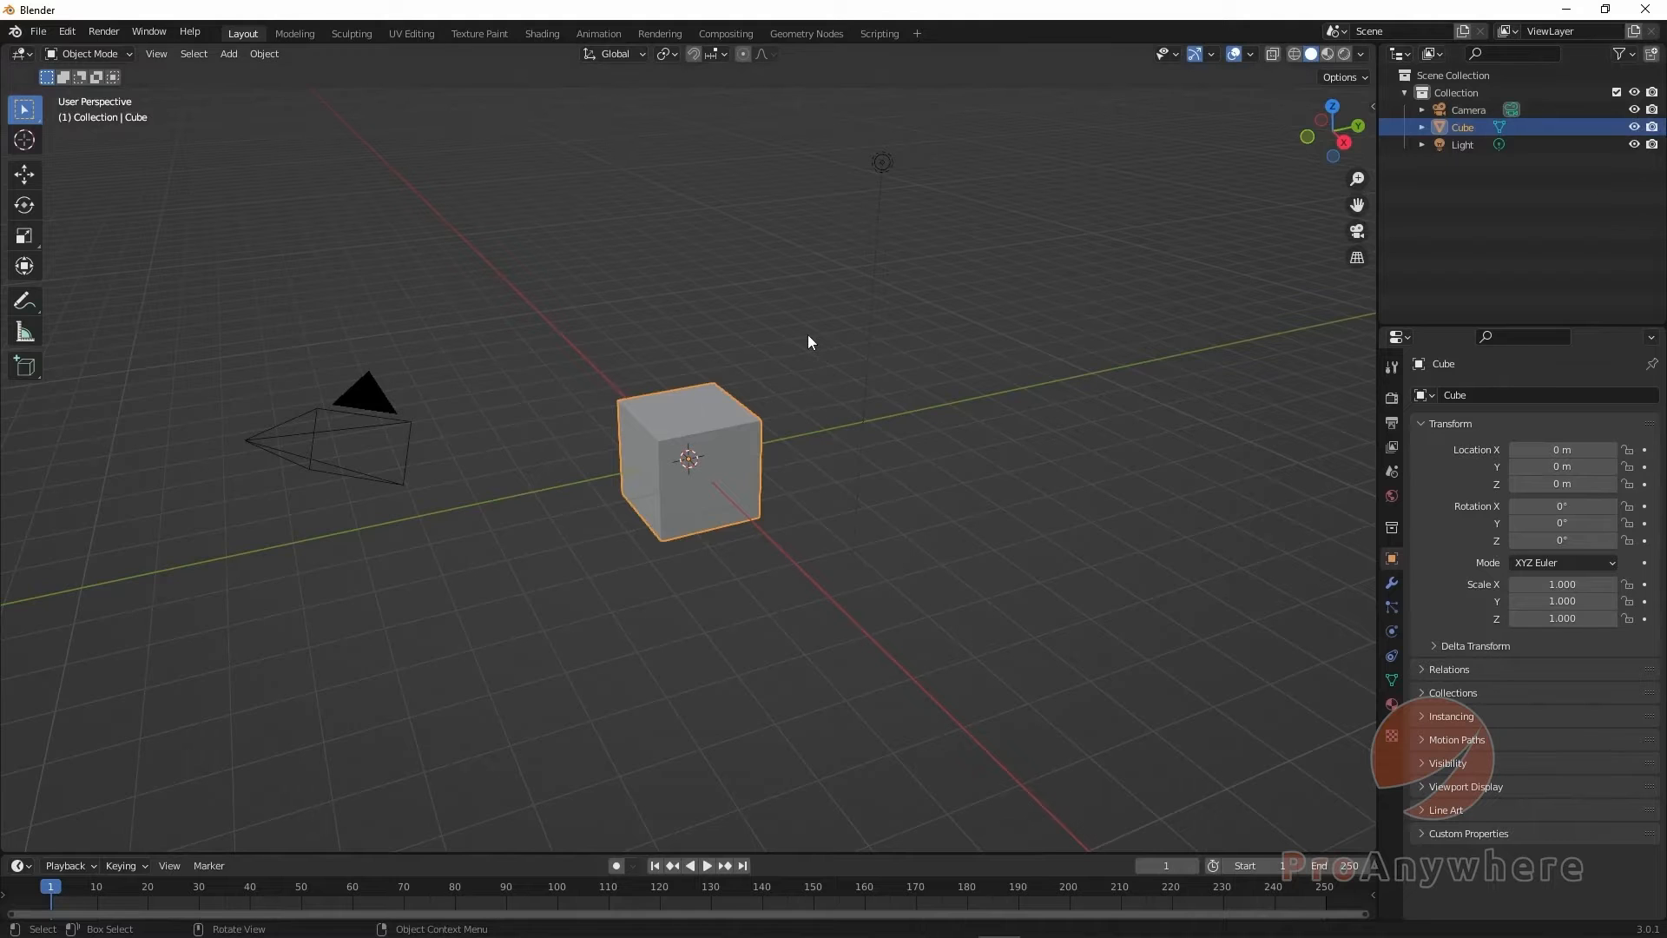
# - Examine the contents of the default Collection in the outliner by collapsing and re-expanding it
pyautogui.moveTo(885, 443); pyautogui.dragTo(1312, 310, button='middle')
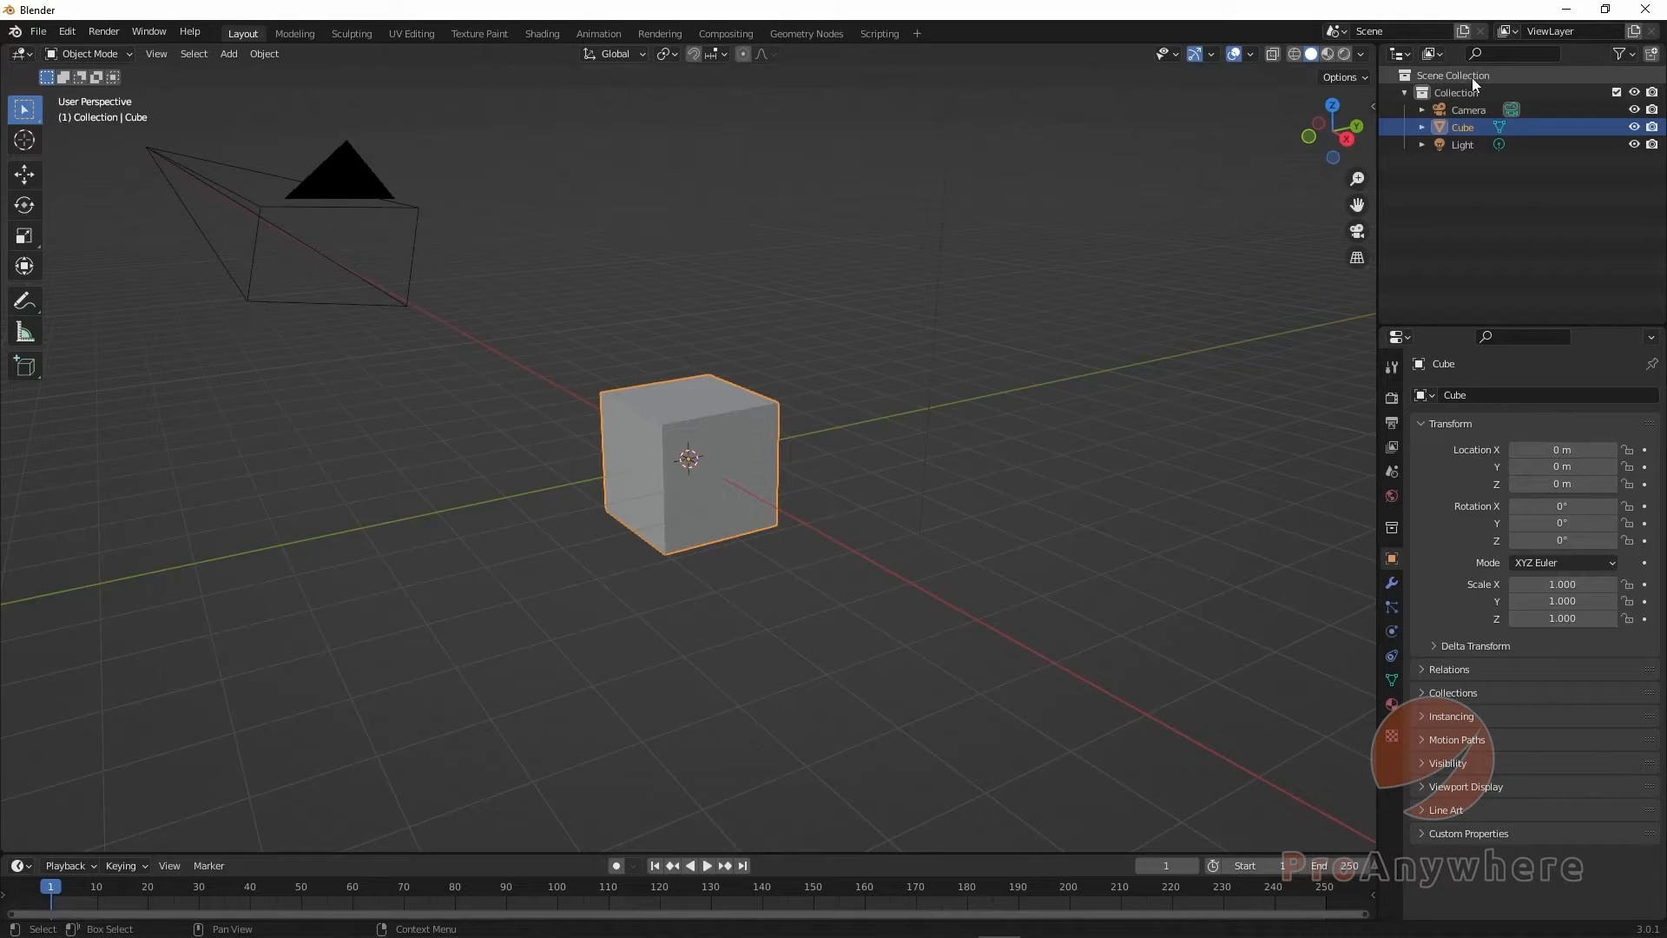
pyautogui.click(1449, 93)
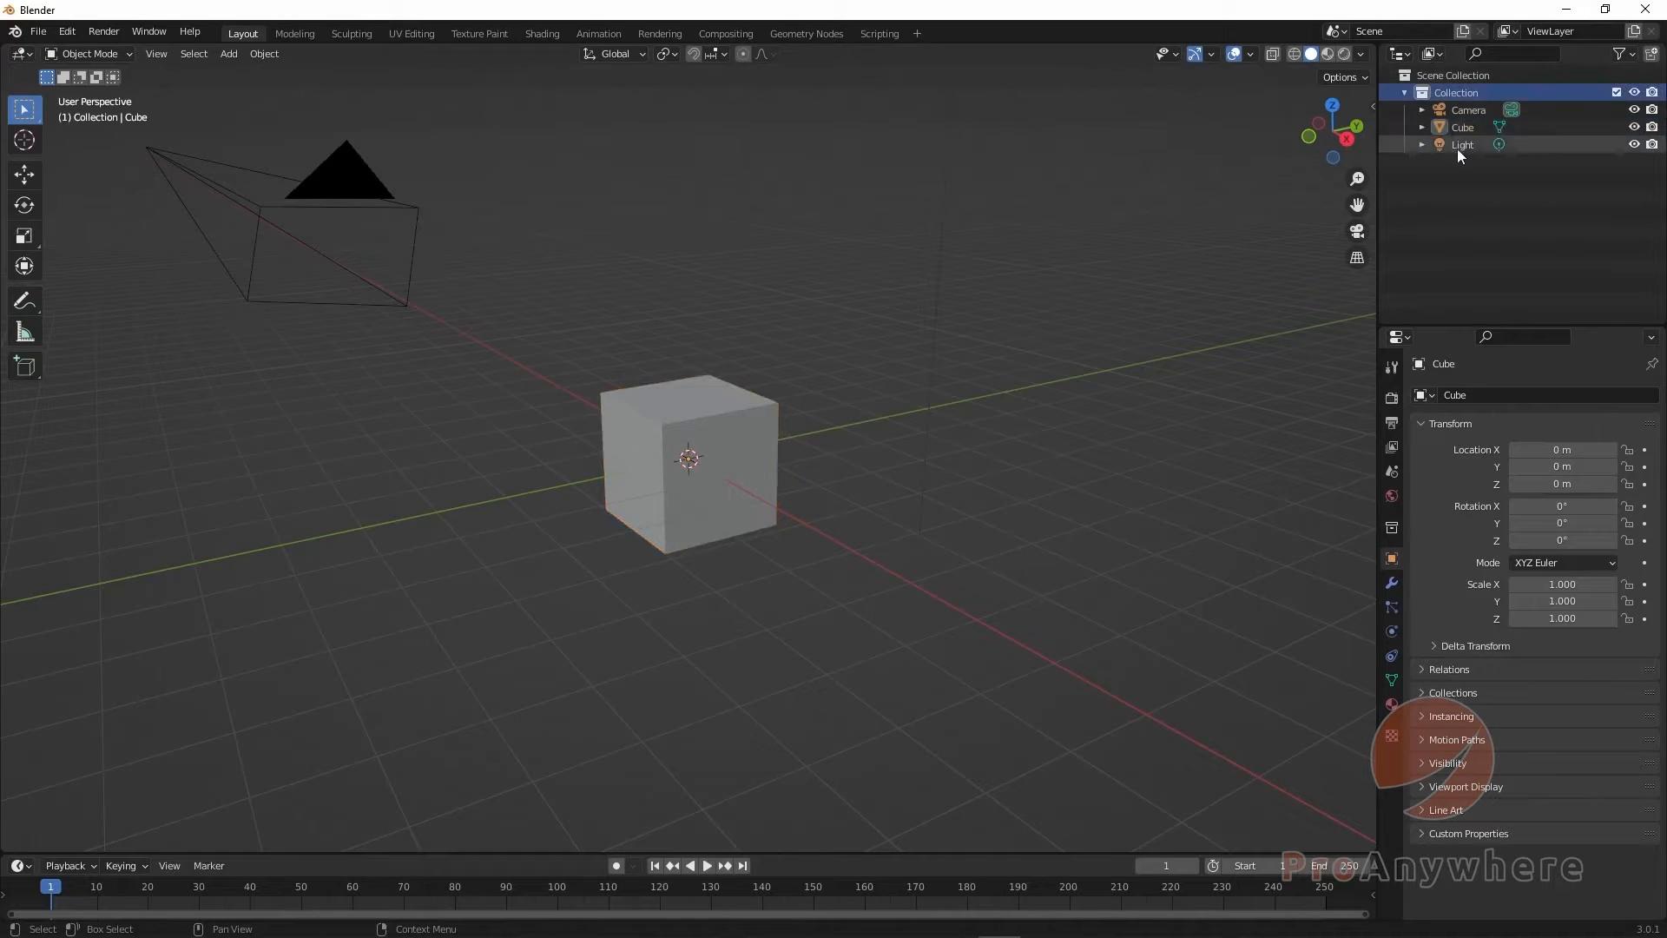
pyautogui.click(1402, 90)
pyautogui.click(1404, 92)
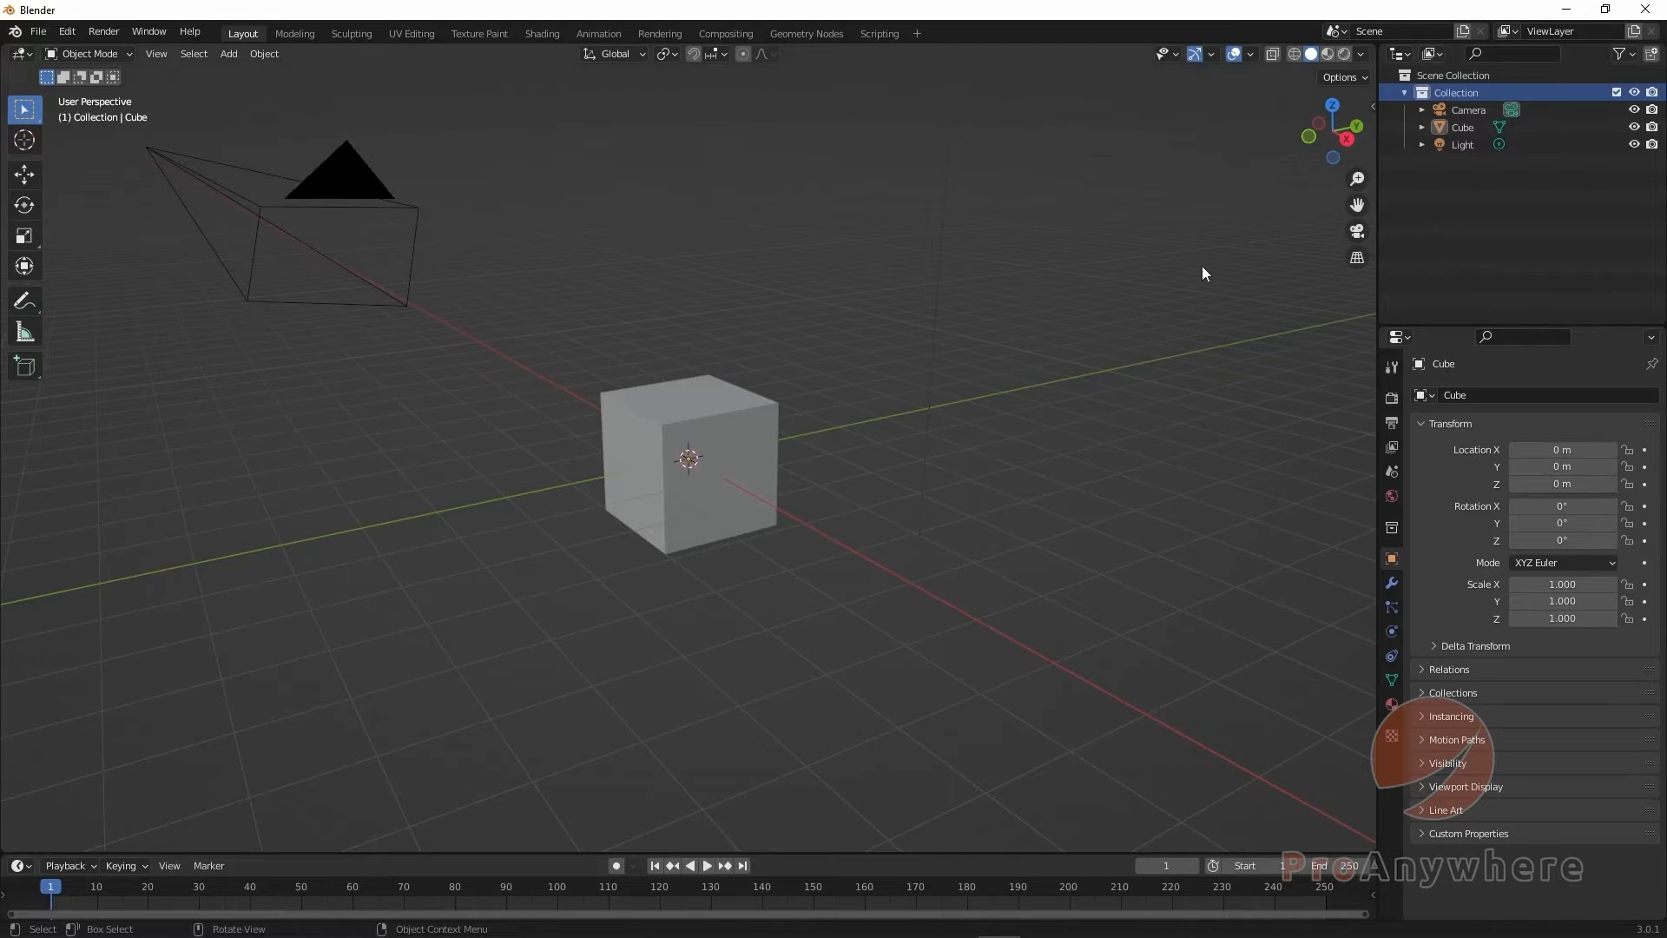
pyautogui.moveTo(957, 493); pyautogui.dragTo(877, 503, button='middle')
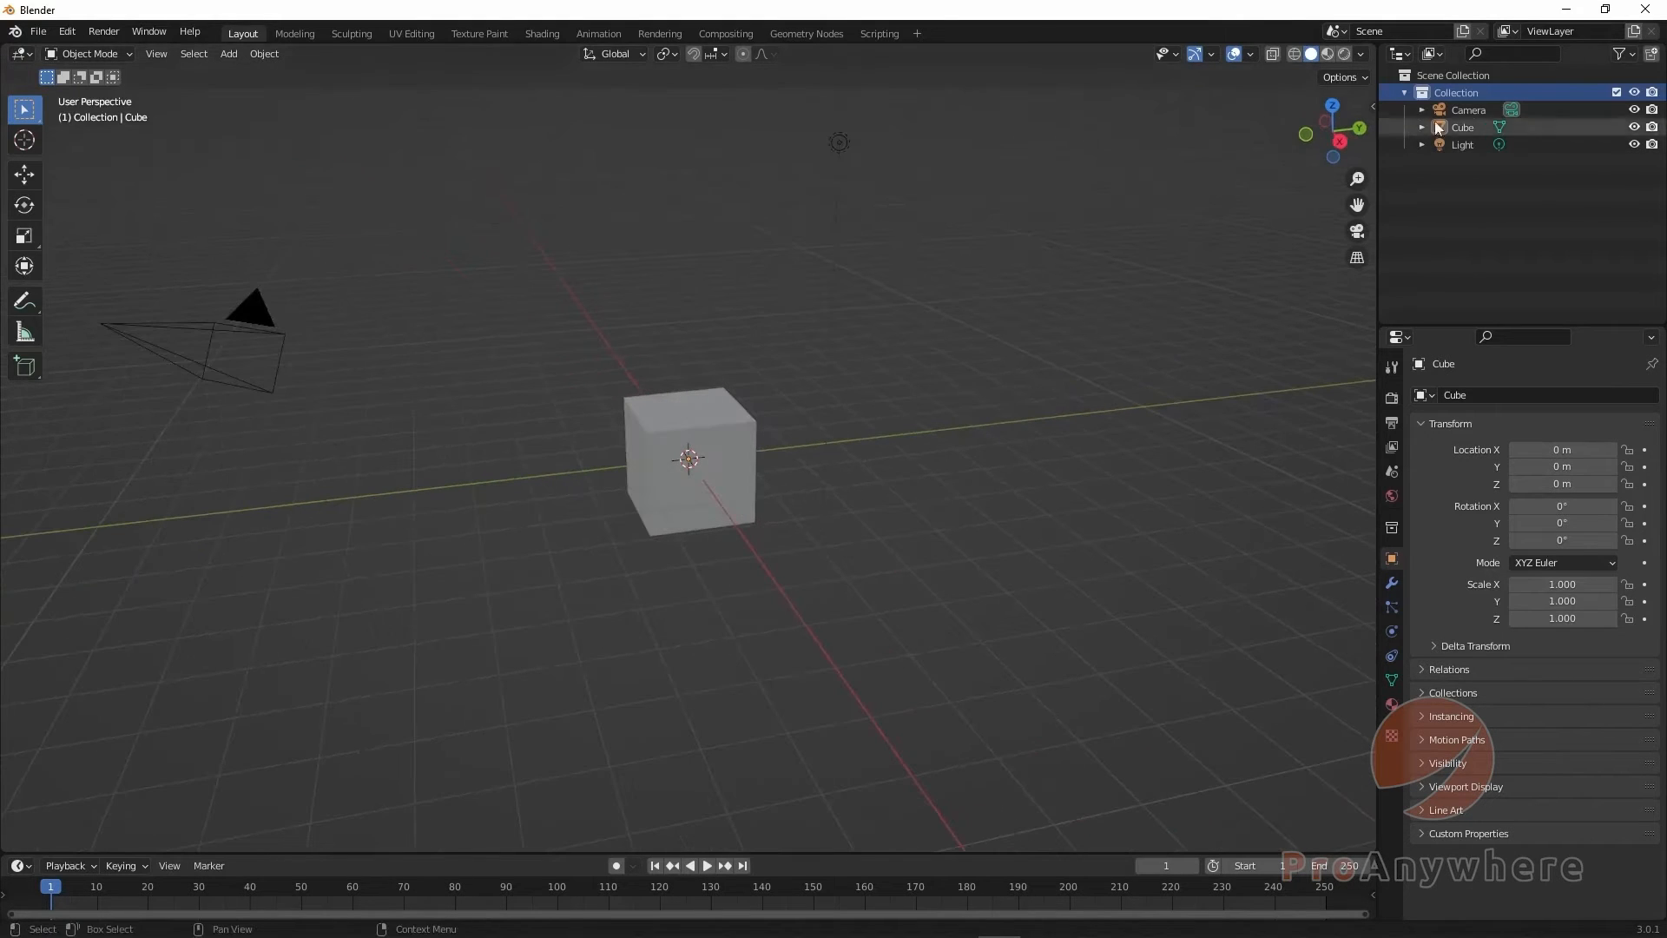
# - Add a Monkey mesh directly under the Scene Collection, outside the default Collection, and check its place in the hierarchy
pyautogui.click(1467, 76)
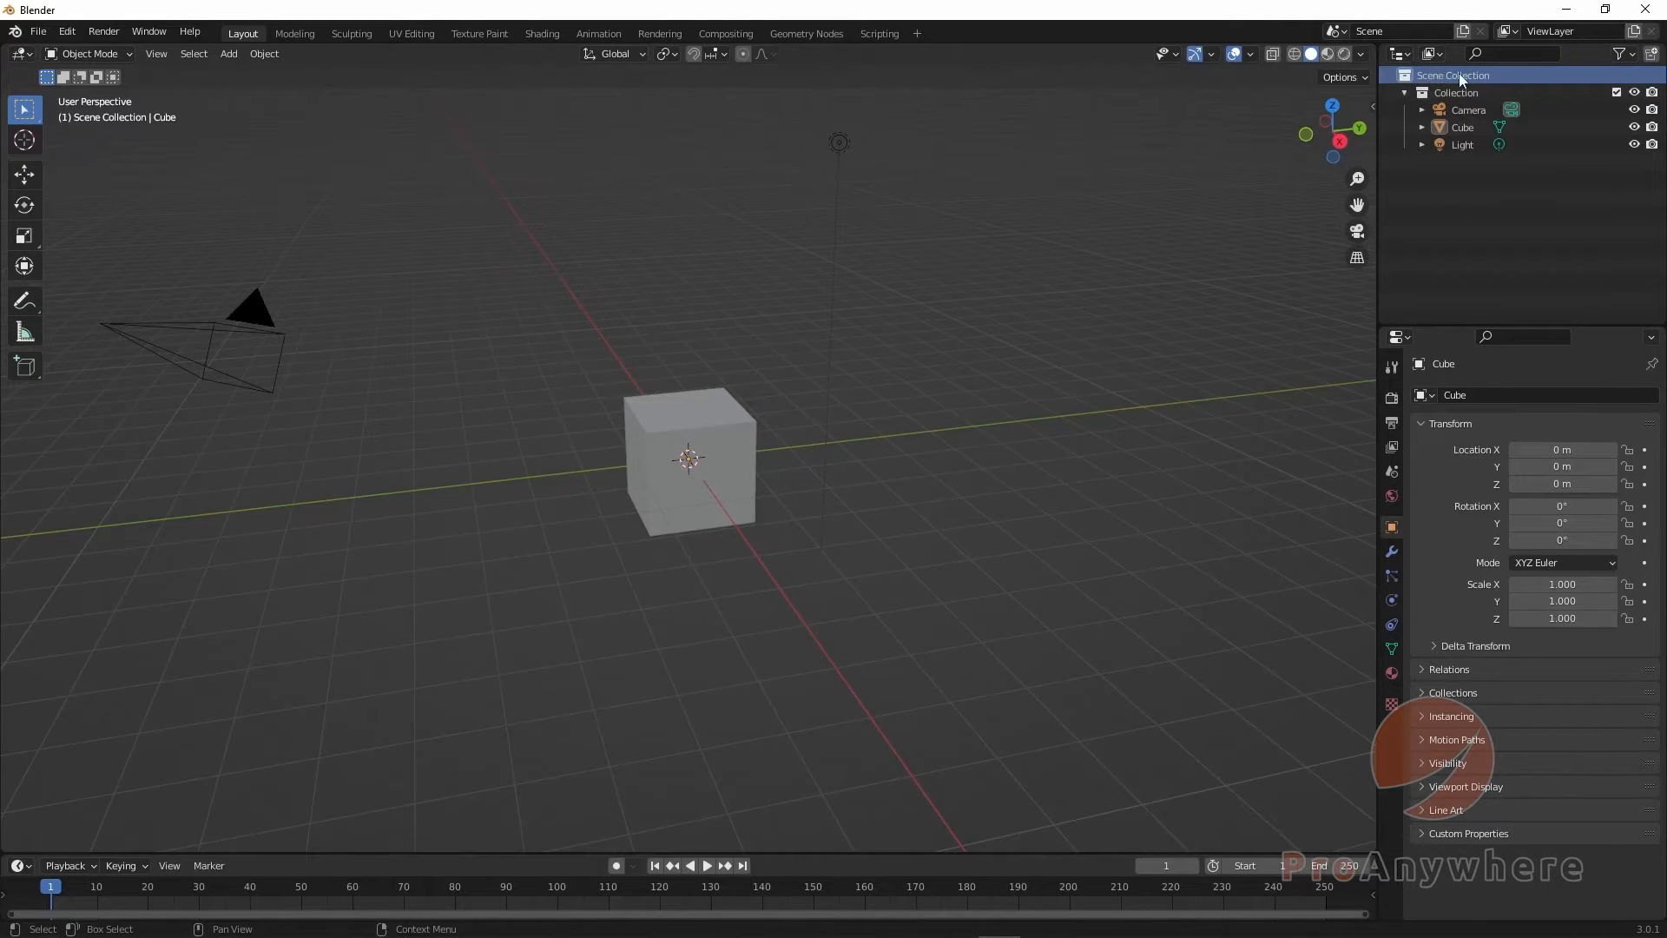
pyautogui.click(228, 54)
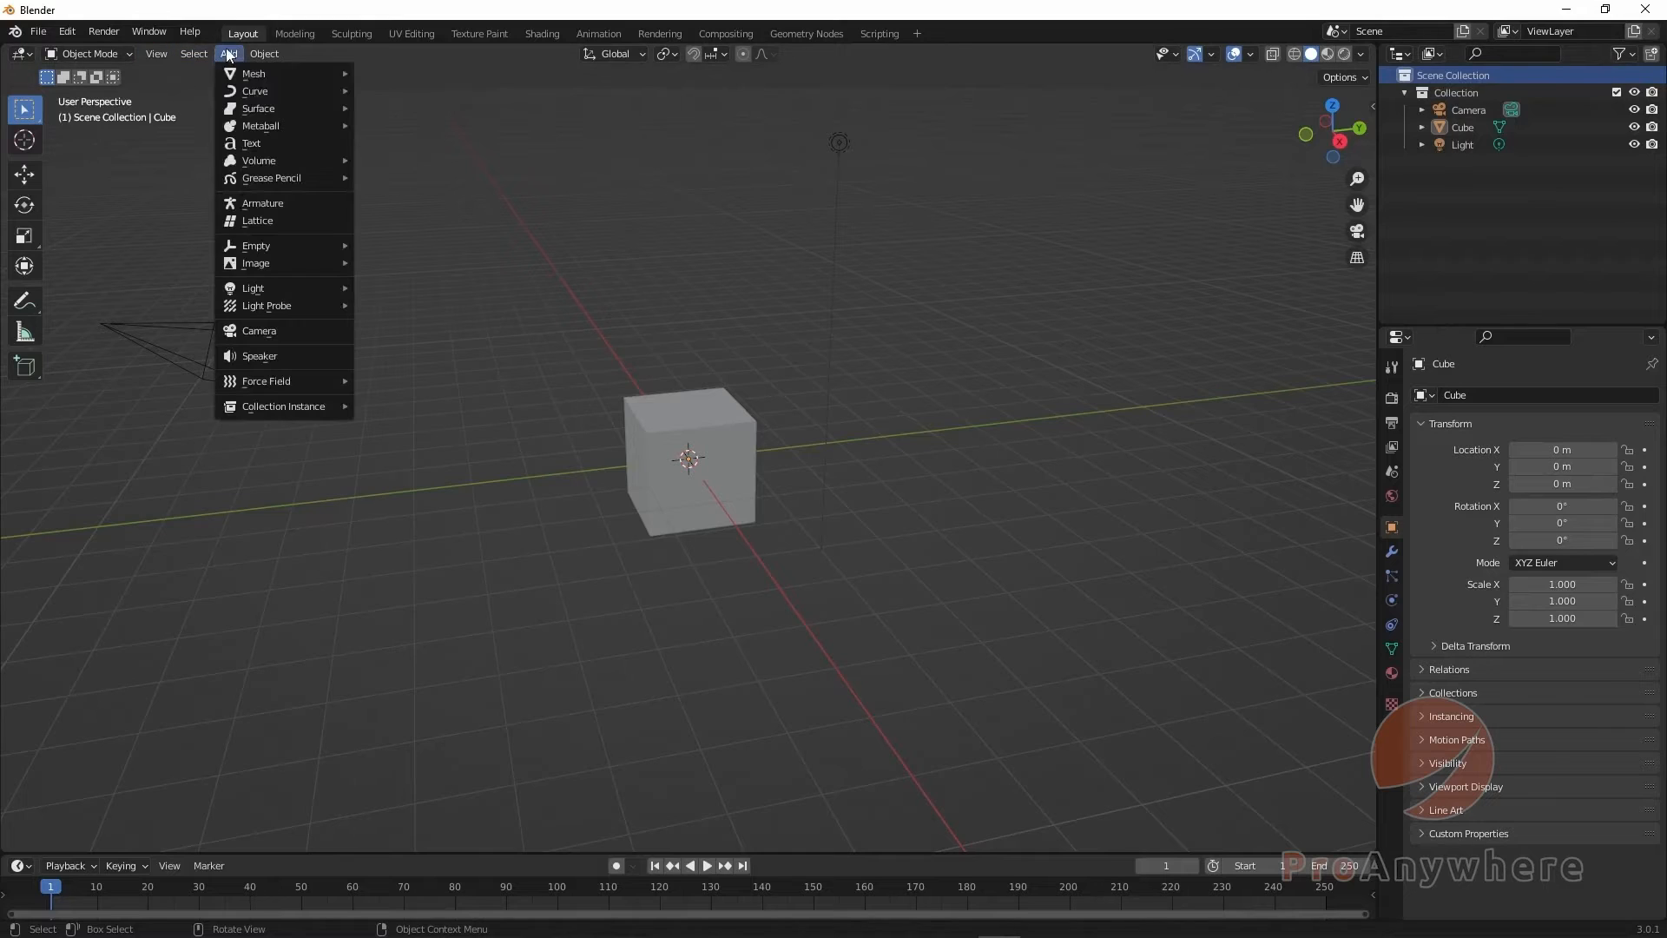
pyautogui.moveTo(260, 74)
pyautogui.click(410, 233)
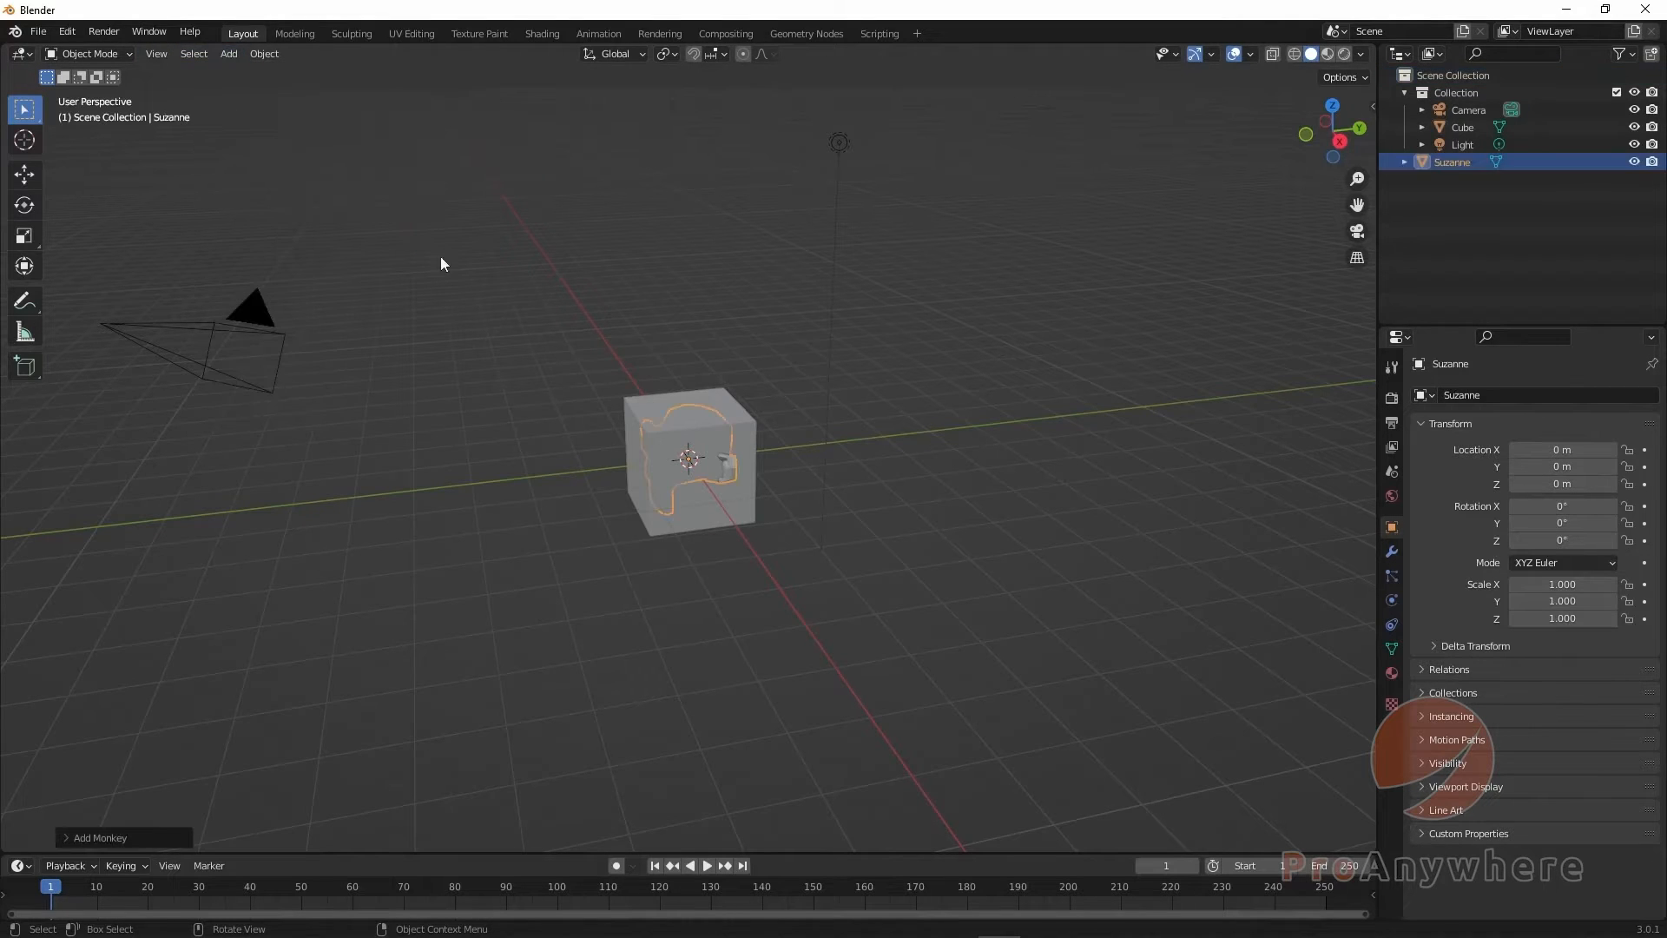
pyautogui.click(1404, 93)
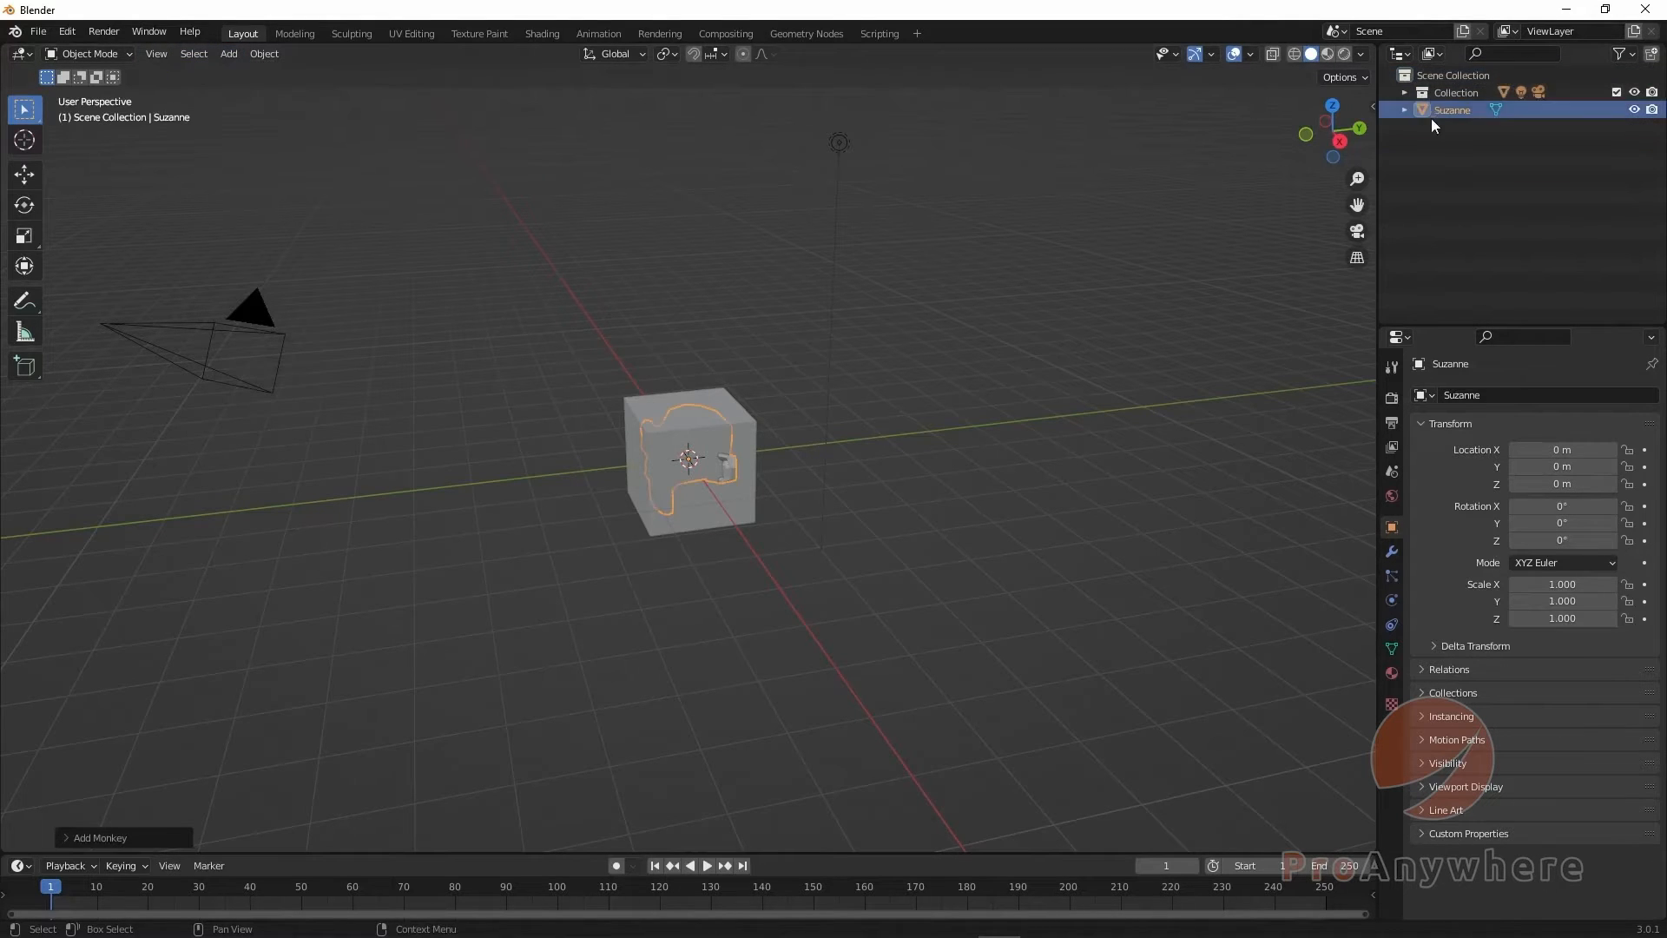
pyautogui.click(1449, 75)
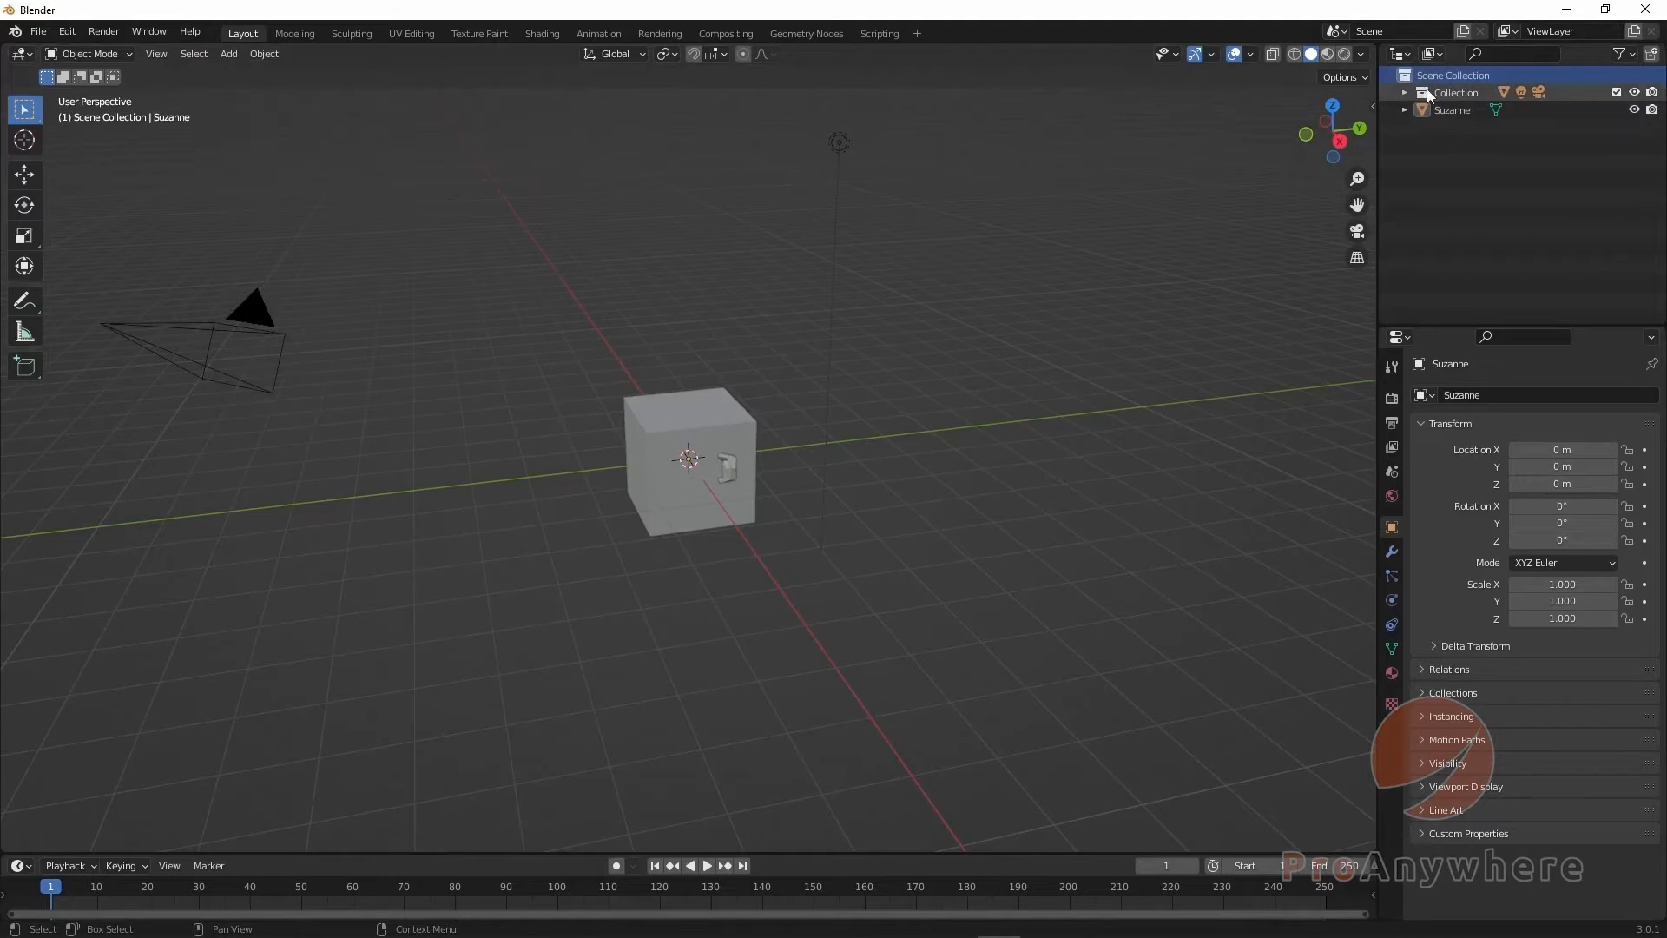
pyautogui.click(1404, 93)
# - Move the monkey away from the cube along the X axis to about 6.5 m
pyautogui.scroll(-2, 863, 460)
pyautogui.moveTo(863, 460); pyautogui.dragTo(868, 470, button='middle')
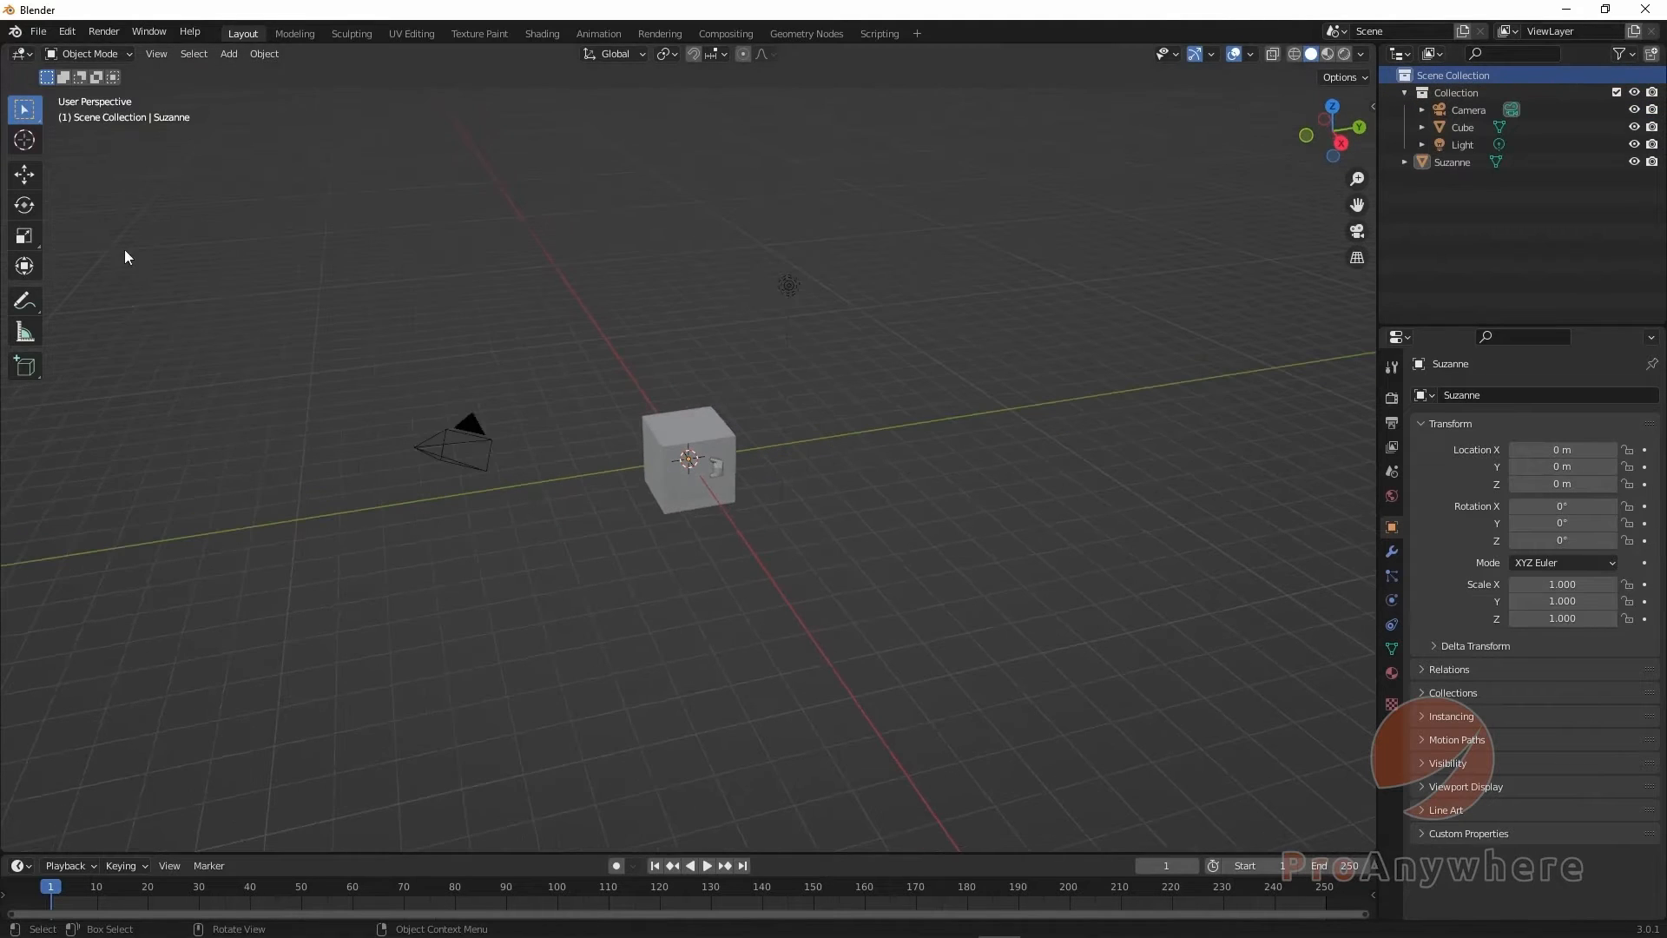
pyautogui.click(25, 176)
pyautogui.moveTo(712, 512); pyautogui.dragTo(783, 472, button='middle')
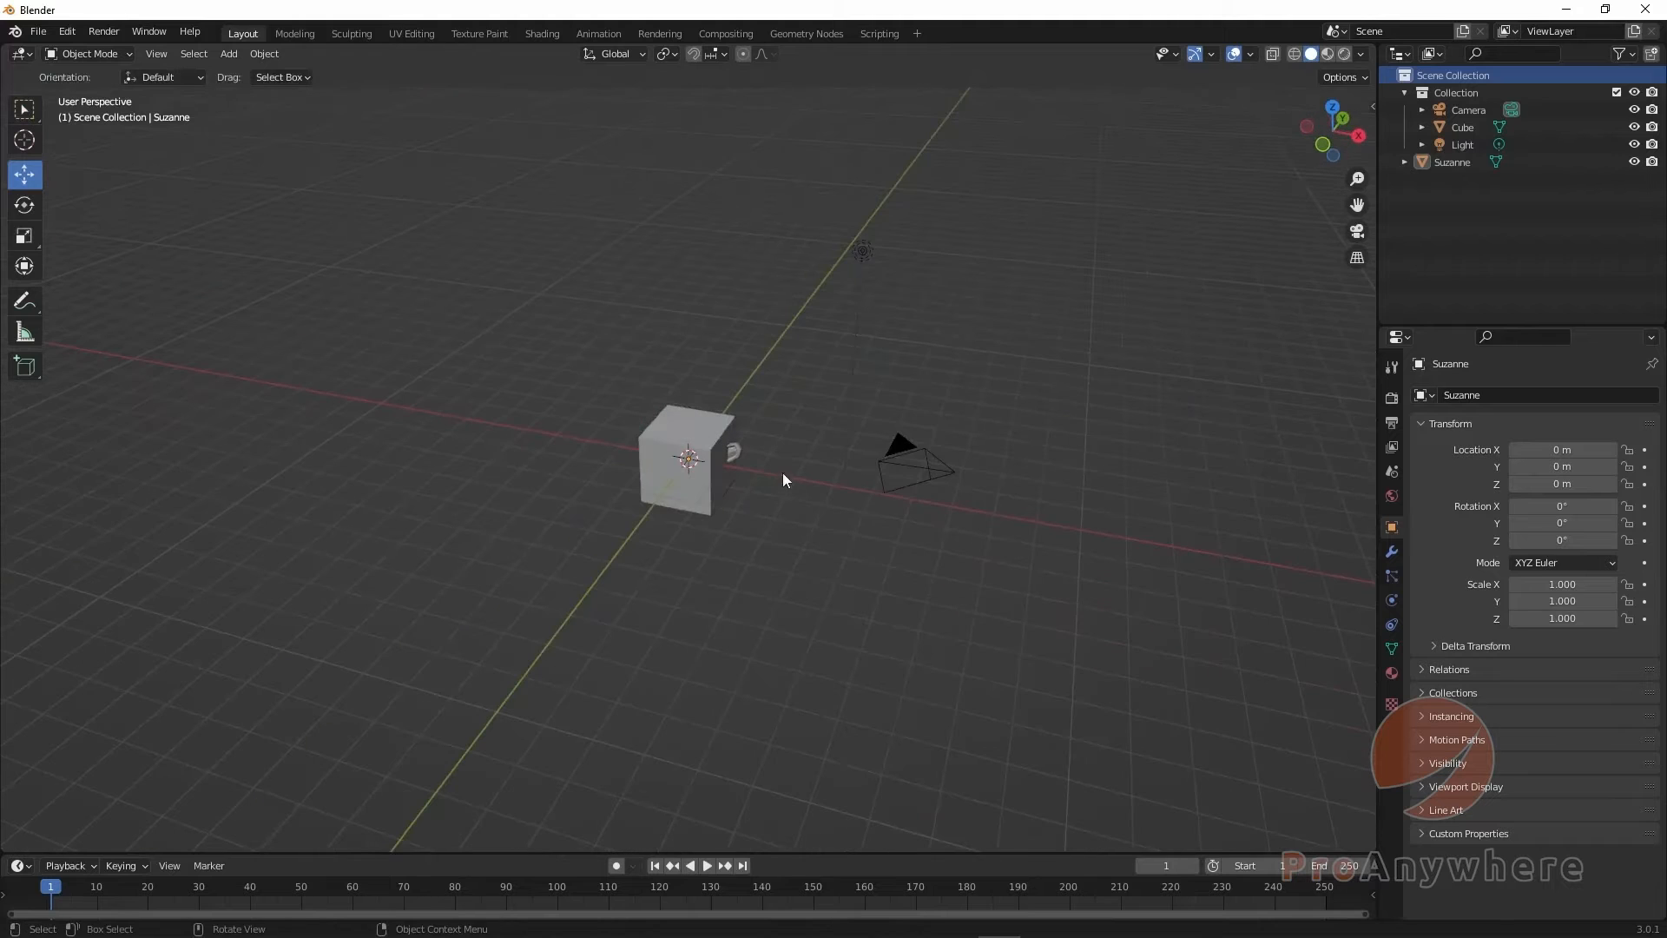
pyautogui.click(1480, 162)
pyautogui.moveTo(757, 471); pyautogui.dragTo(1040, 544)
pyautogui.moveTo(1040, 544); pyautogui.dragTo(914, 568, button='middle')
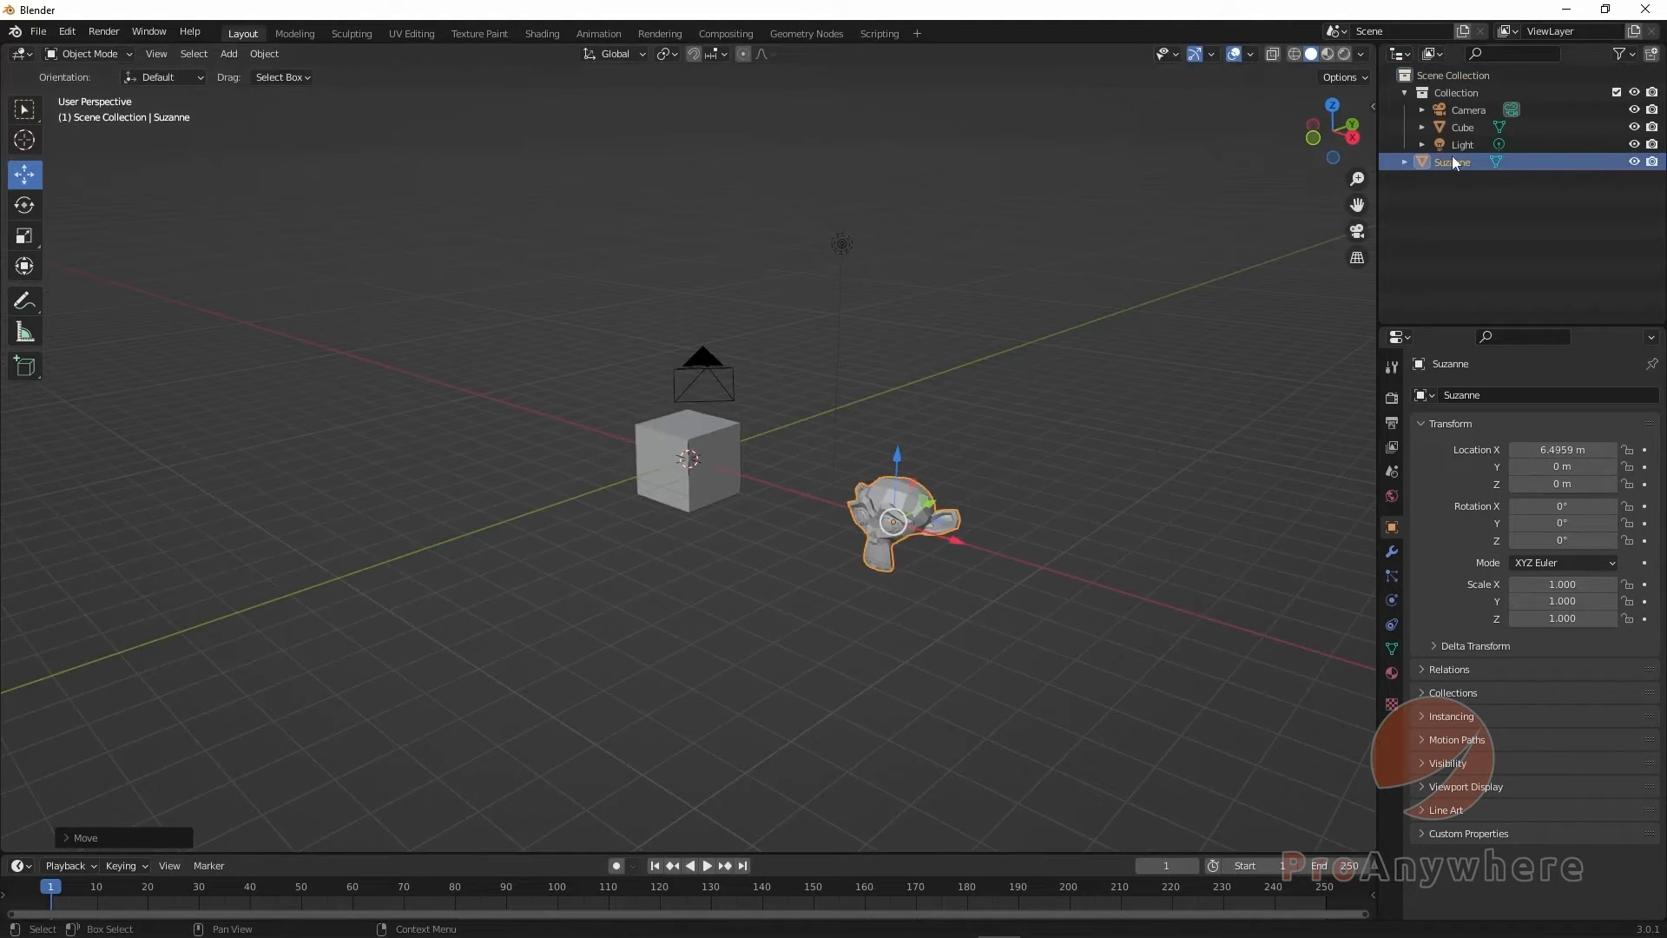
# - Move the Suzanne object into the default Collection in the outliner and delete it
pyautogui.moveTo(1451, 160); pyautogui.dragTo(1444, 103)
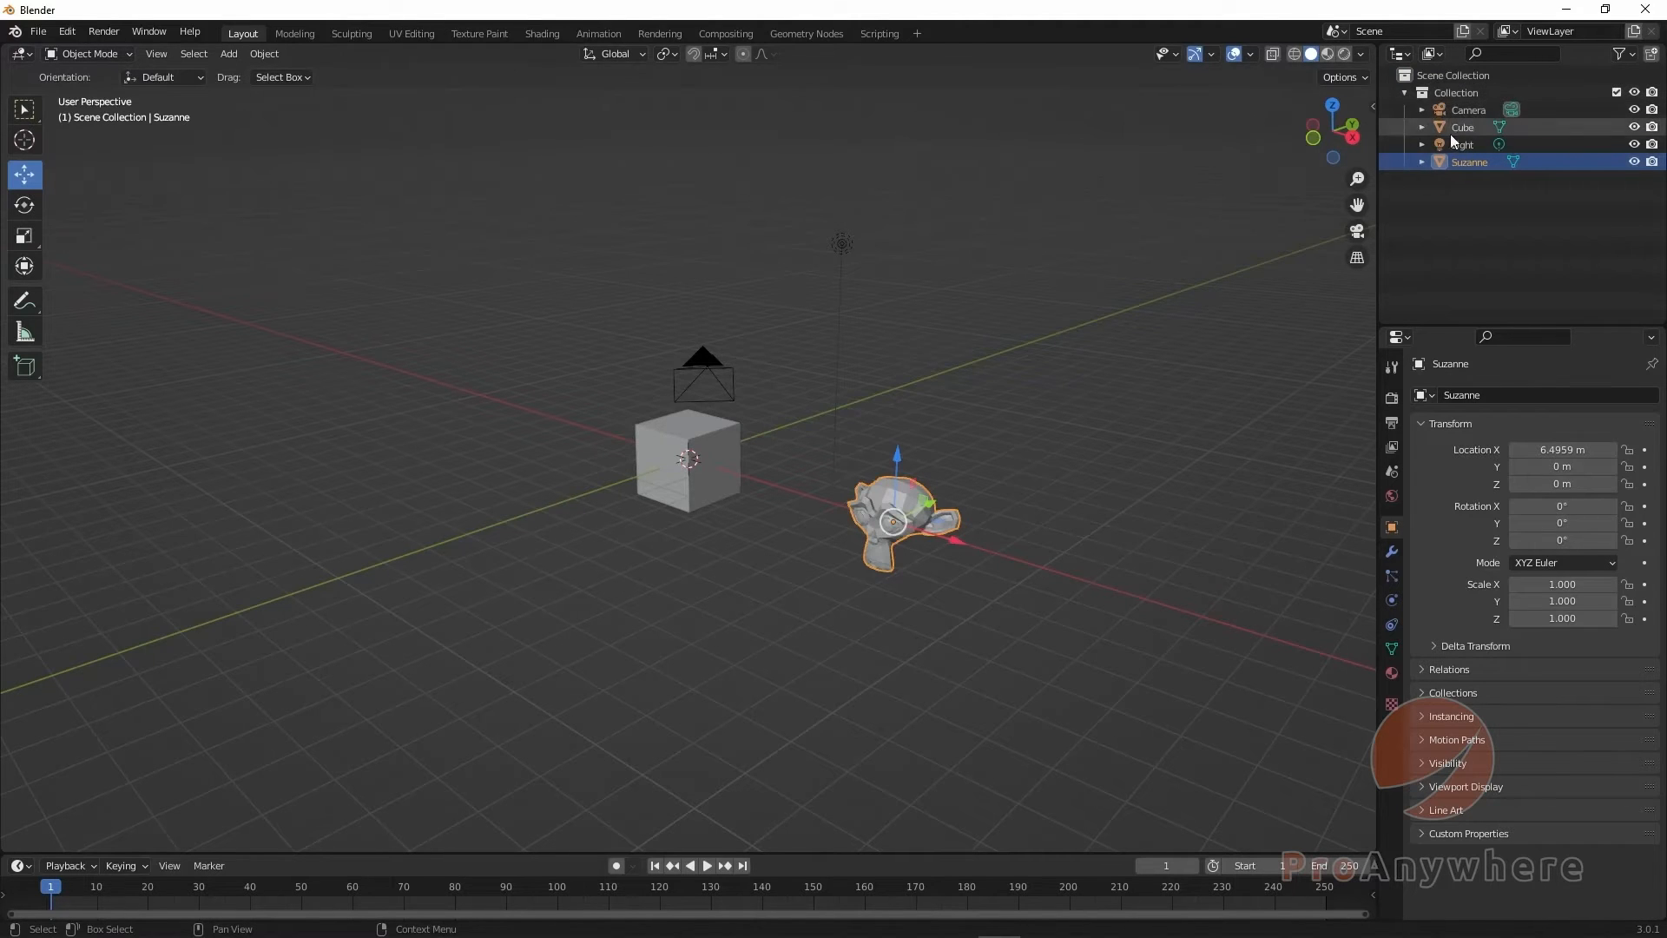
pyautogui.click(1403, 92)
pyautogui.click(1403, 94)
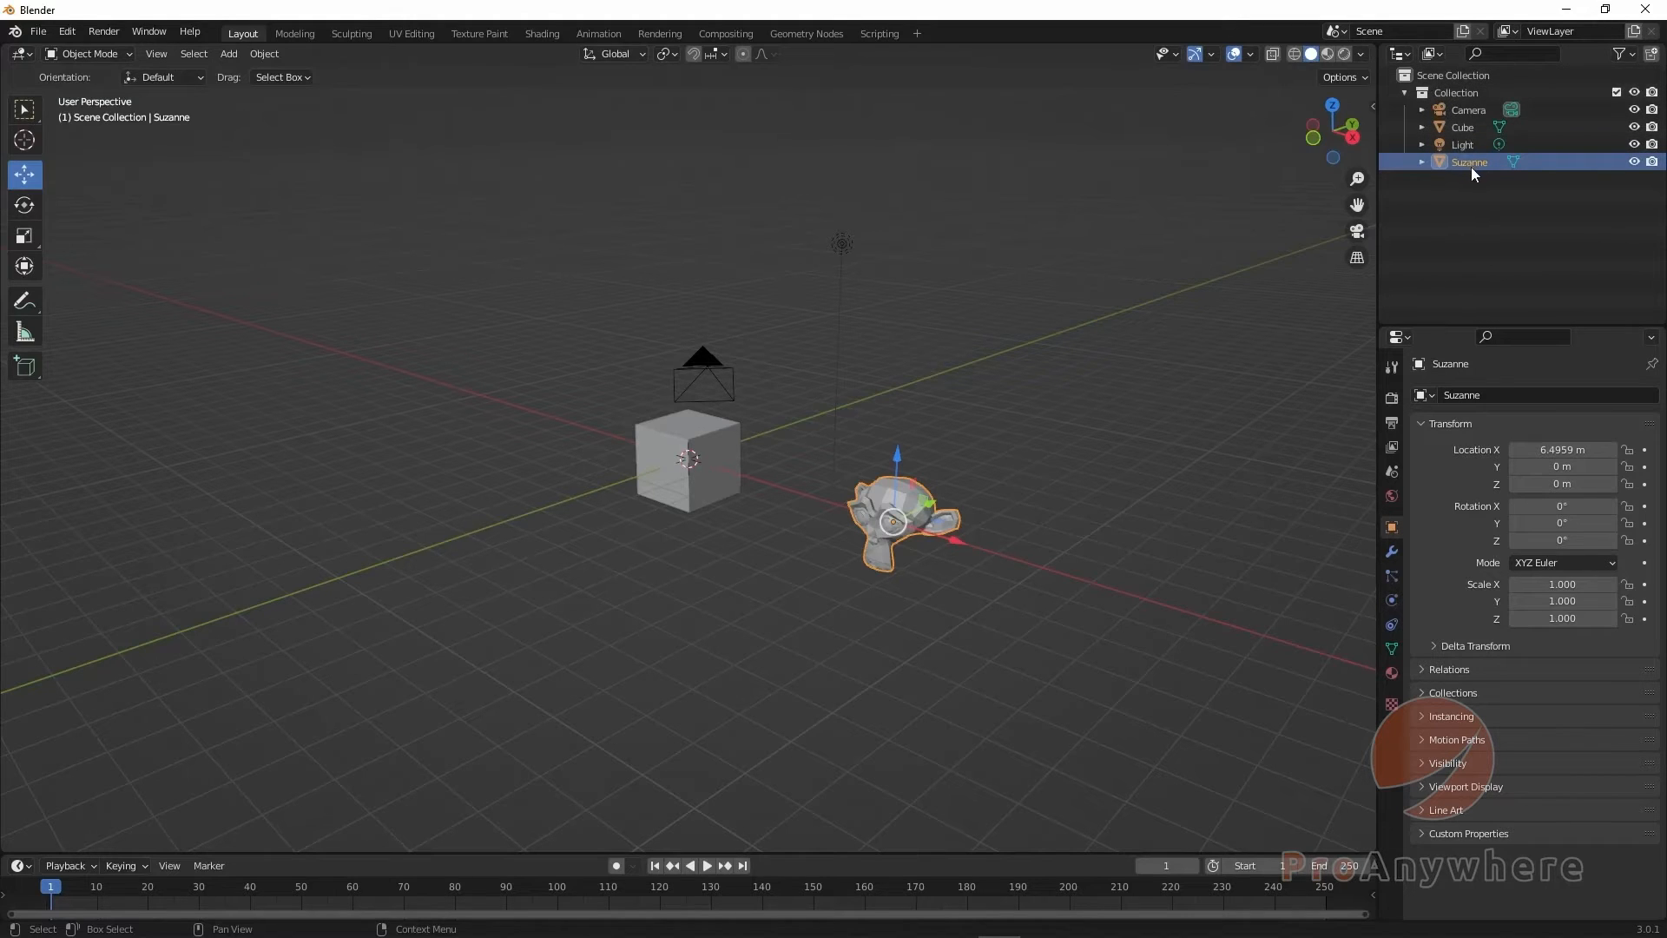
pyautogui.press('Delete')
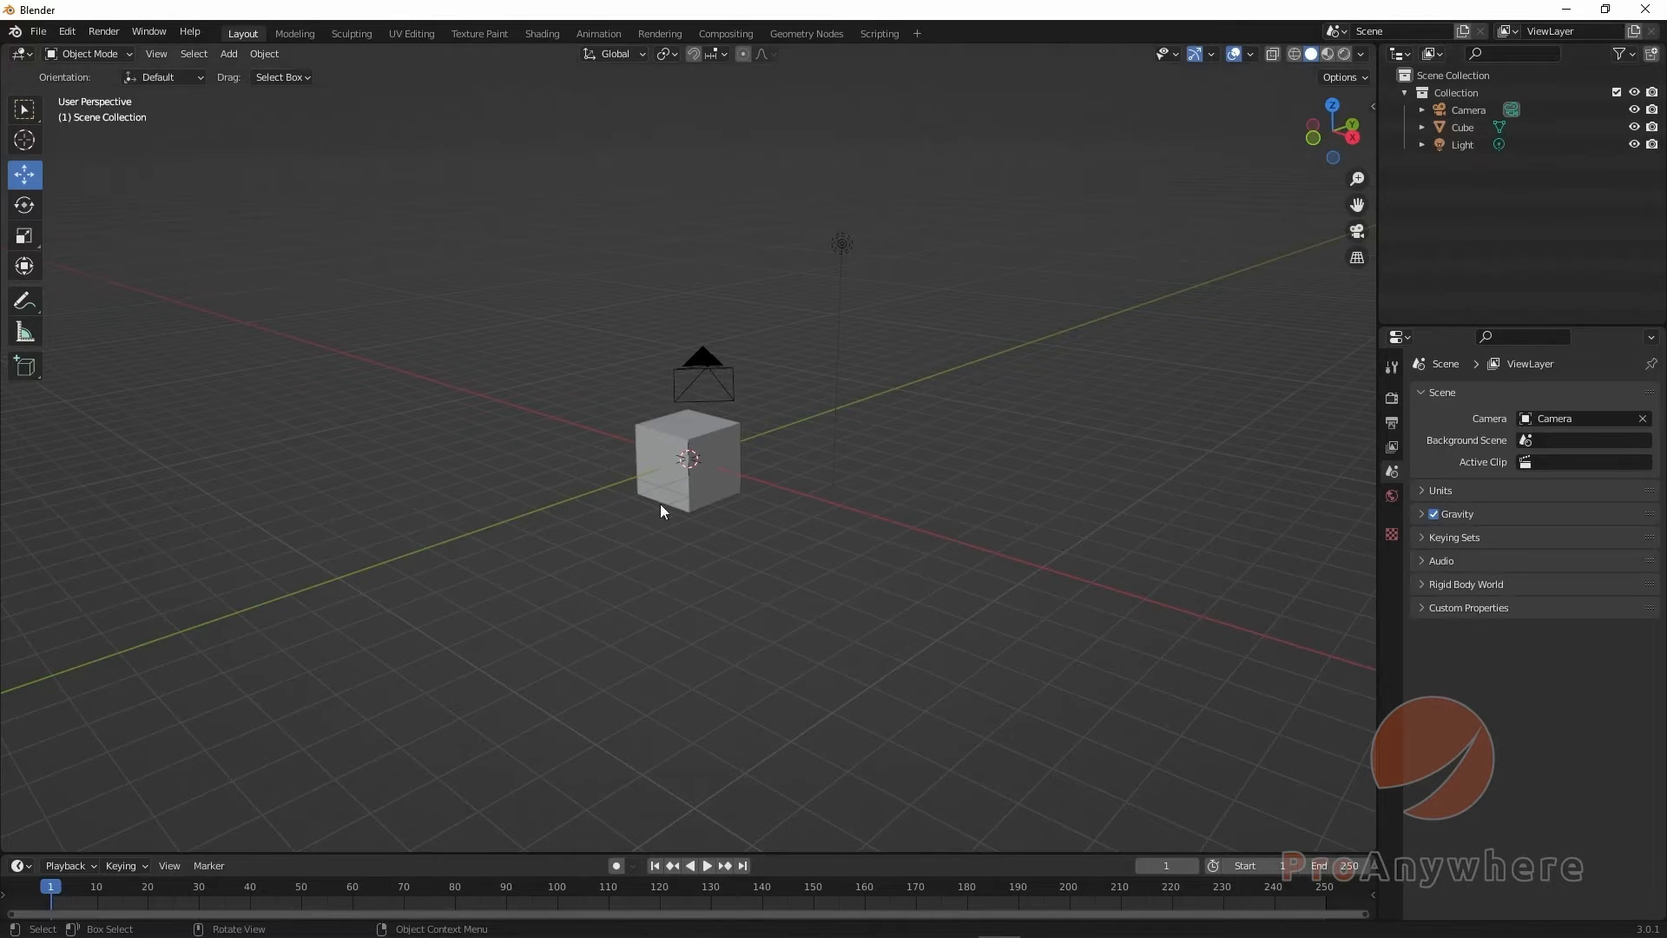
# - Add a Monkey mesh with the default Collection active and delete the new object
pyautogui.click(1450, 93)
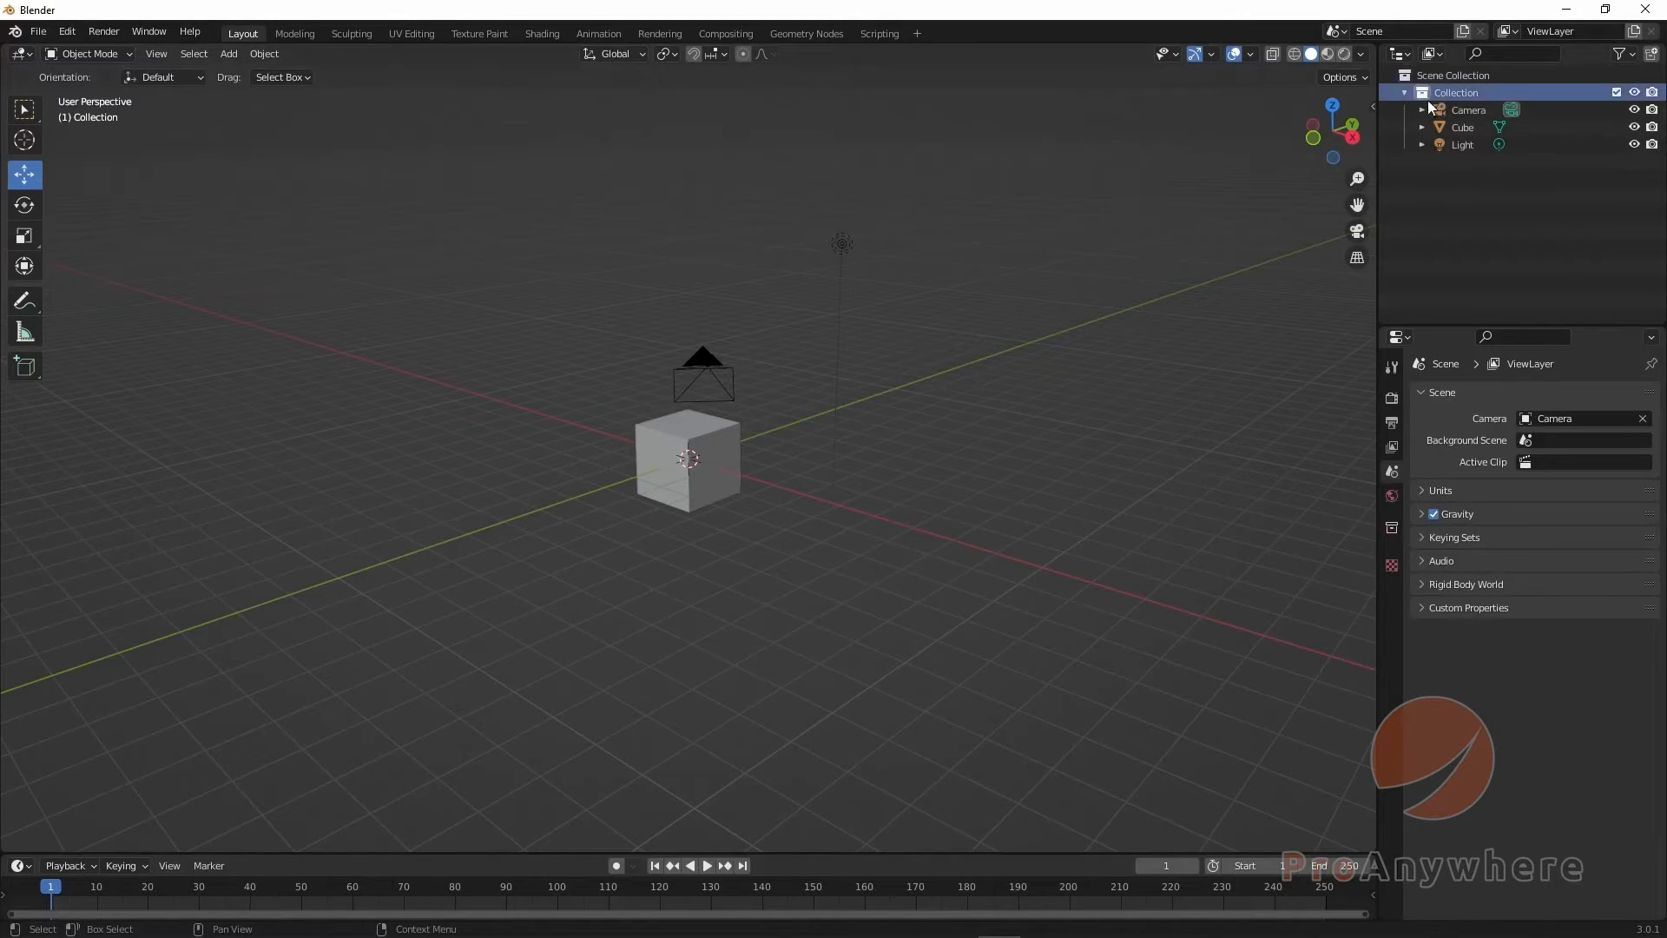
pyautogui.click(230, 54)
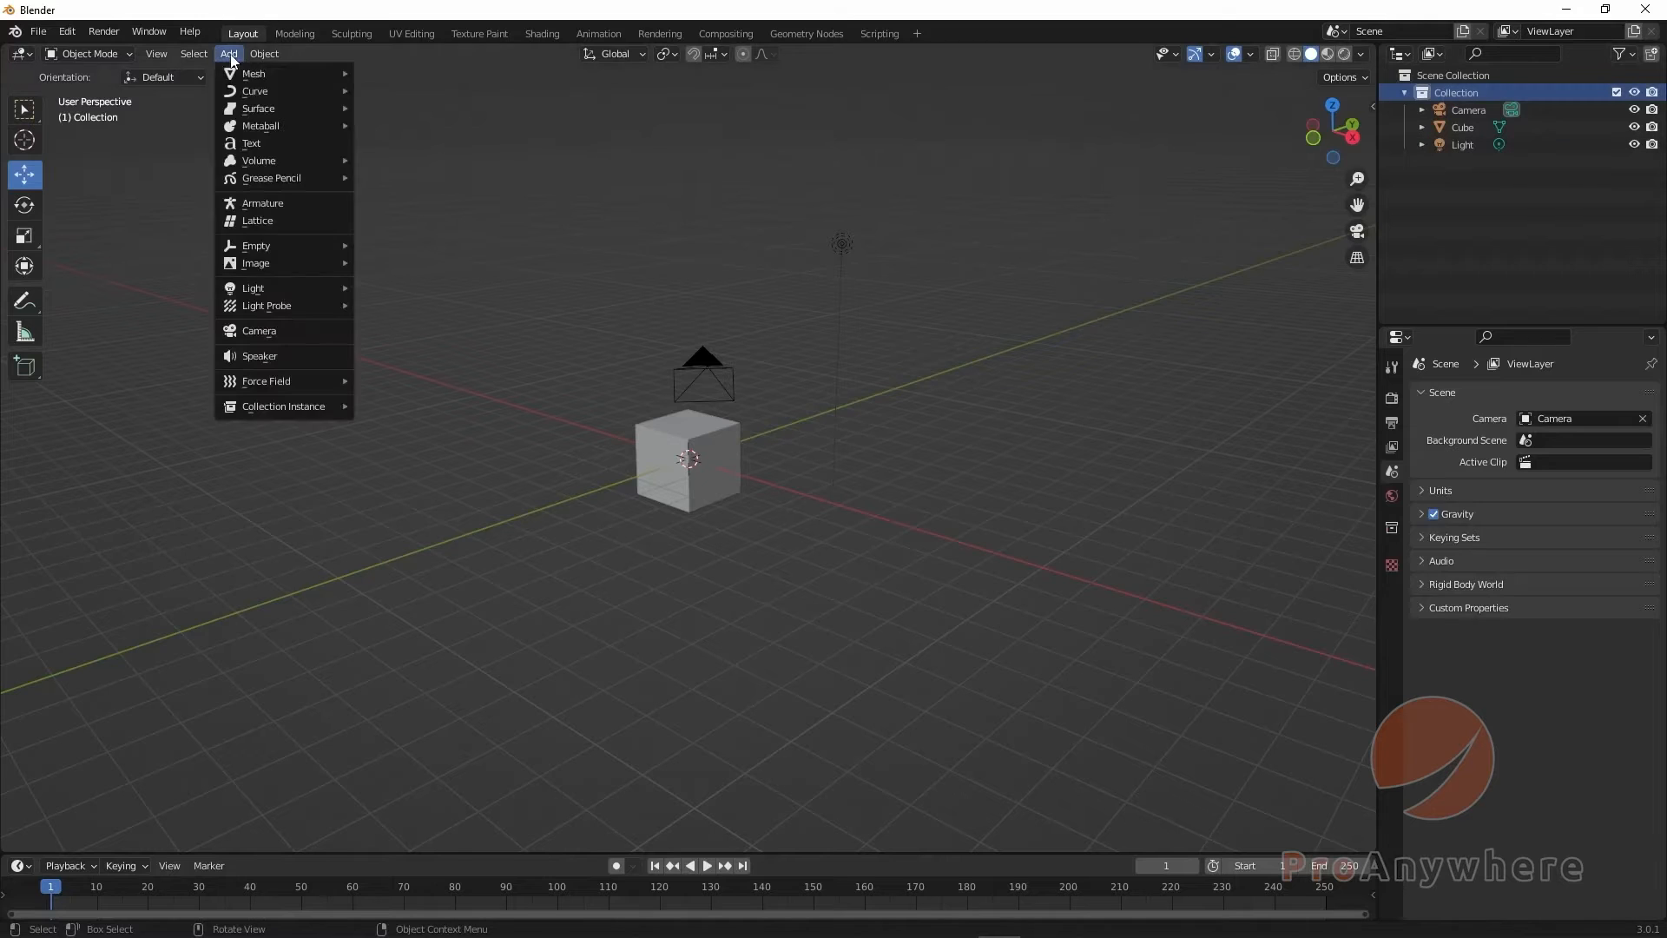
pyautogui.moveTo(238, 82)
pyautogui.click(399, 237)
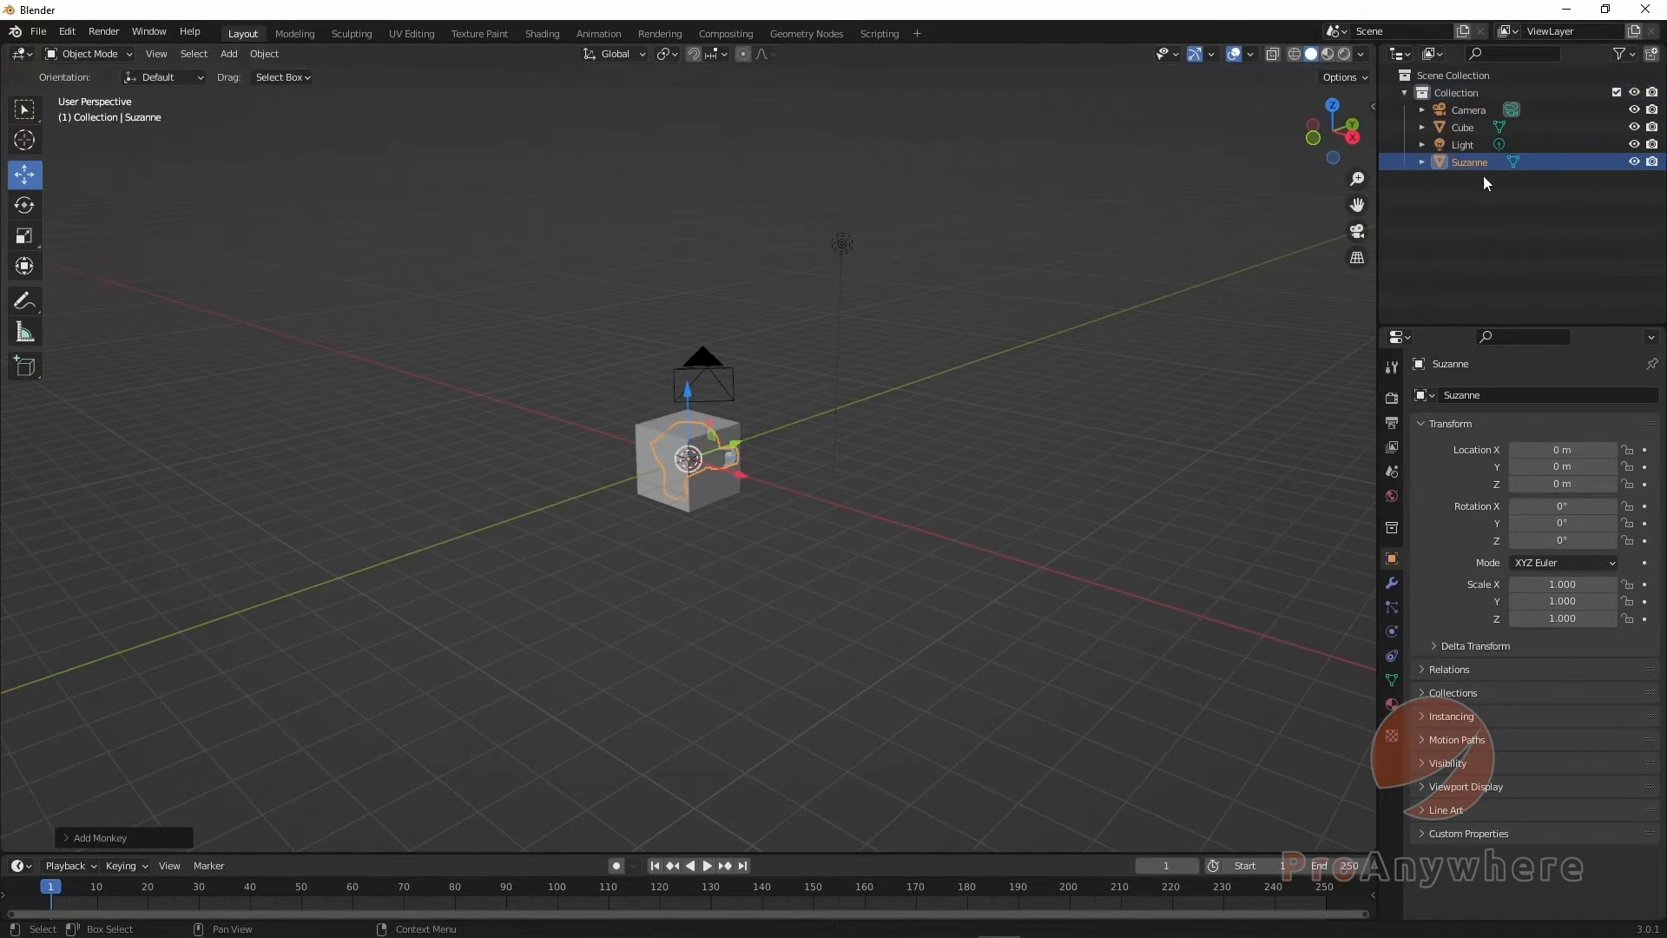
pyautogui.press('x')
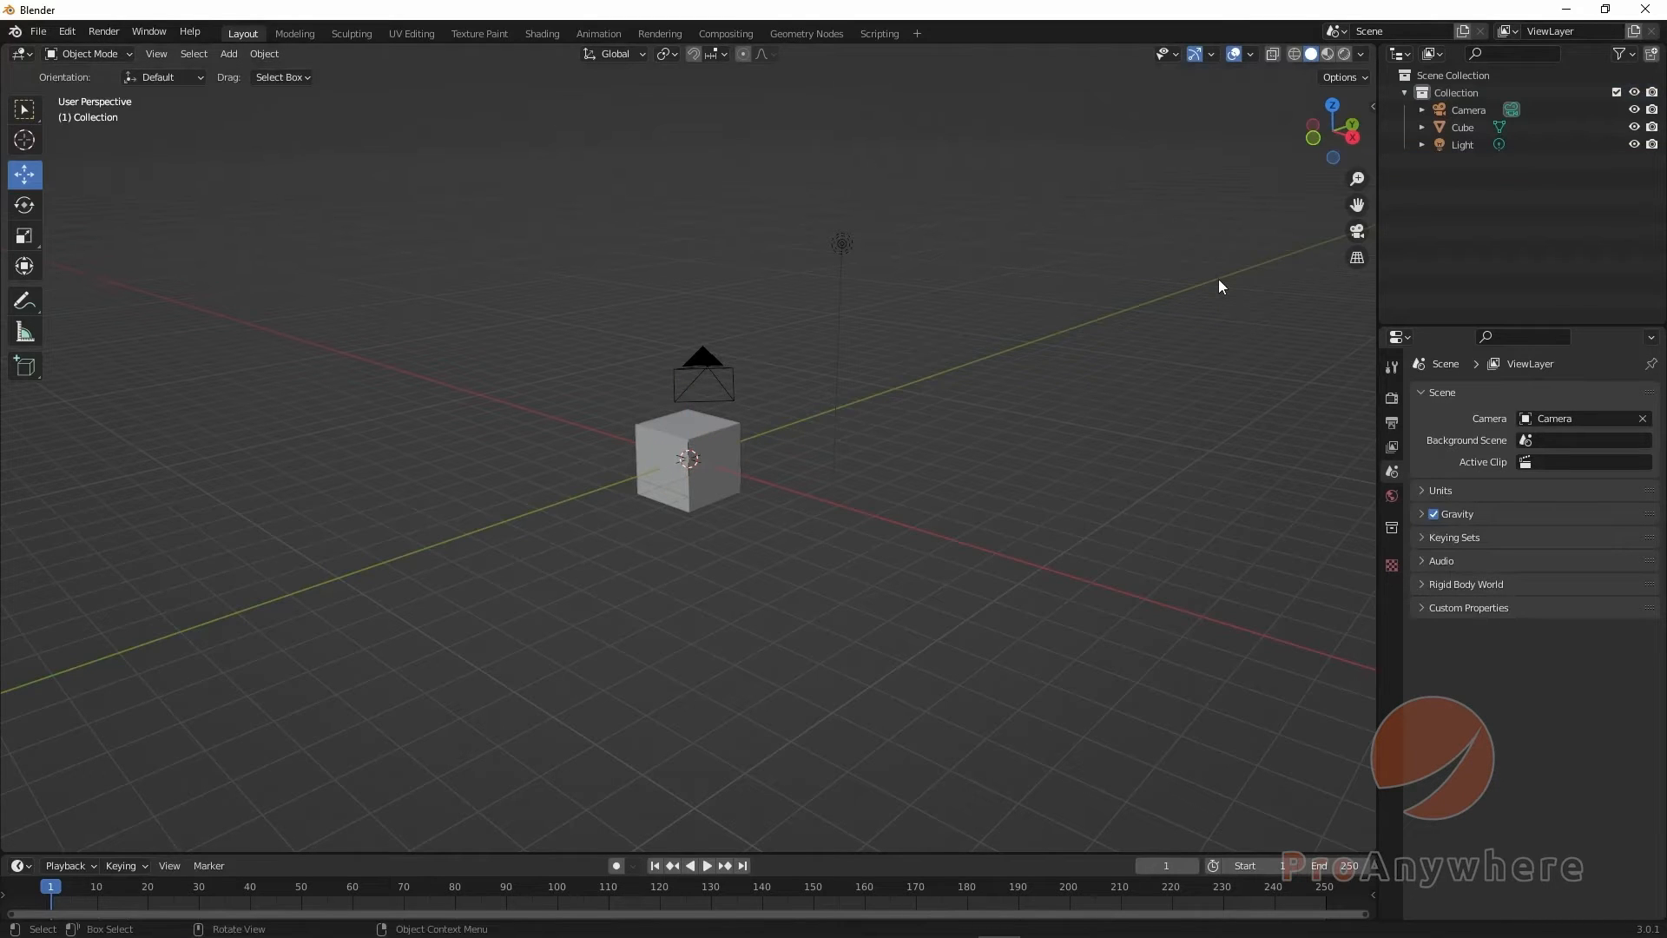
# - Create a new collection under the Scene Collection and rename it Collection_a
pyautogui.scroll(3, 747, 470)
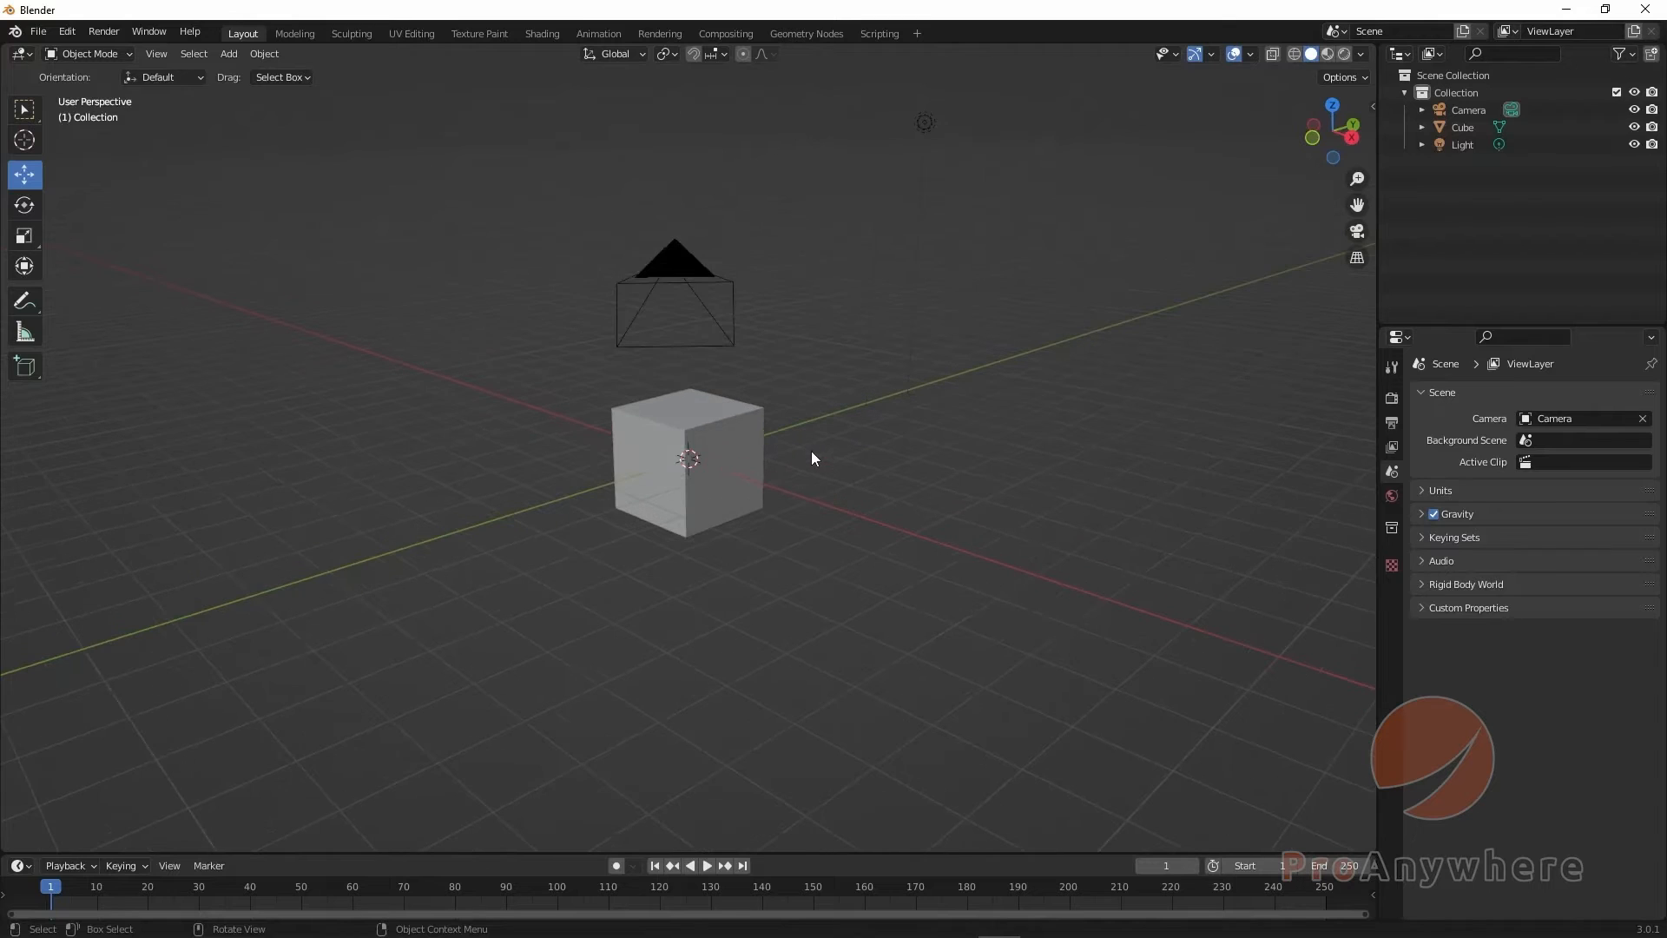
pyautogui.click(1652, 57)
pyautogui.click(1459, 164)
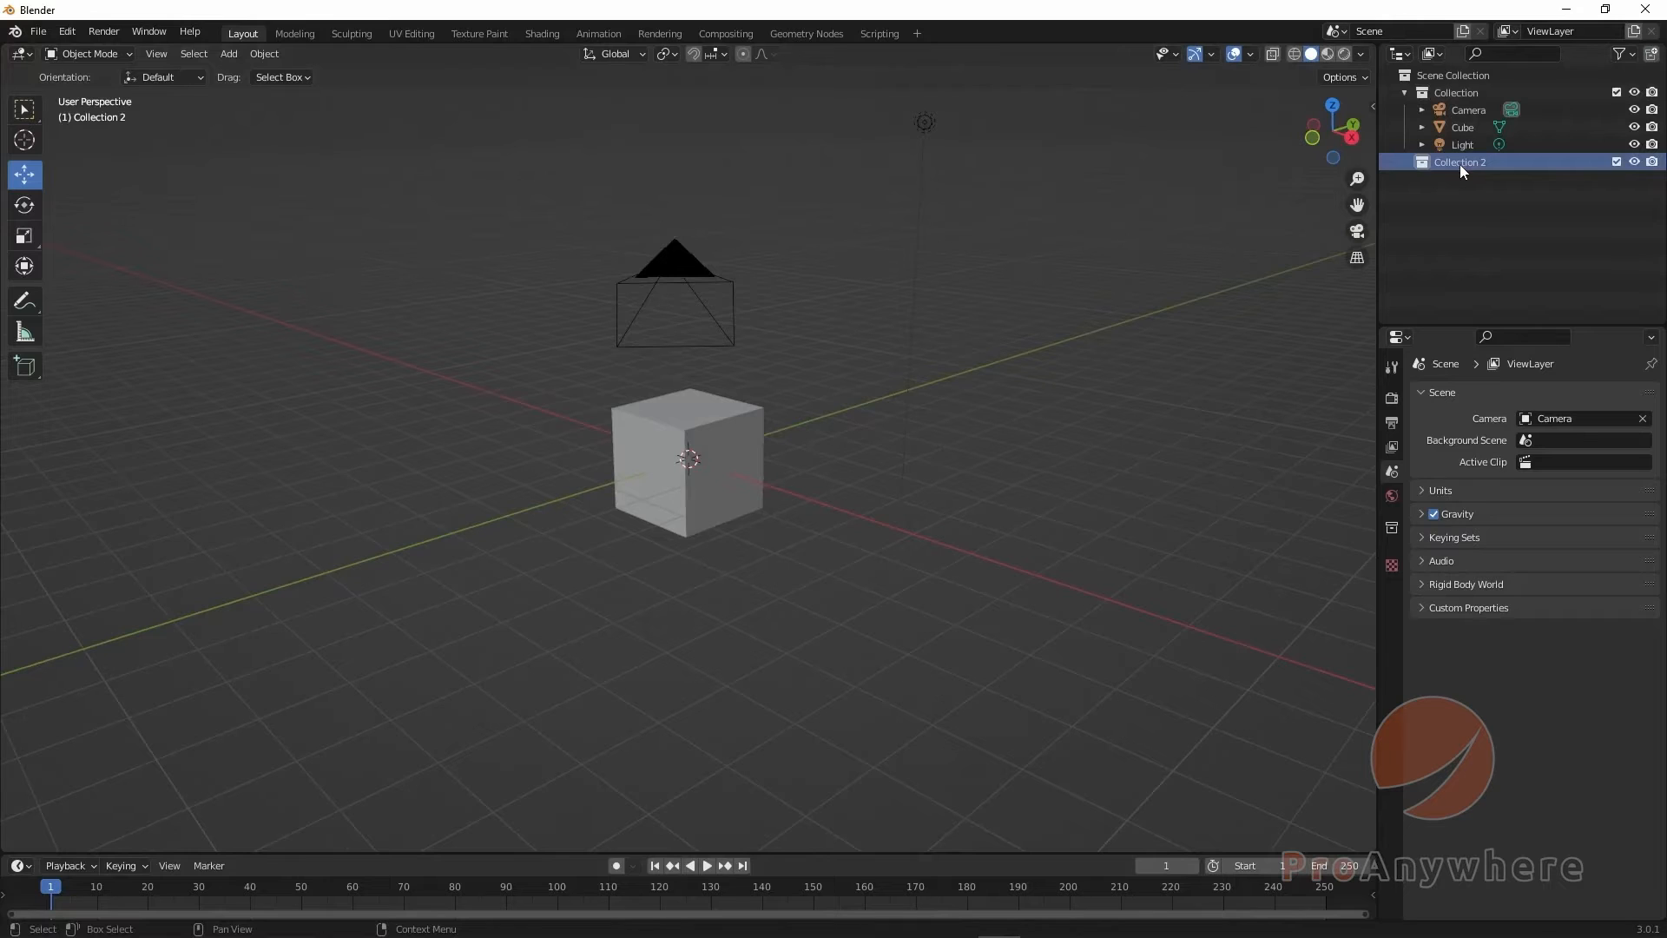
pyautogui.doubleClick(1460, 164)
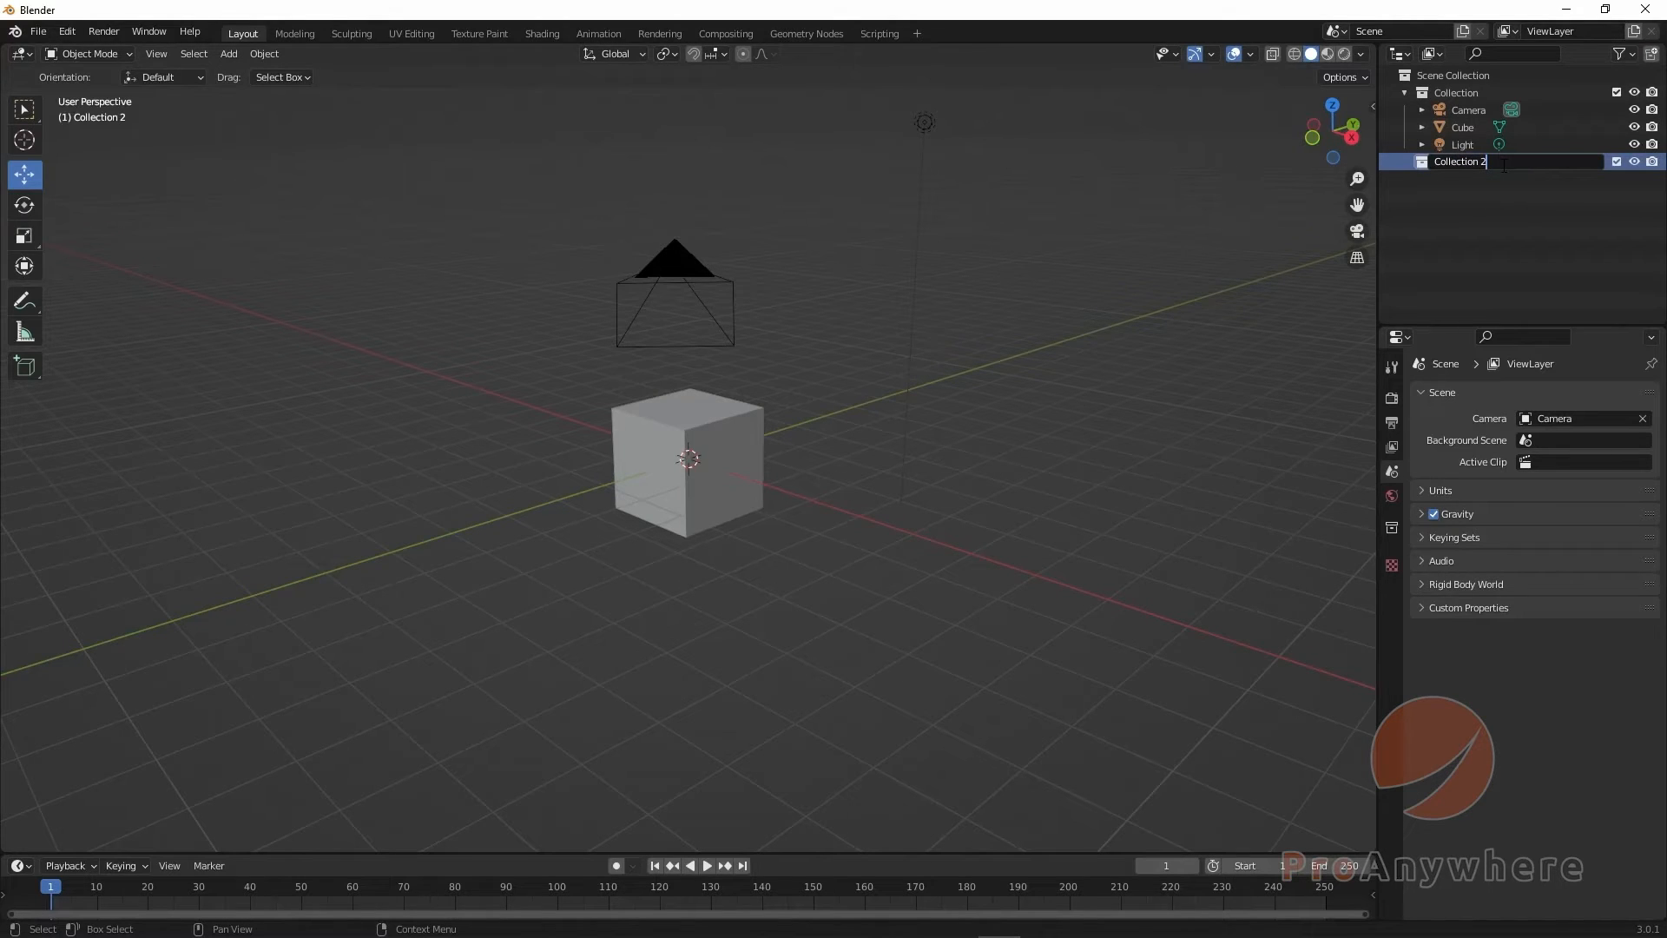
pyautogui.press('BackSpace')
pyautogui.write('_my_')
pyautogui.press('BackSpace')
pyautogui.press('BackSpace')
pyautogui.press('BackSpace')
pyautogui.write('a')
pyautogui.press('Return')
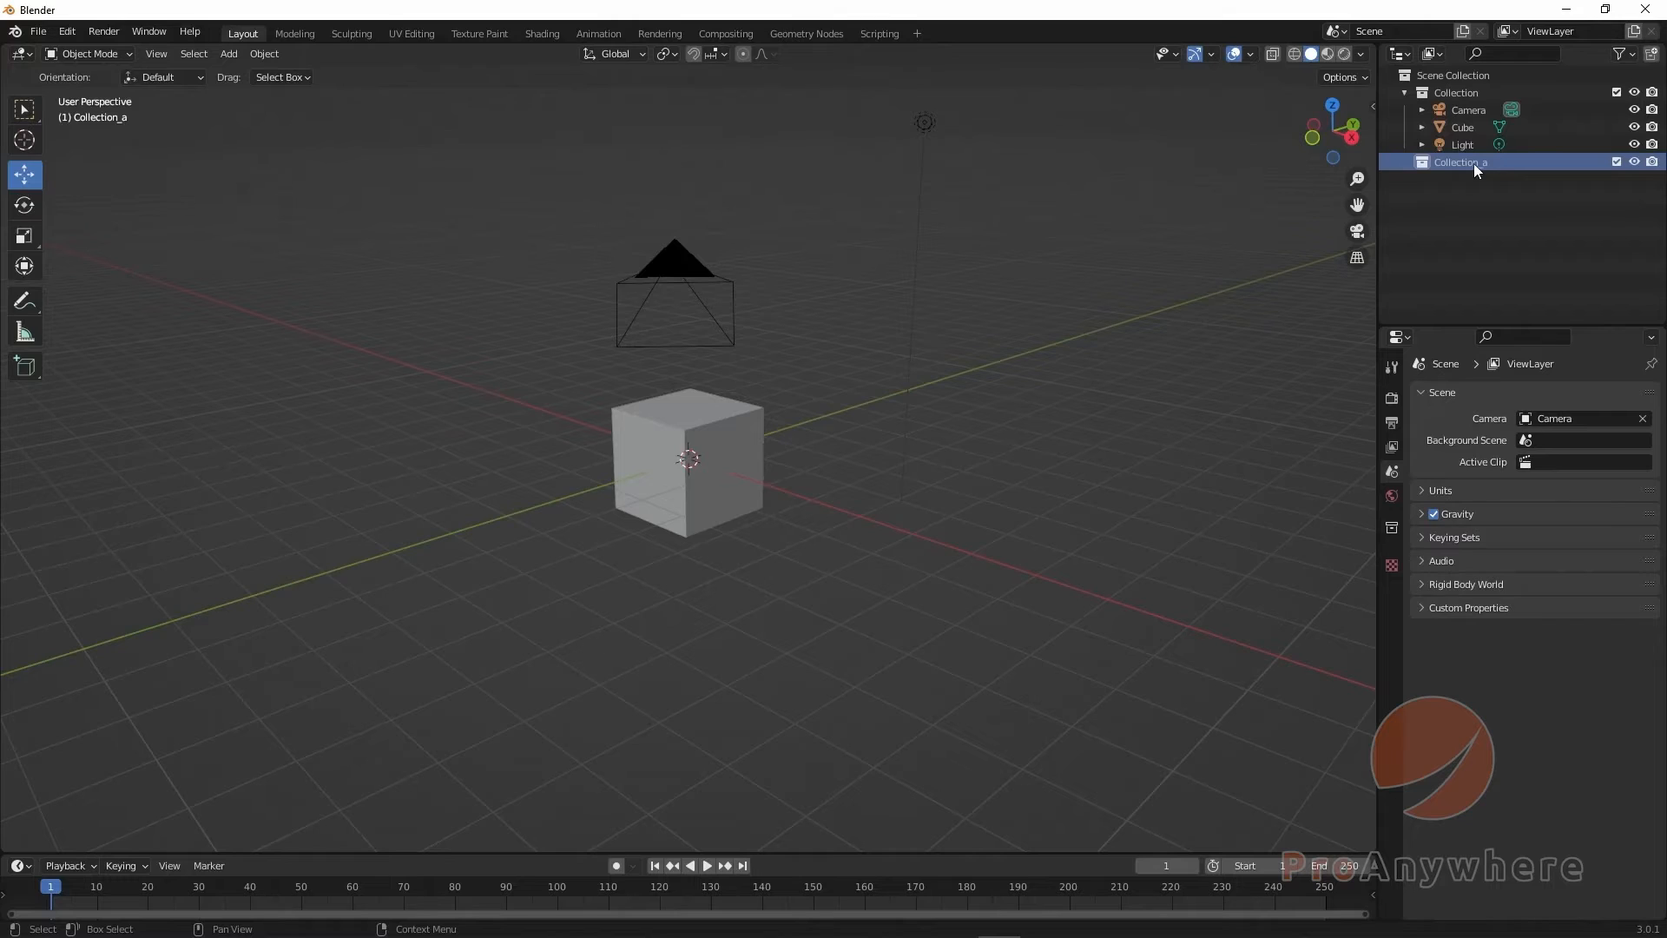
# - Rename the Collection_a collection to Collection_b
pyautogui.doubleClick(1473, 163)
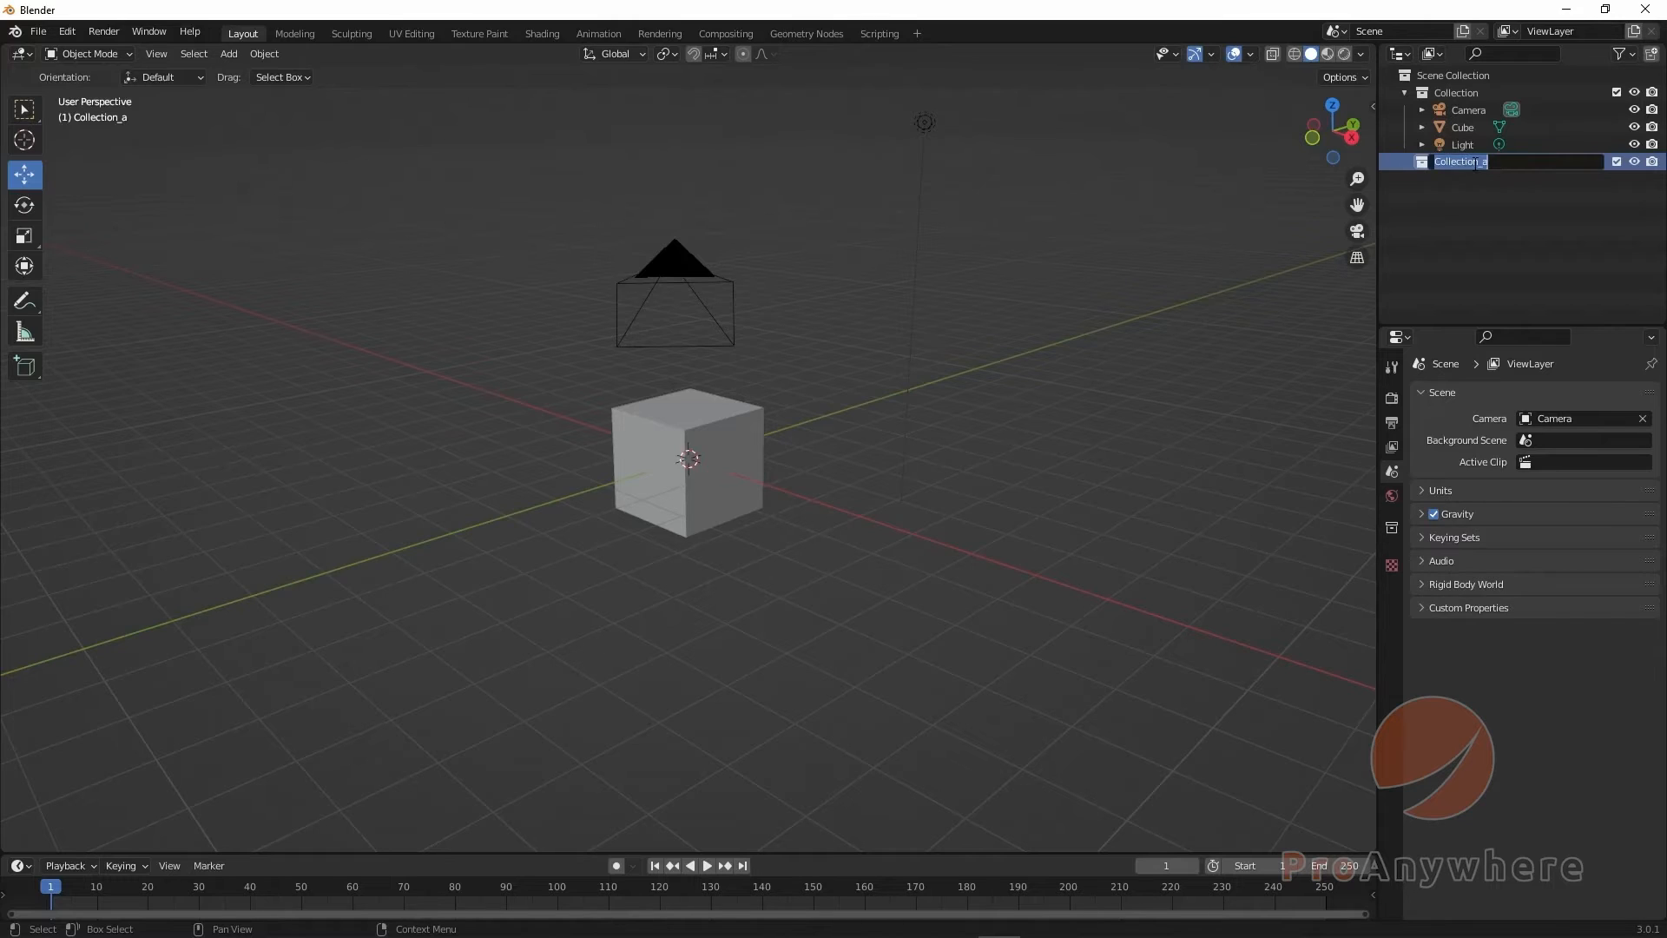
pyautogui.press('End')
pyautogui.press('BackSpace')
pyautogui.write('b')
pyautogui.press('Return')
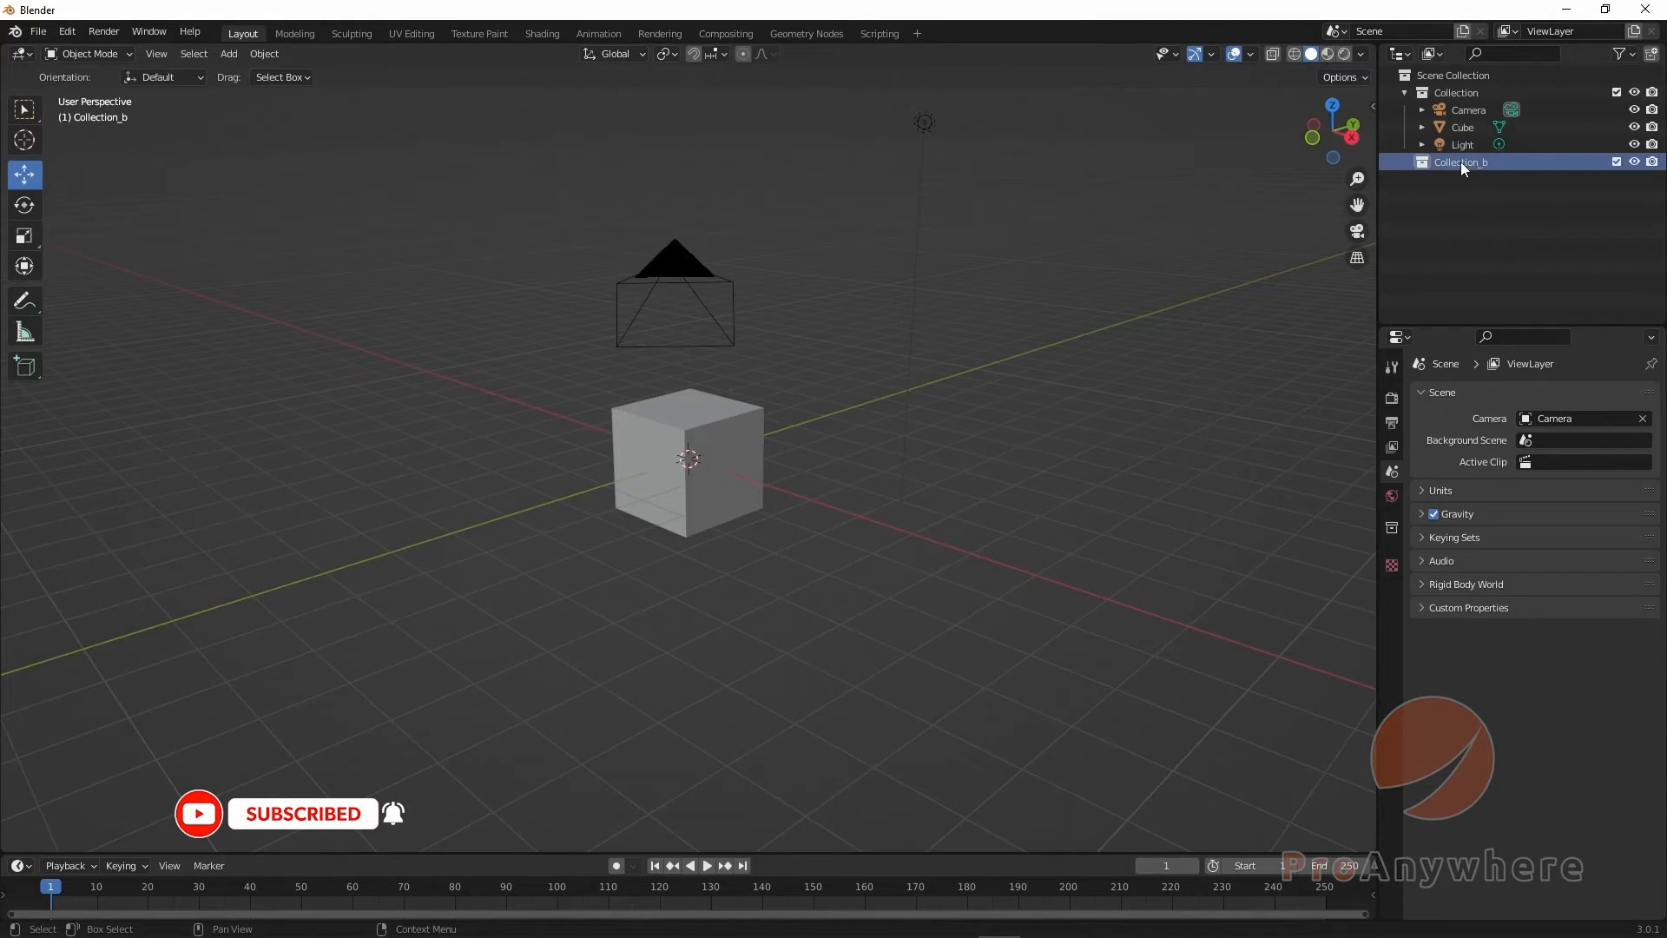
# - Delete Collection_b, restoring it once with an undo before deleting it again
pyautogui.press('x')
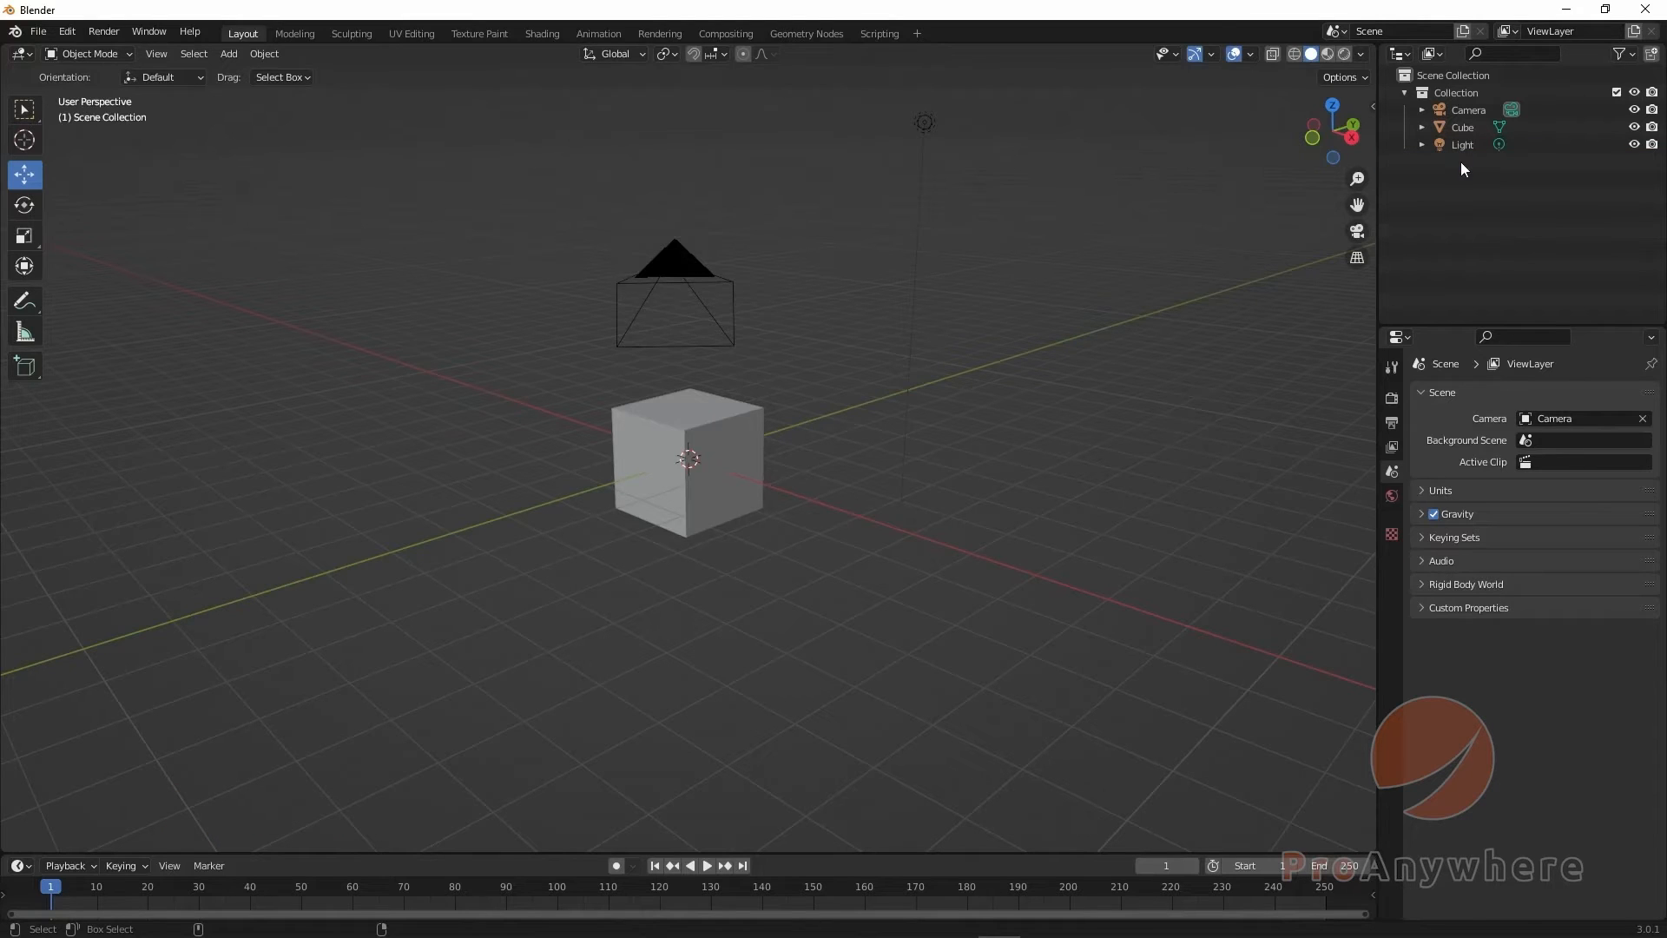
pyautogui.hotkey('ctrl', 'z')
pyautogui.click(1462, 161)
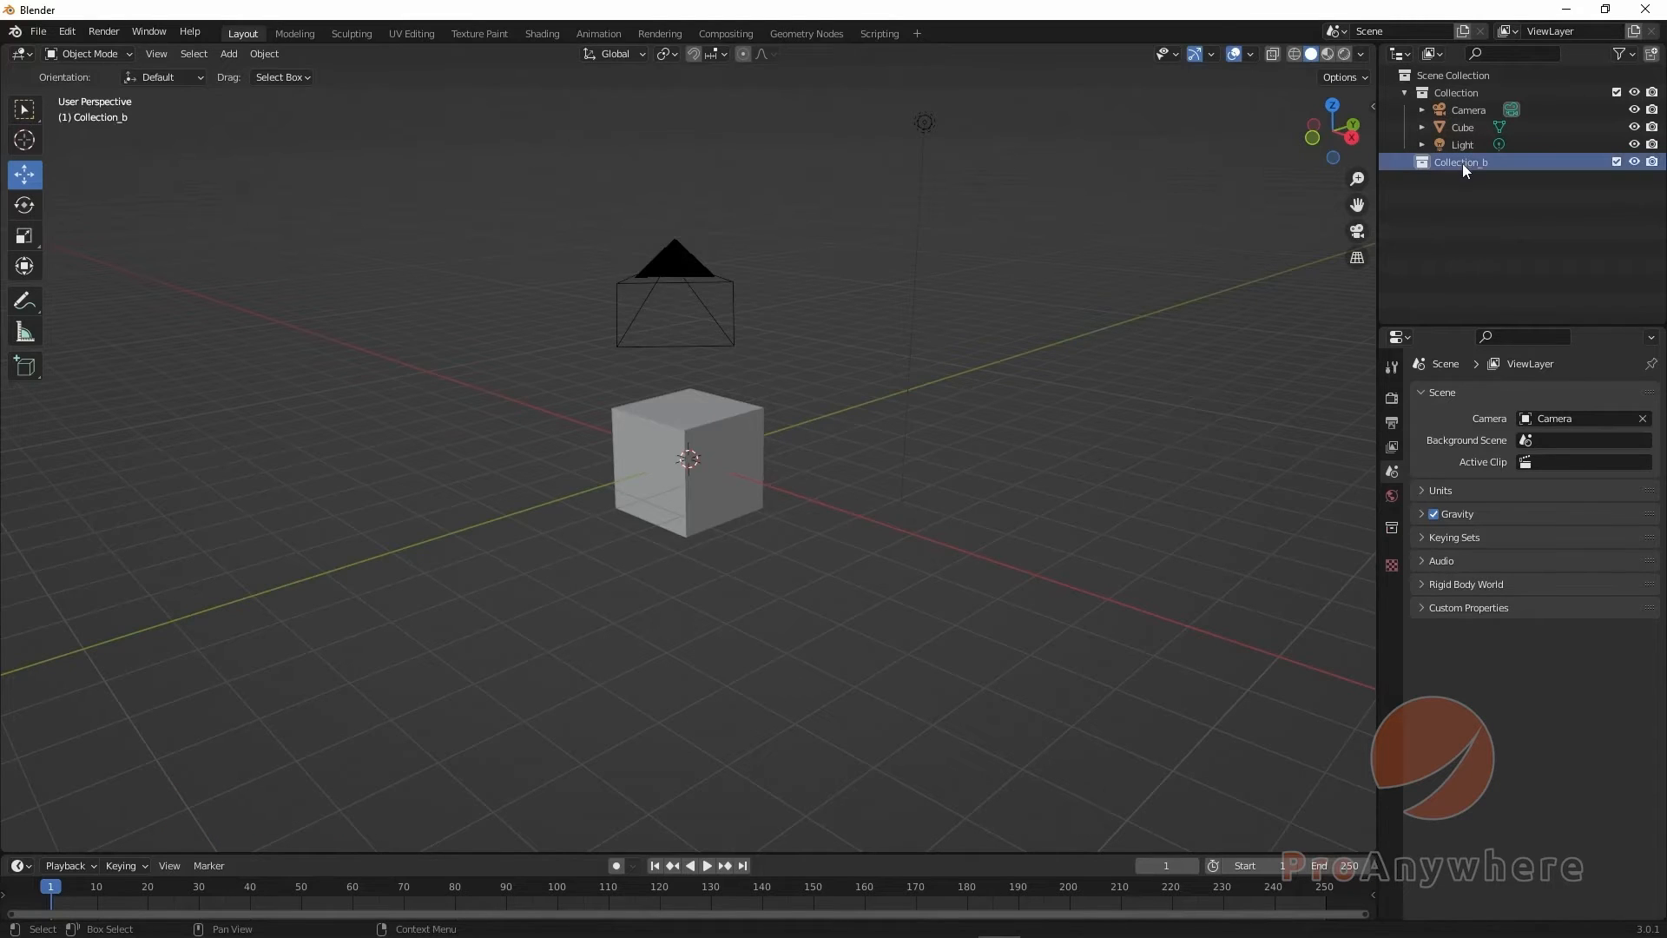
pyautogui.press('x')
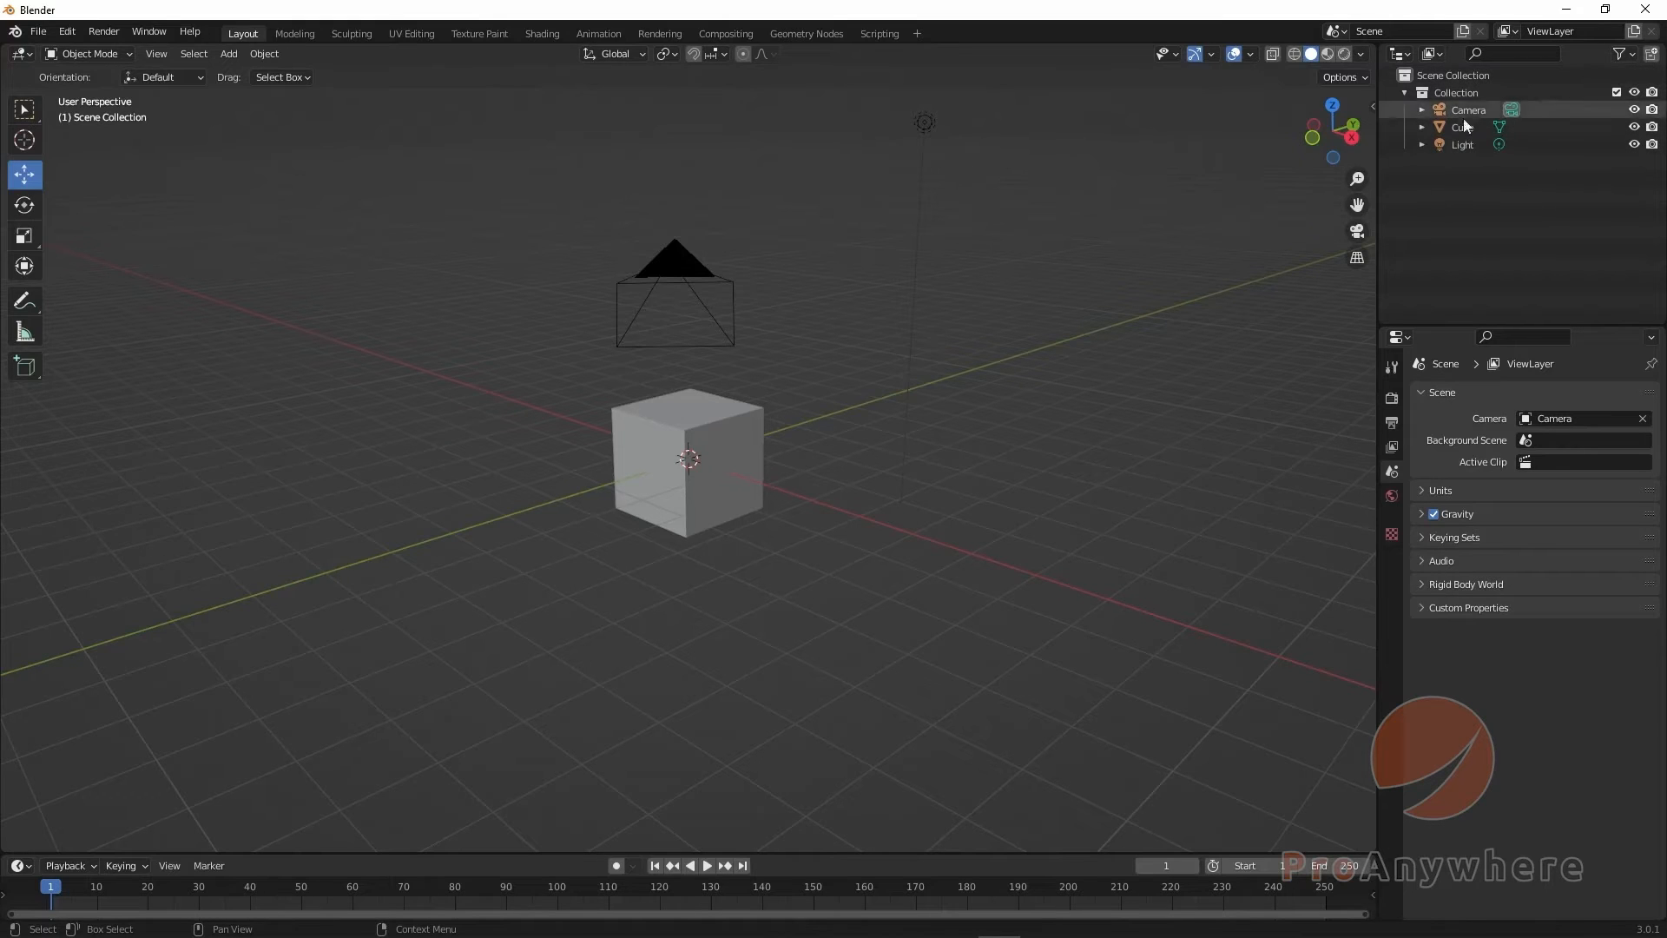
# - Create a new collection from the outliner's empty area and rename it myCollection
pyautogui.rightClick(1470, 210)
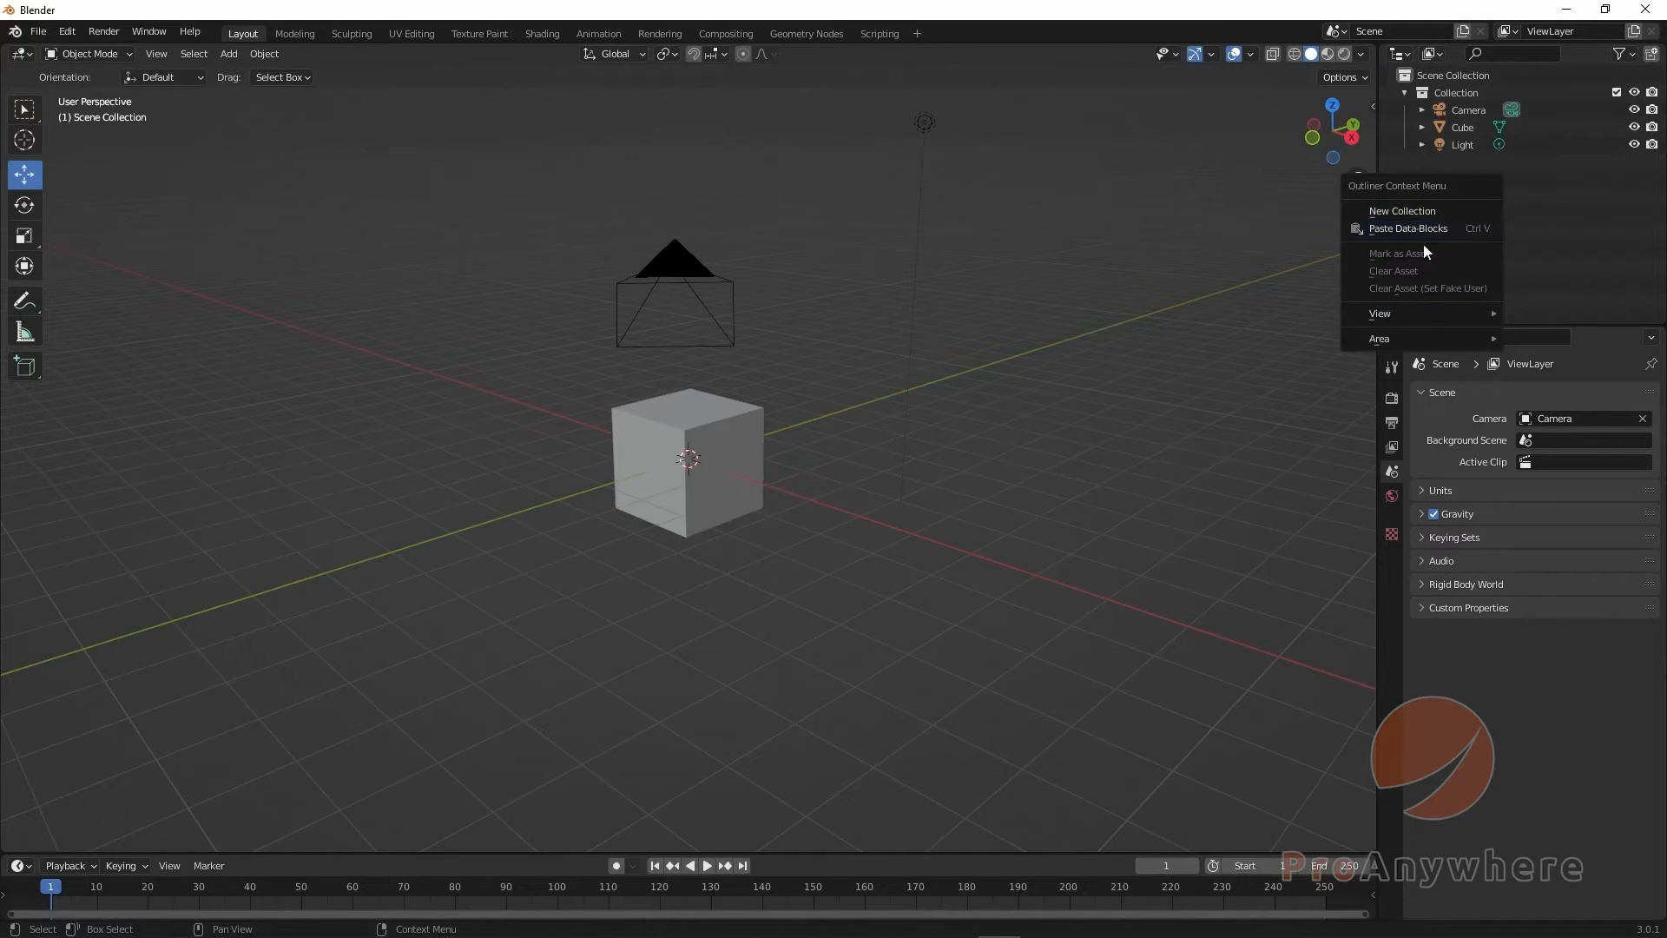
pyautogui.click(1422, 212)
pyautogui.click(1457, 163)
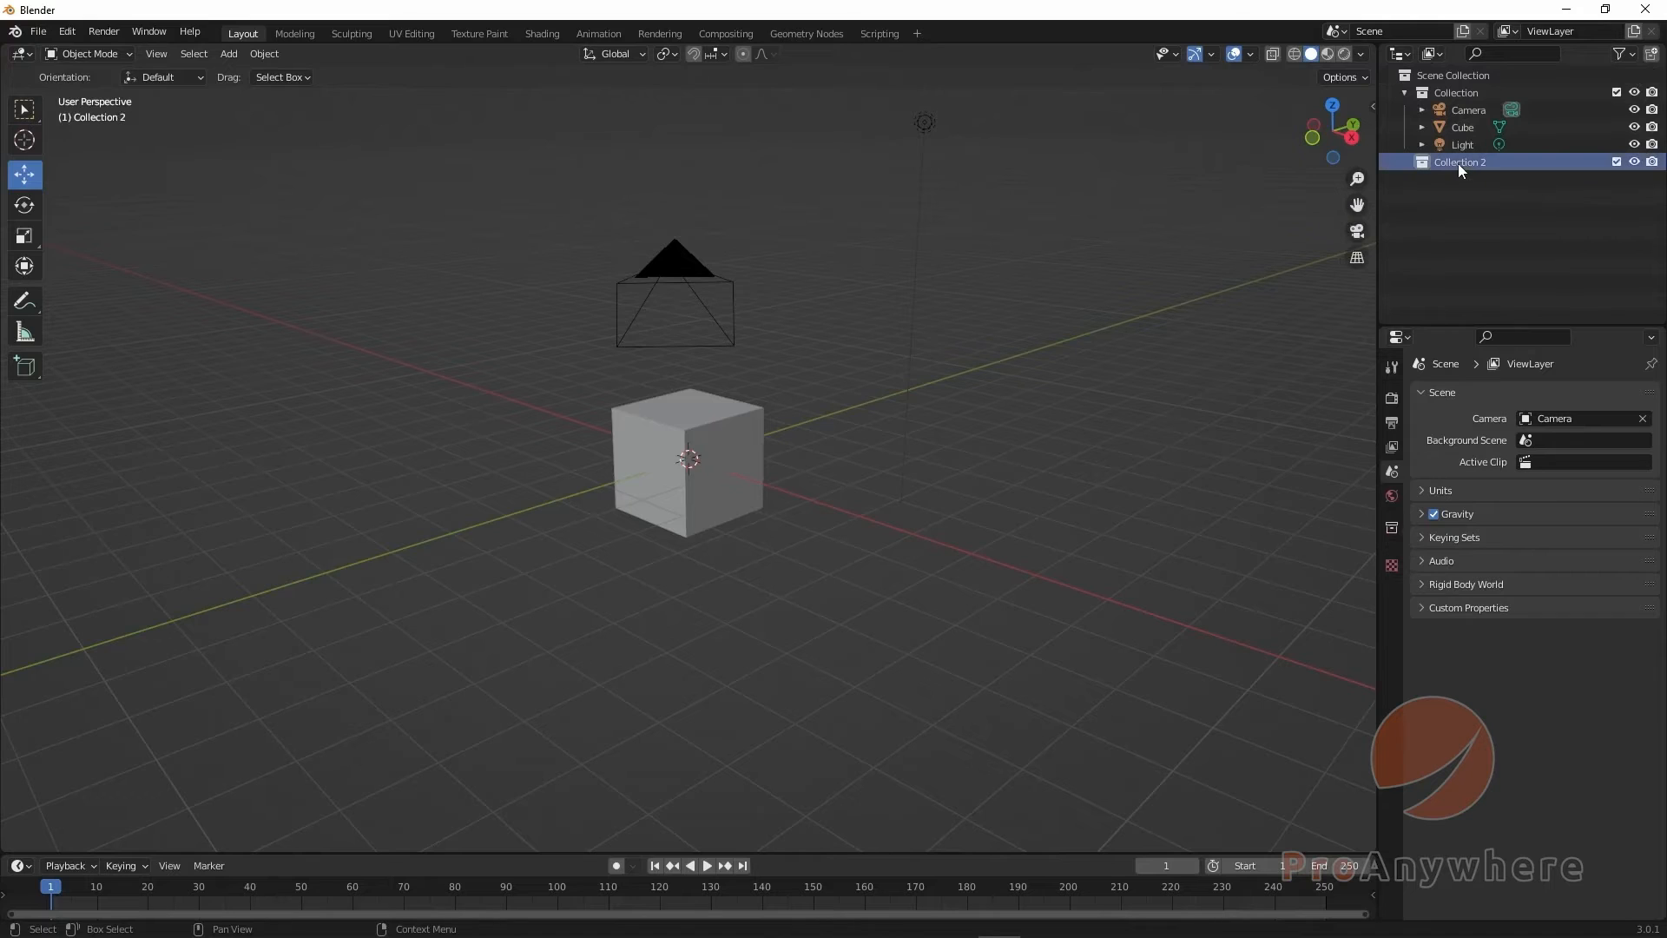
pyautogui.doubleClick(1457, 163)
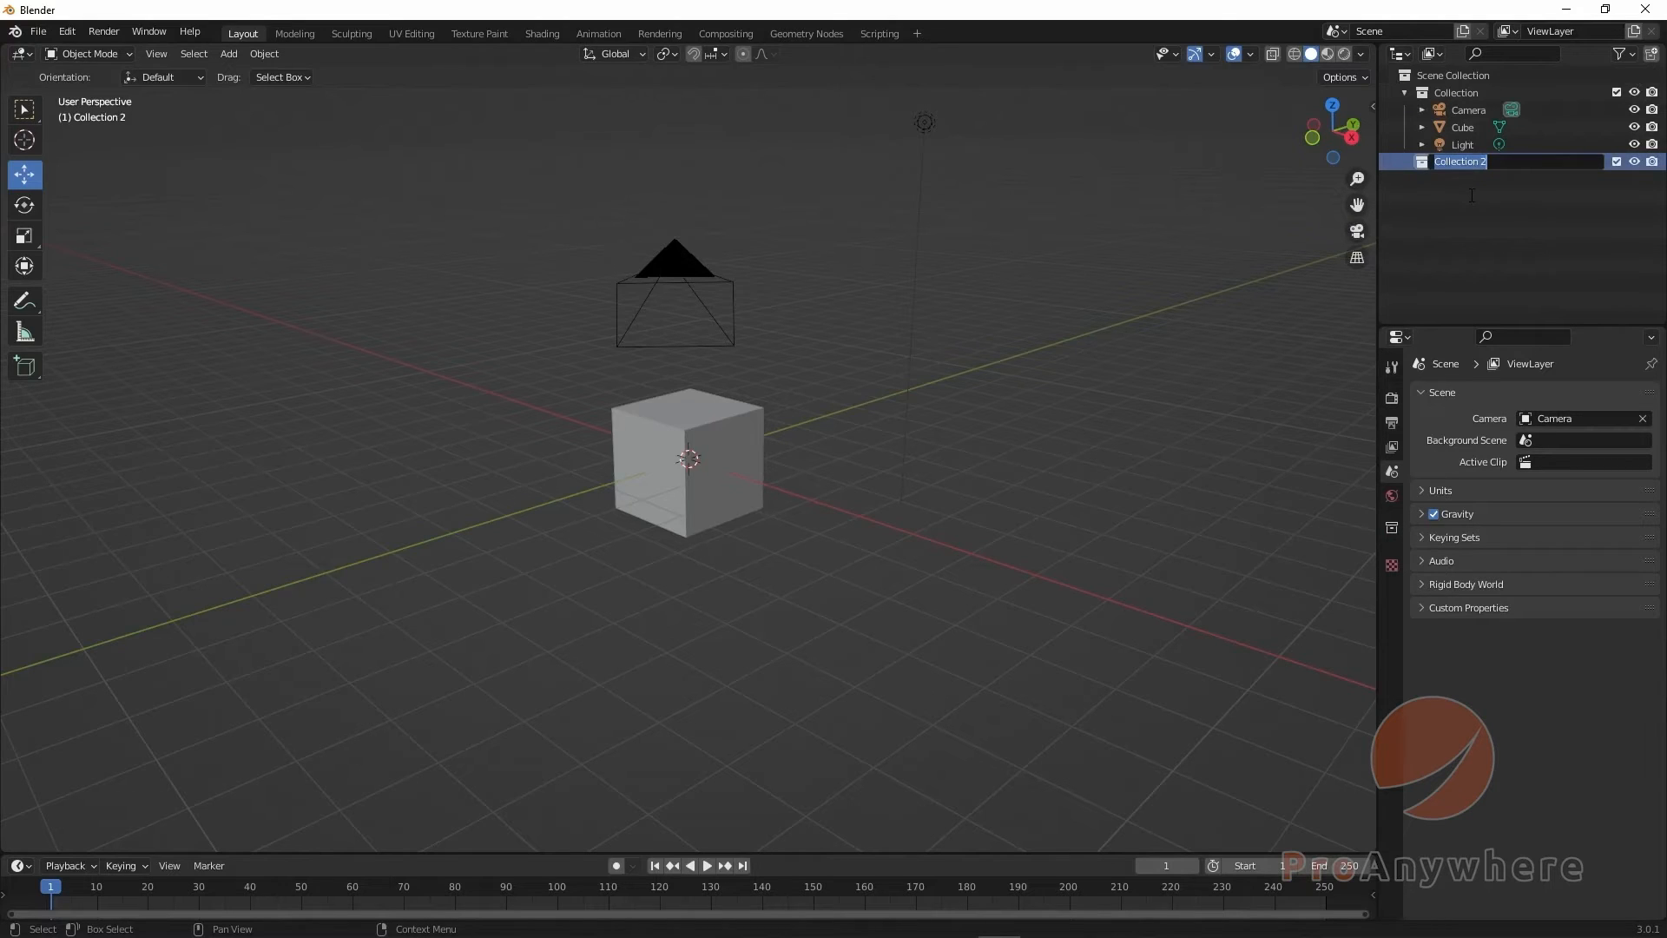
pyautogui.write('myCollection')
pyautogui.press('Return')
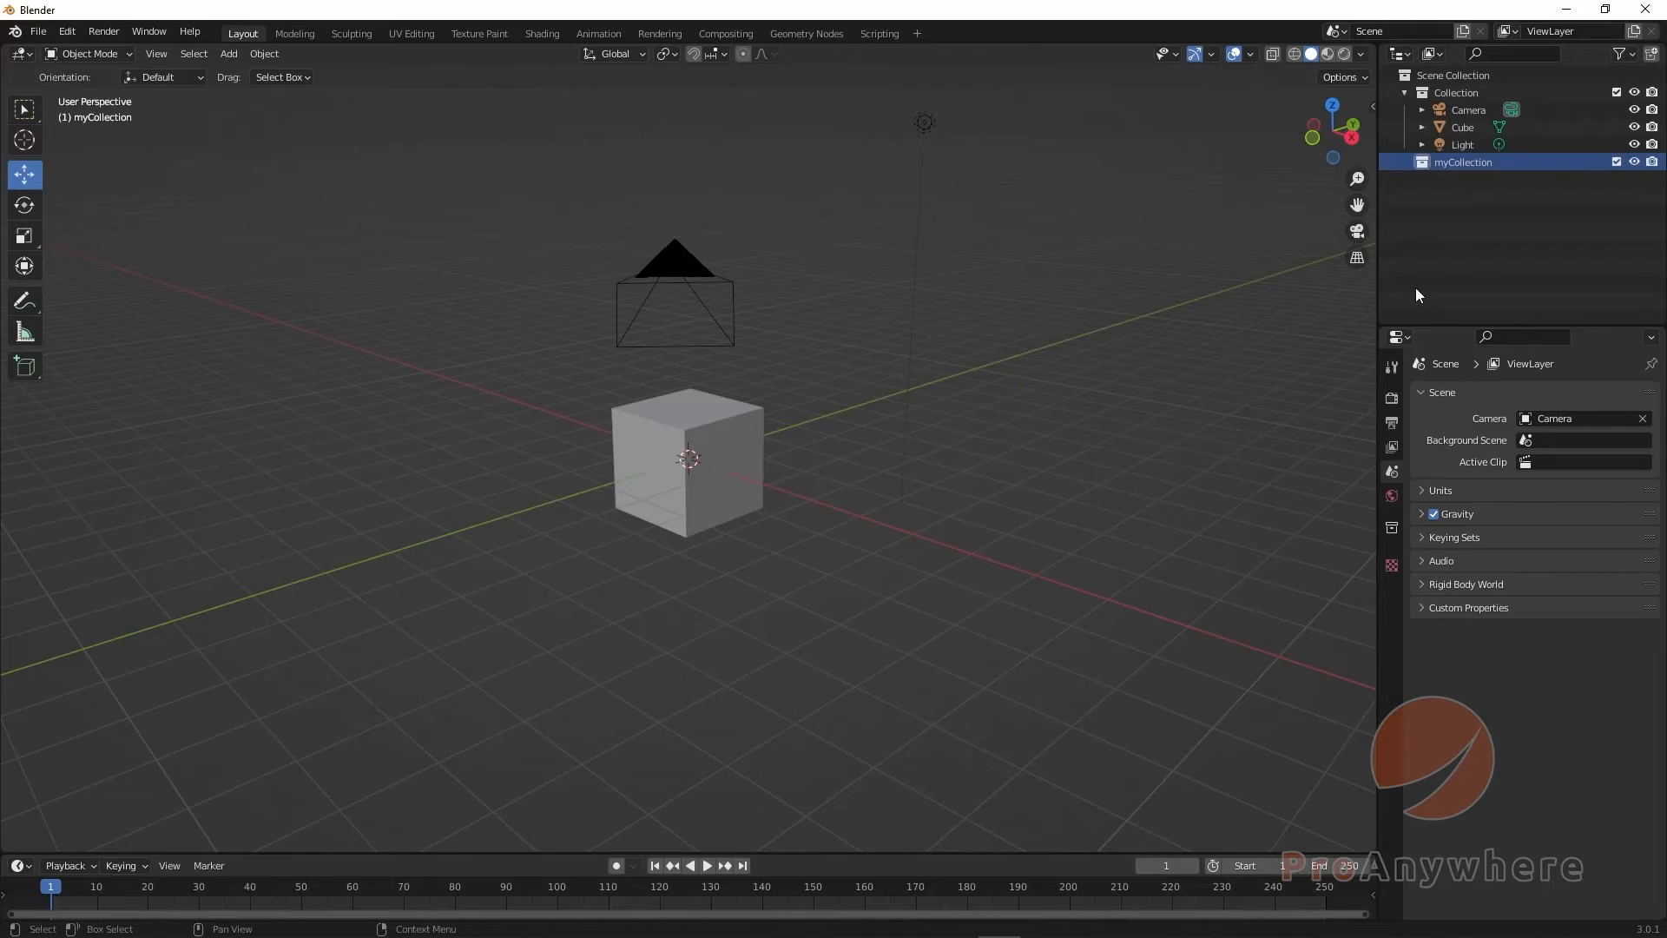
# - Move the Camera and Cube objects together from Collection into myCollection
pyautogui.click(1458, 126)
pyautogui.keyDown('shift'); pyautogui.click(1466, 111); pyautogui.keyUp('shift')
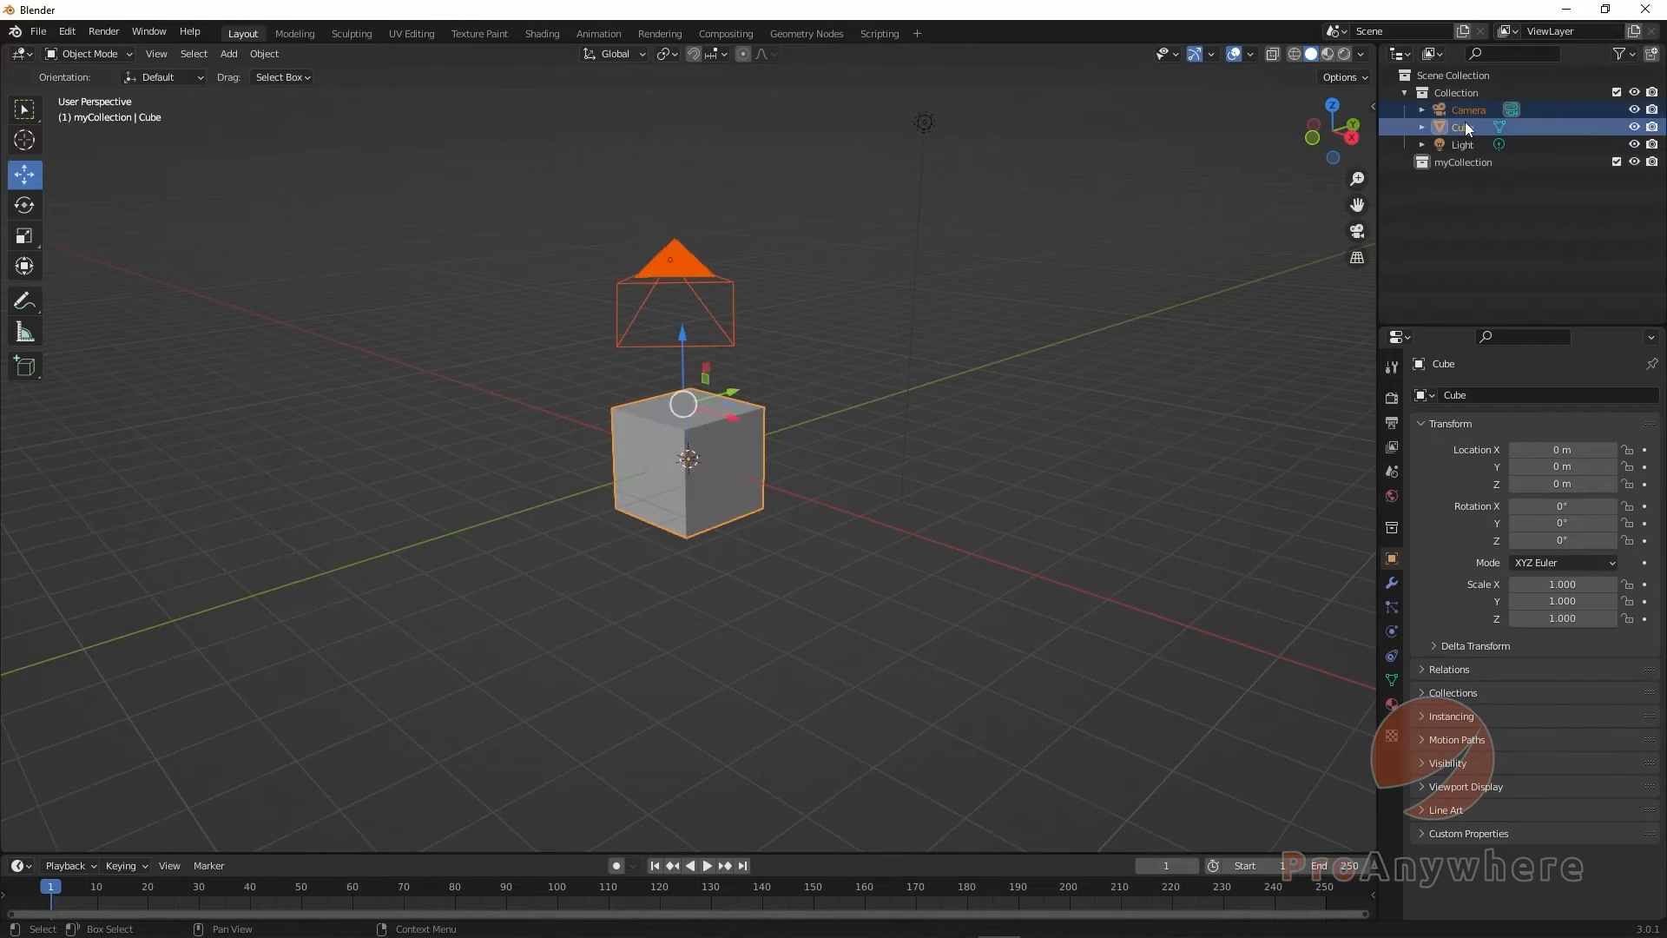
pyautogui.moveTo(1461, 124); pyautogui.dragTo(1477, 165)
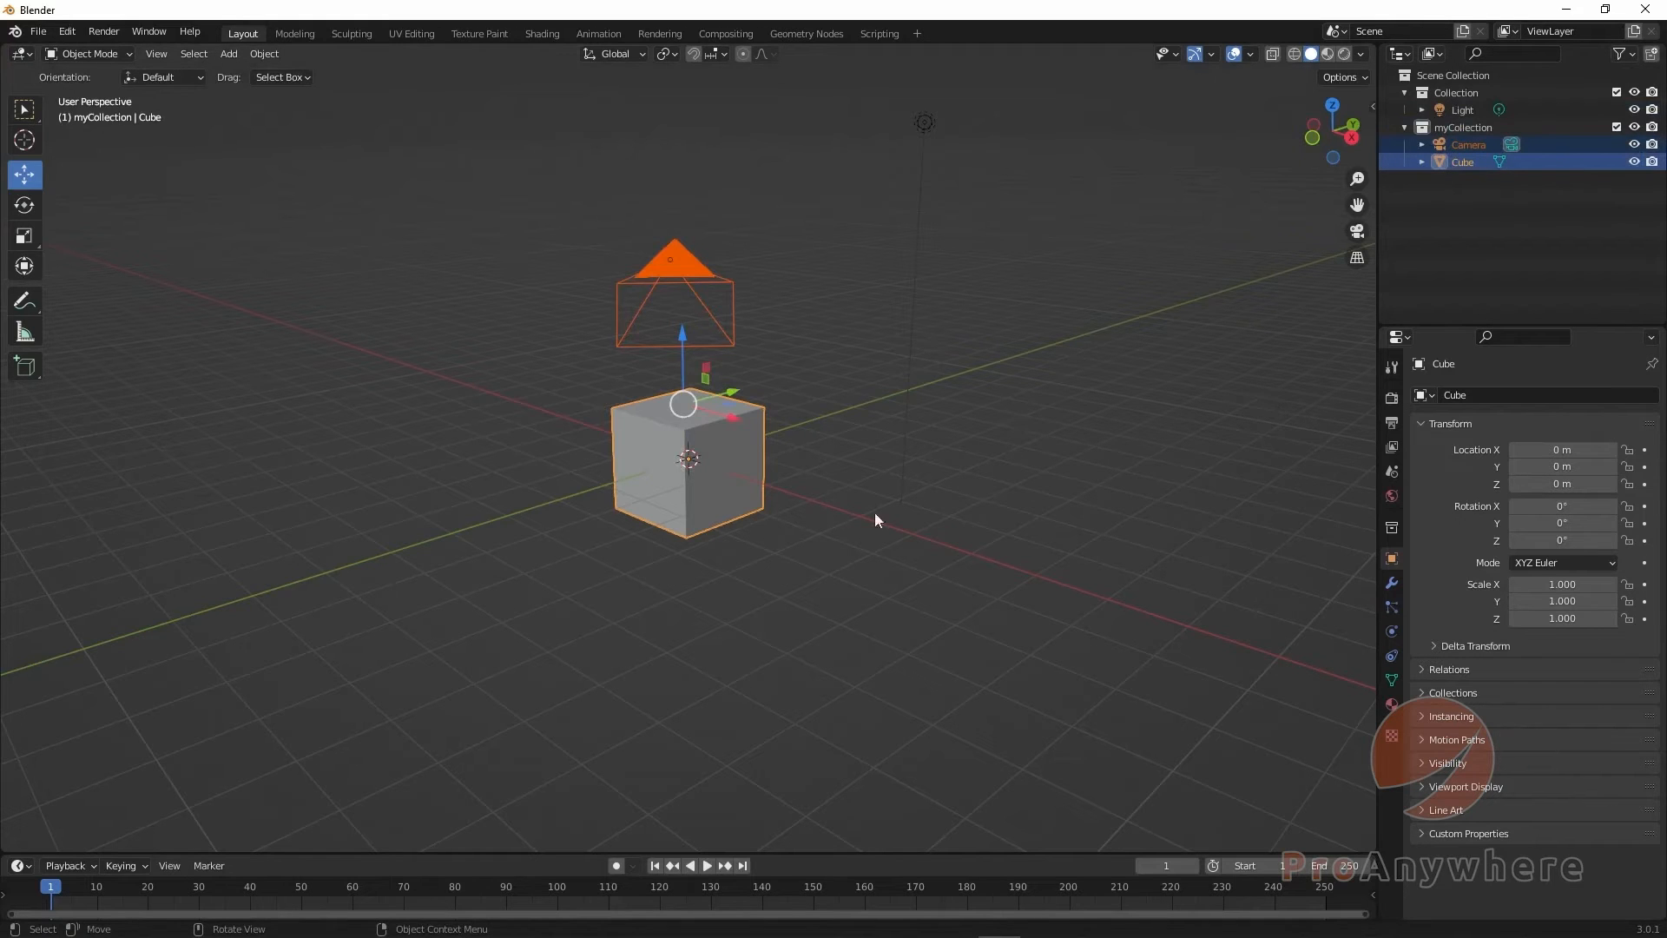
pyautogui.moveTo(1038, 416); pyautogui.dragTo(856, 398, button='middle')
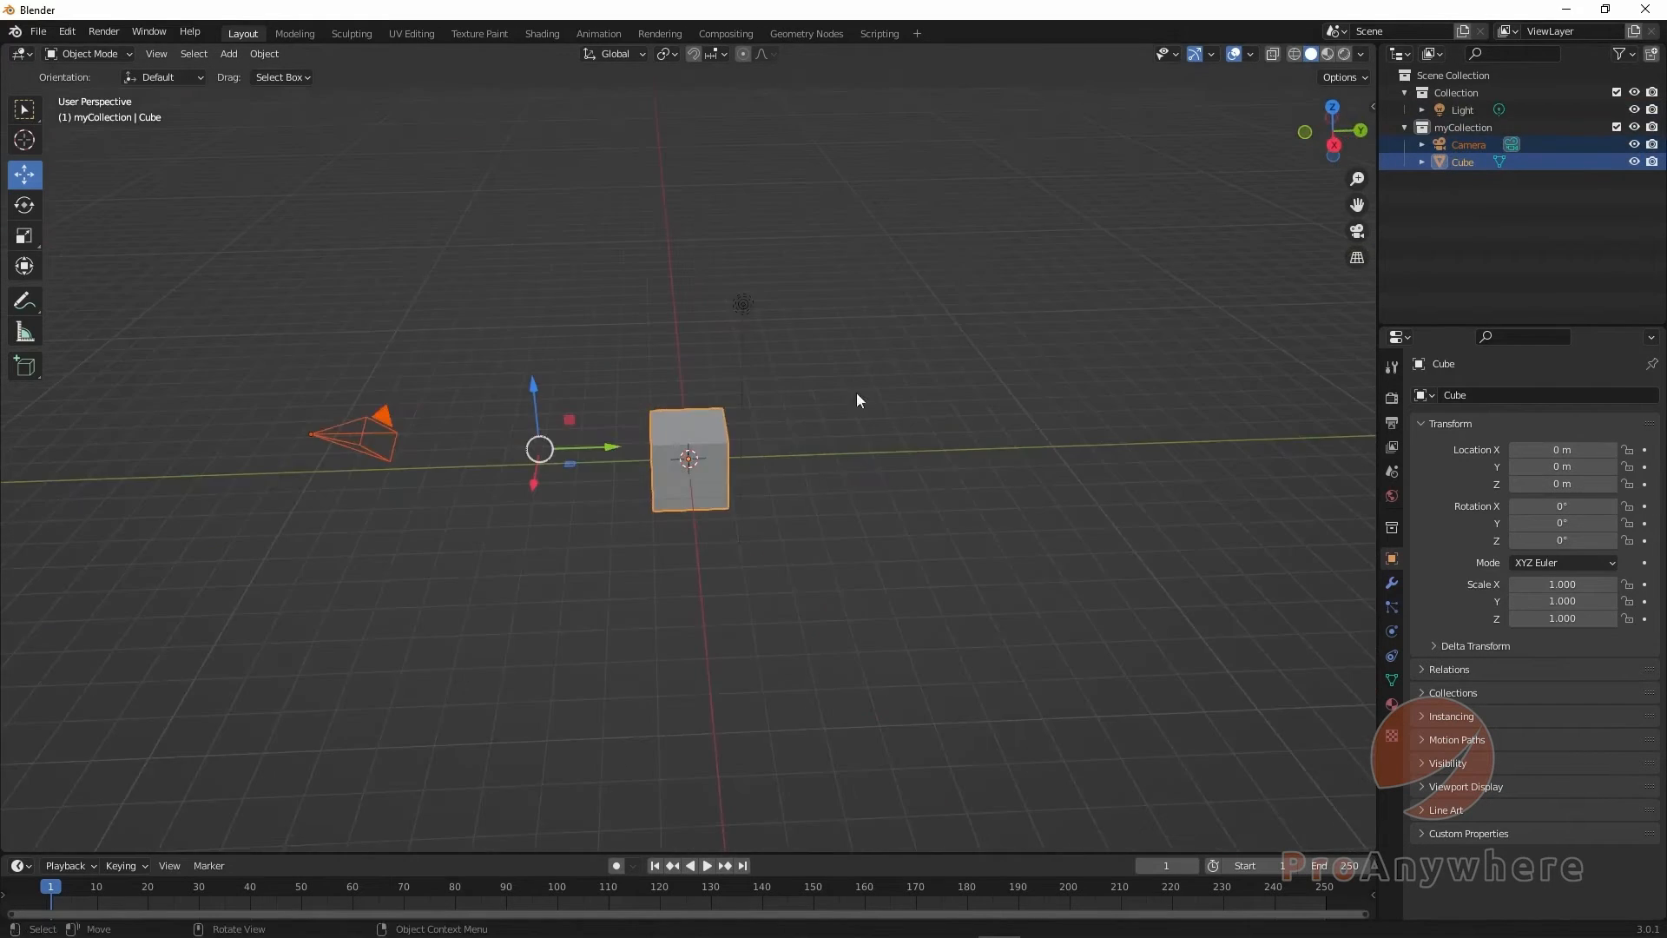
# - Add a Monkey mesh to myCollection and move it about 6.38 m along the Y axis
pyautogui.click(538, 436)
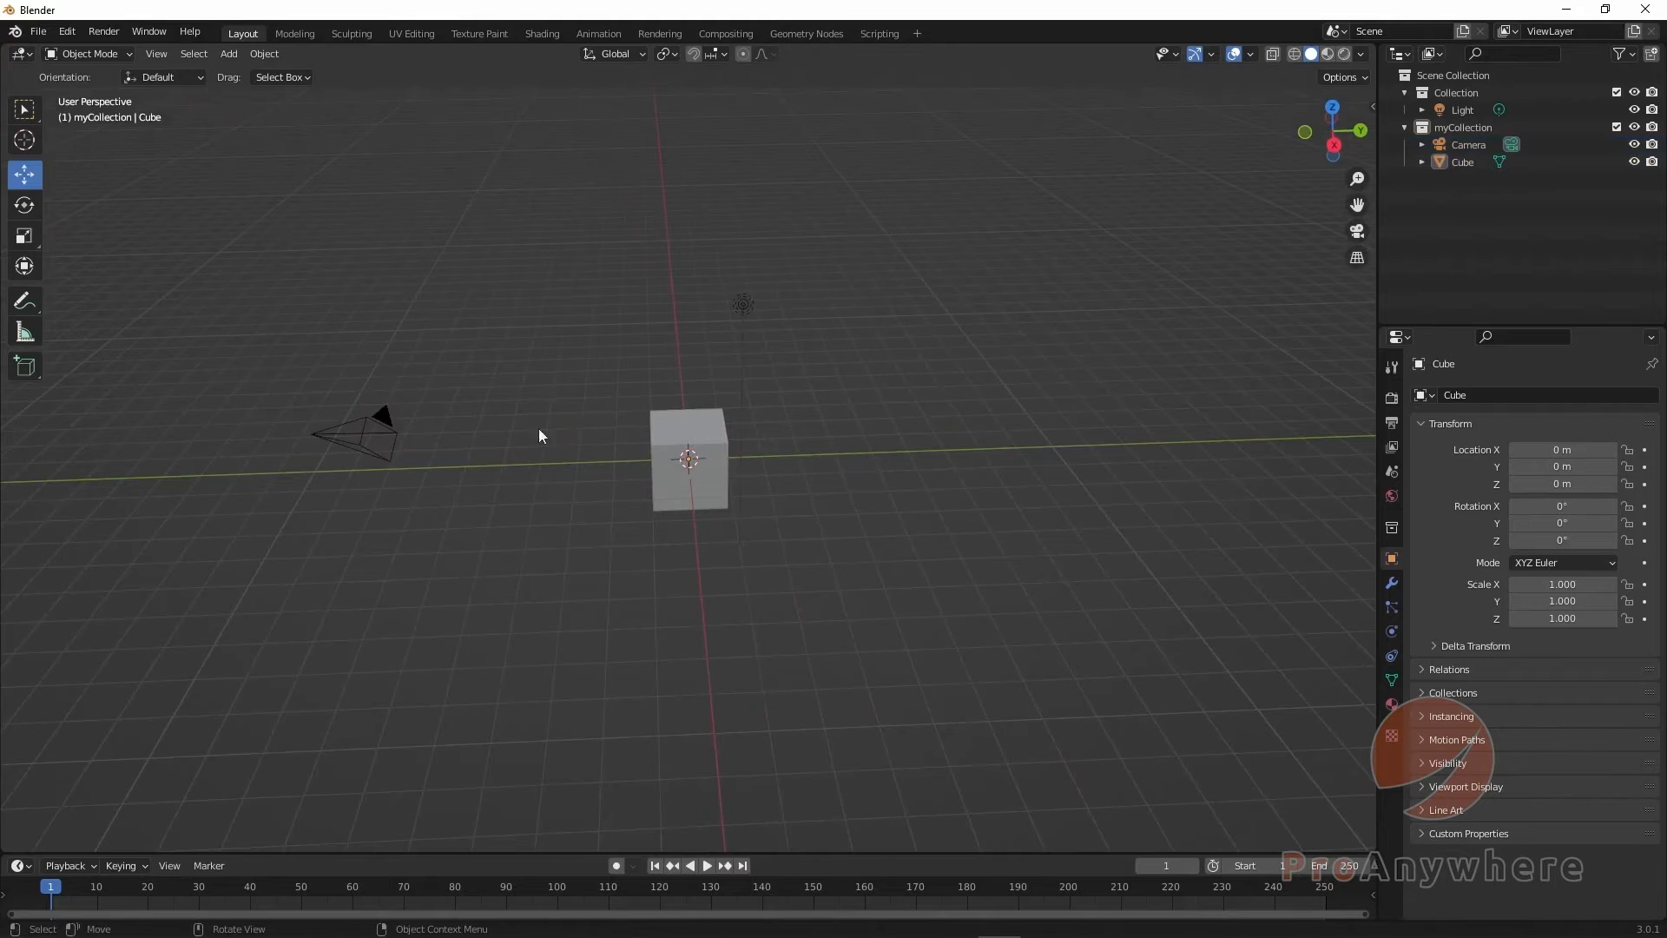
pyautogui.click(1463, 127)
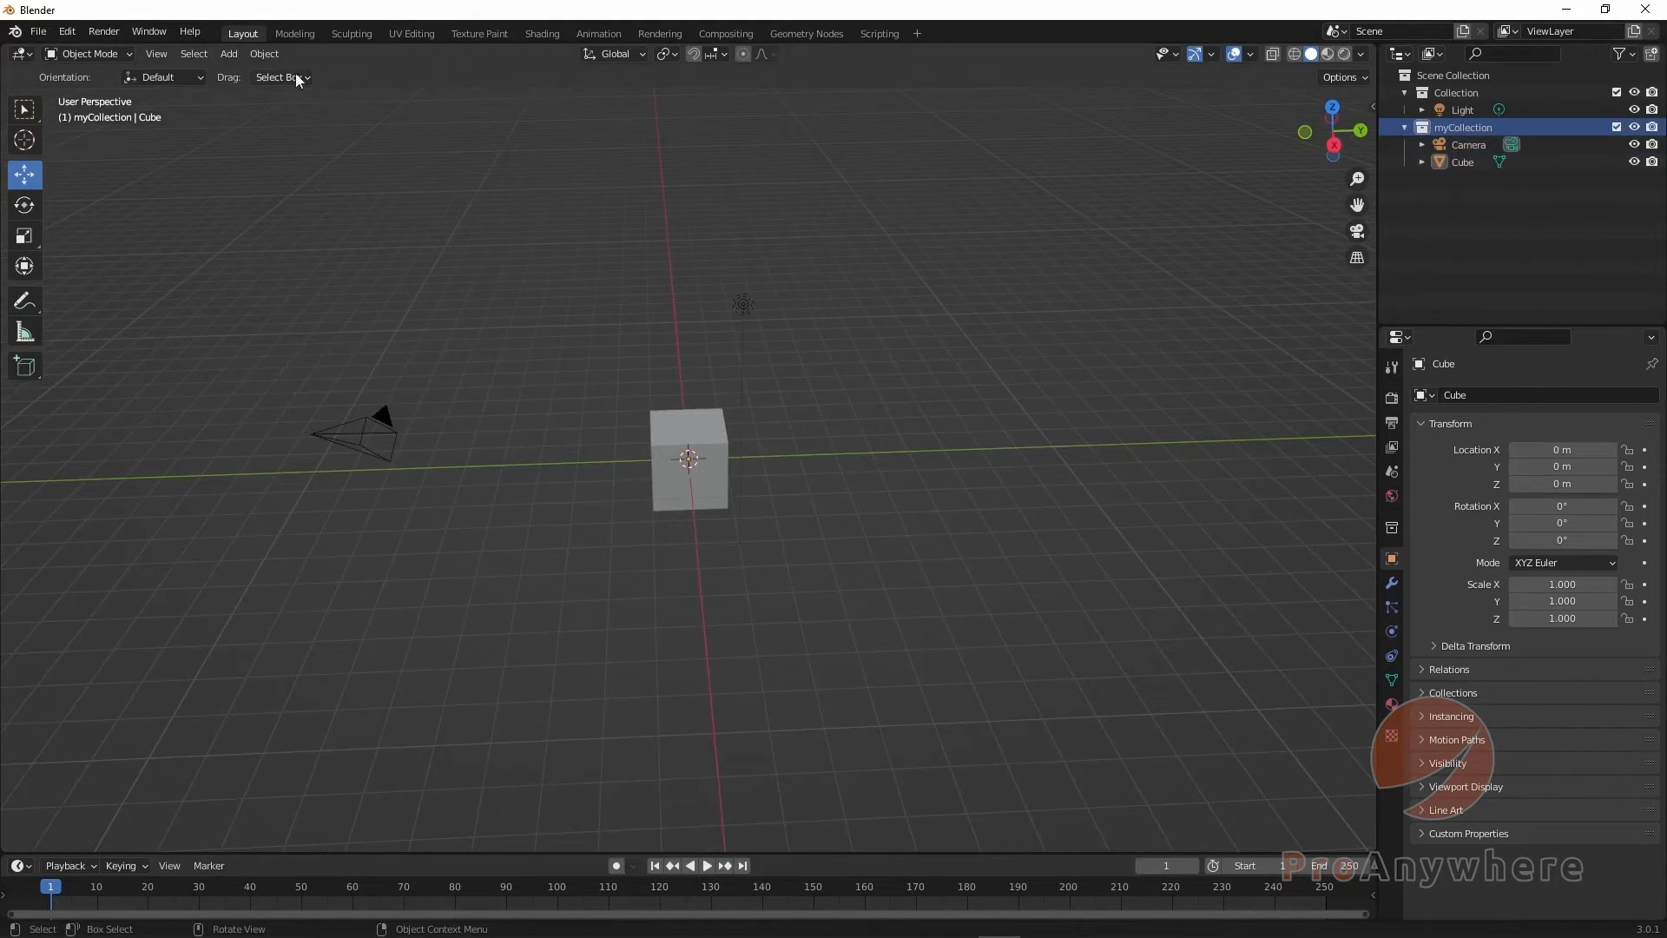
pyautogui.click(229, 55)
pyautogui.moveTo(337, 76)
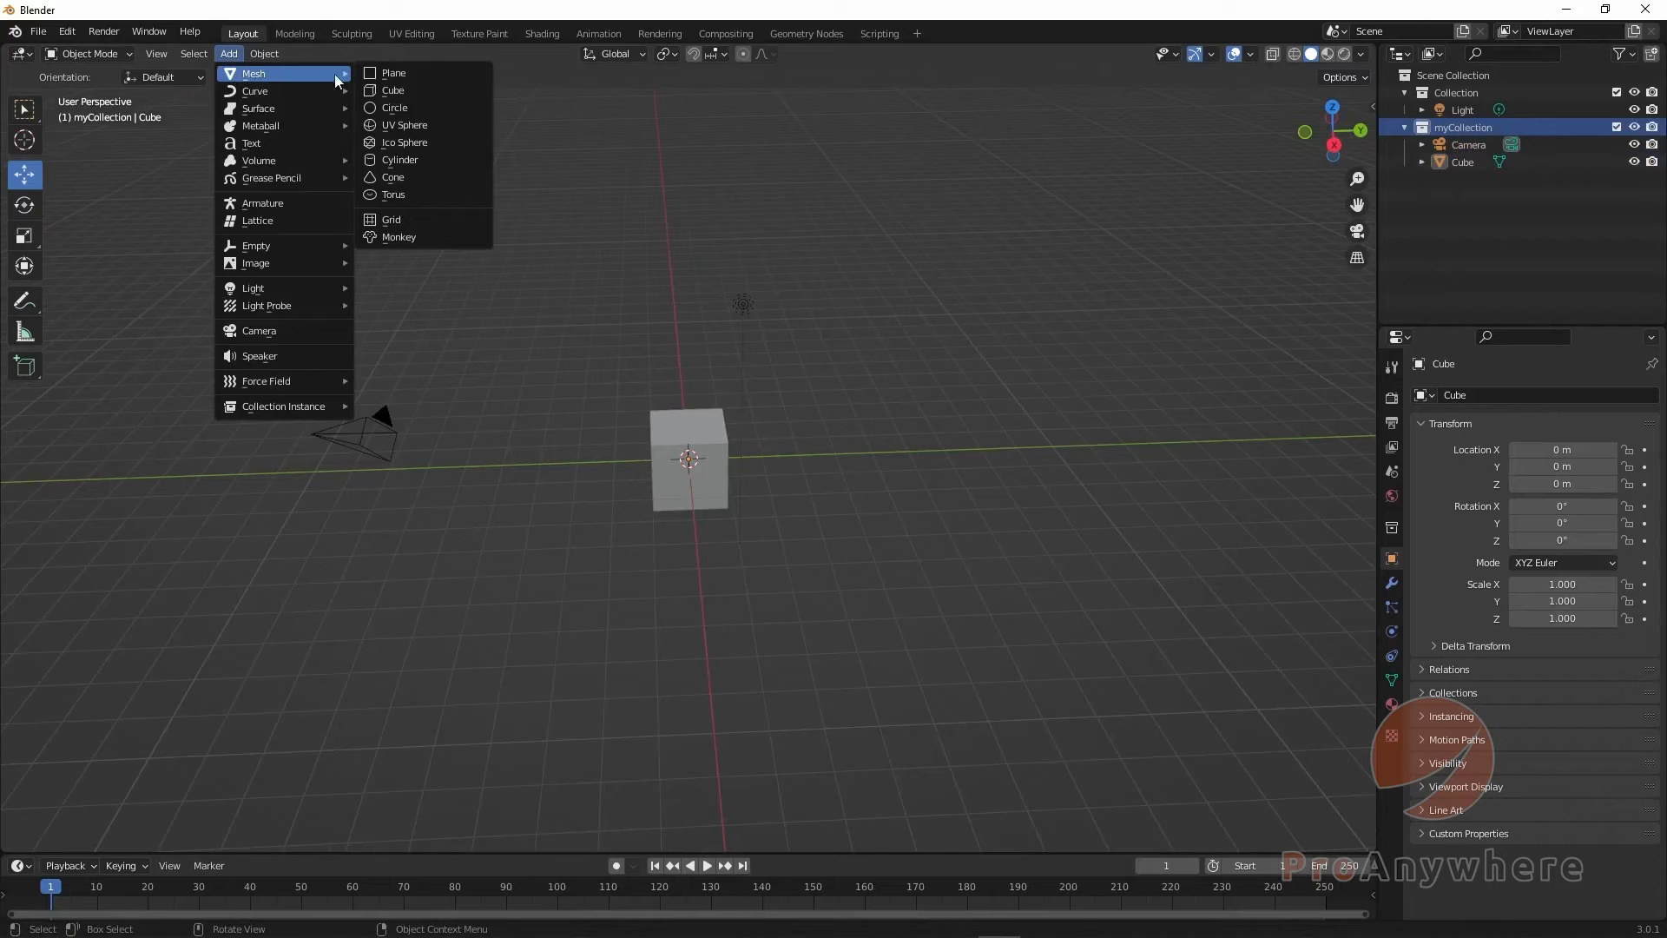
pyautogui.click(382, 233)
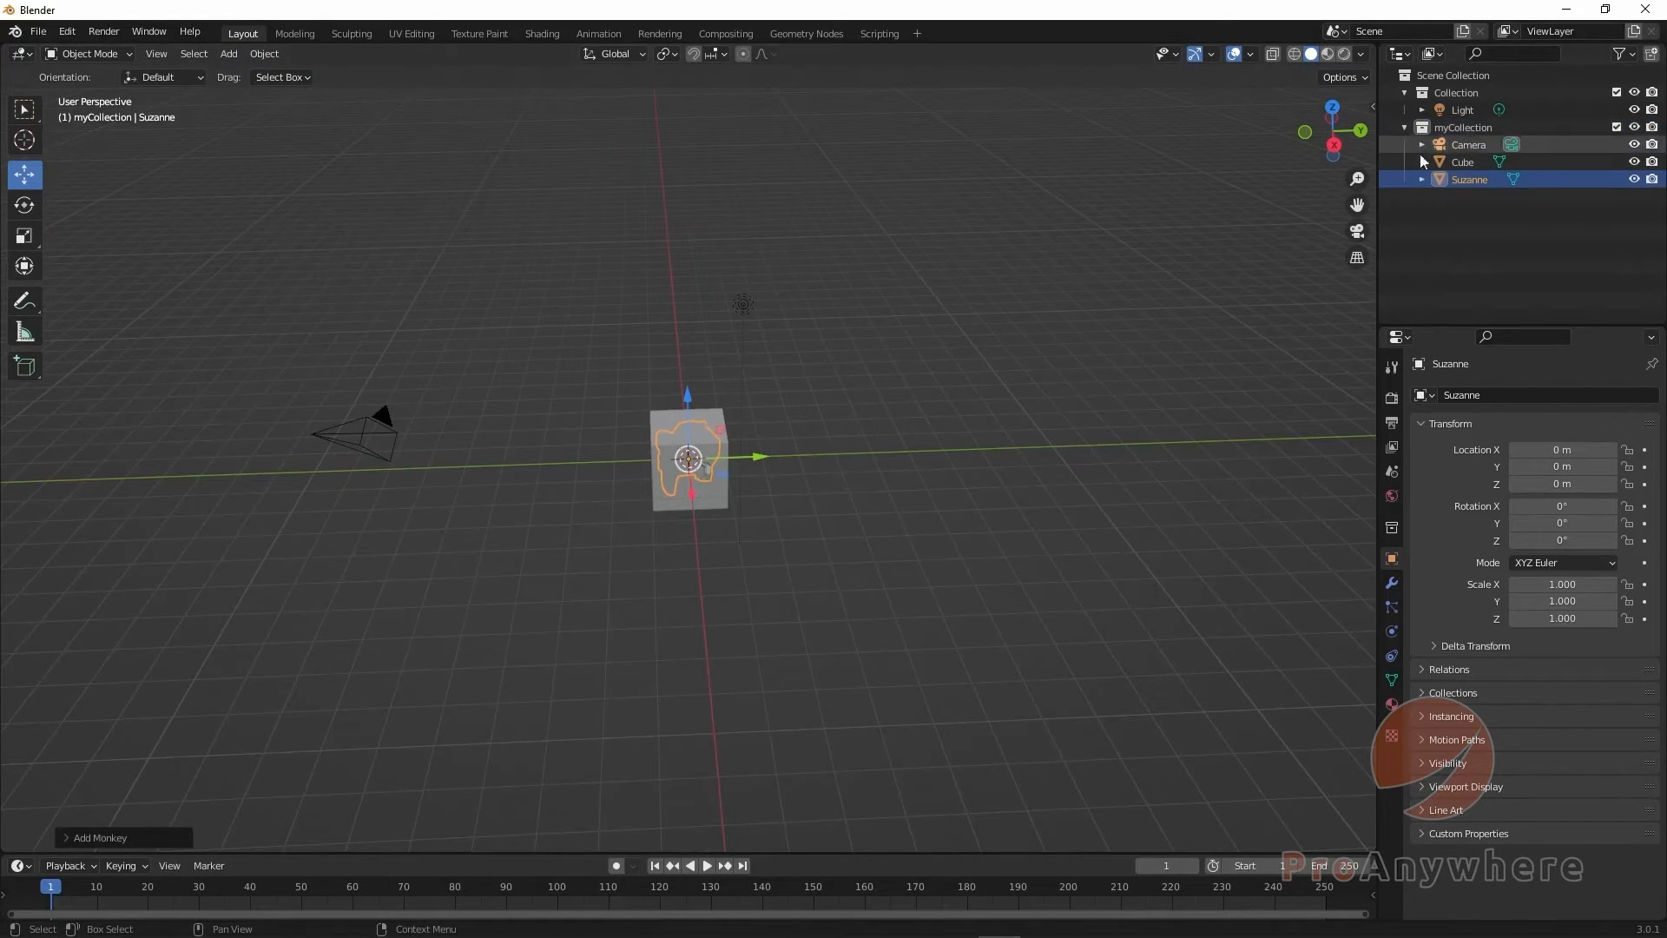
pyautogui.moveTo(758, 460); pyautogui.dragTo(998, 453)
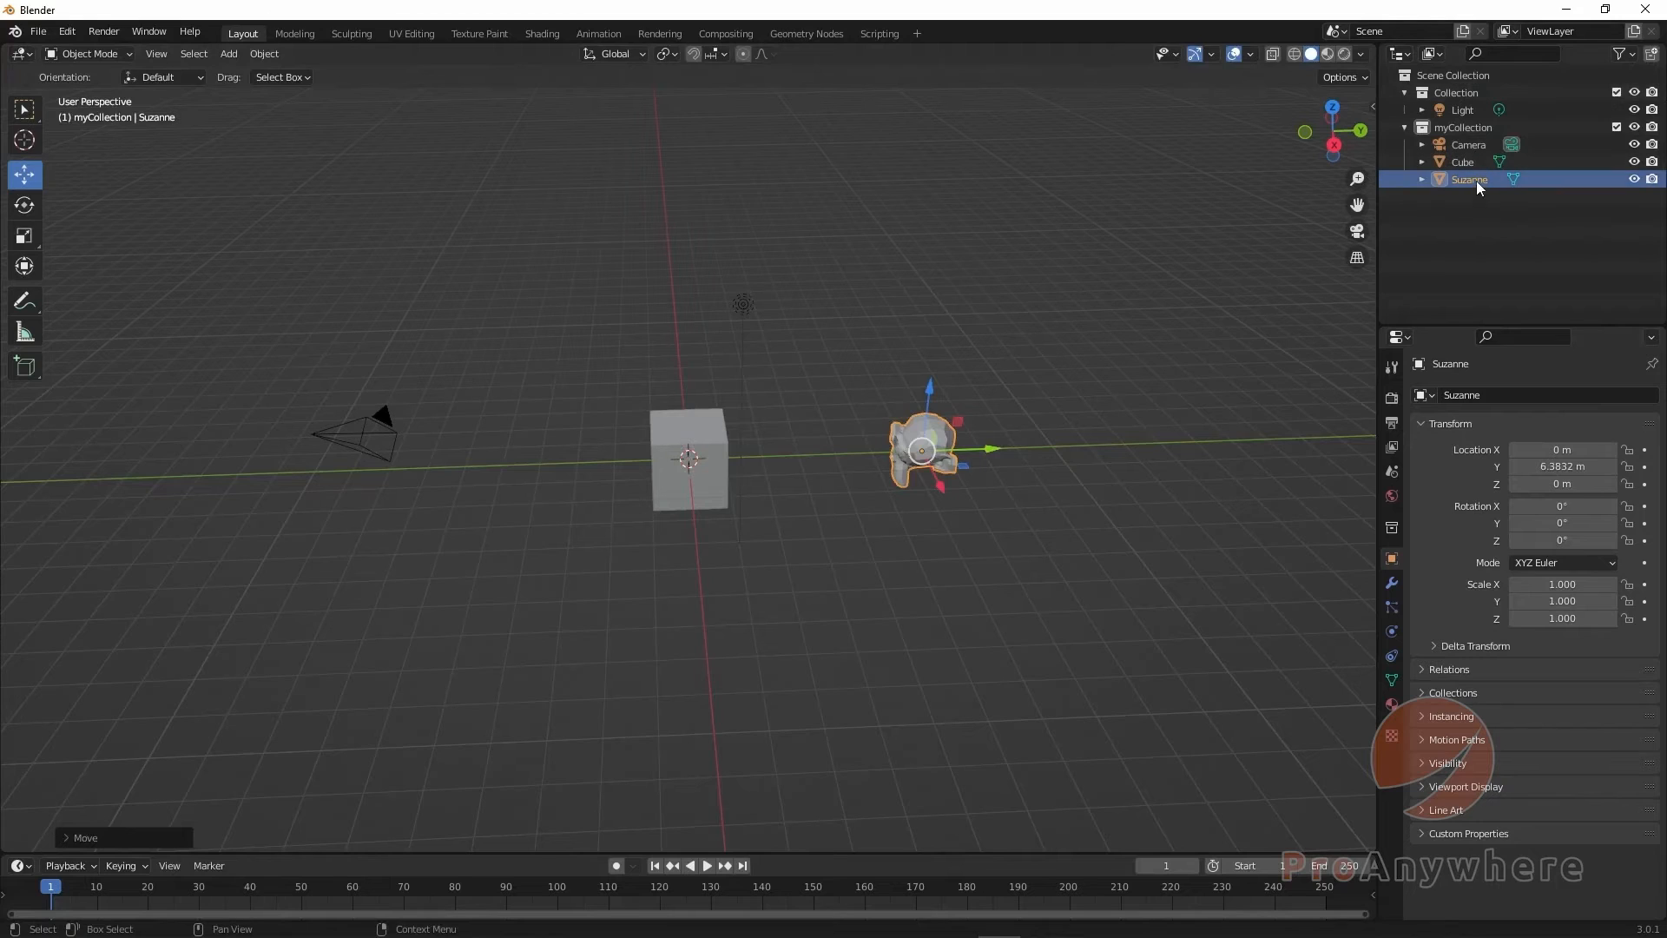
# - Move the Suzanne object into Collection in the outliner and undo that move
pyautogui.moveTo(1475, 181); pyautogui.dragTo(1463, 106)
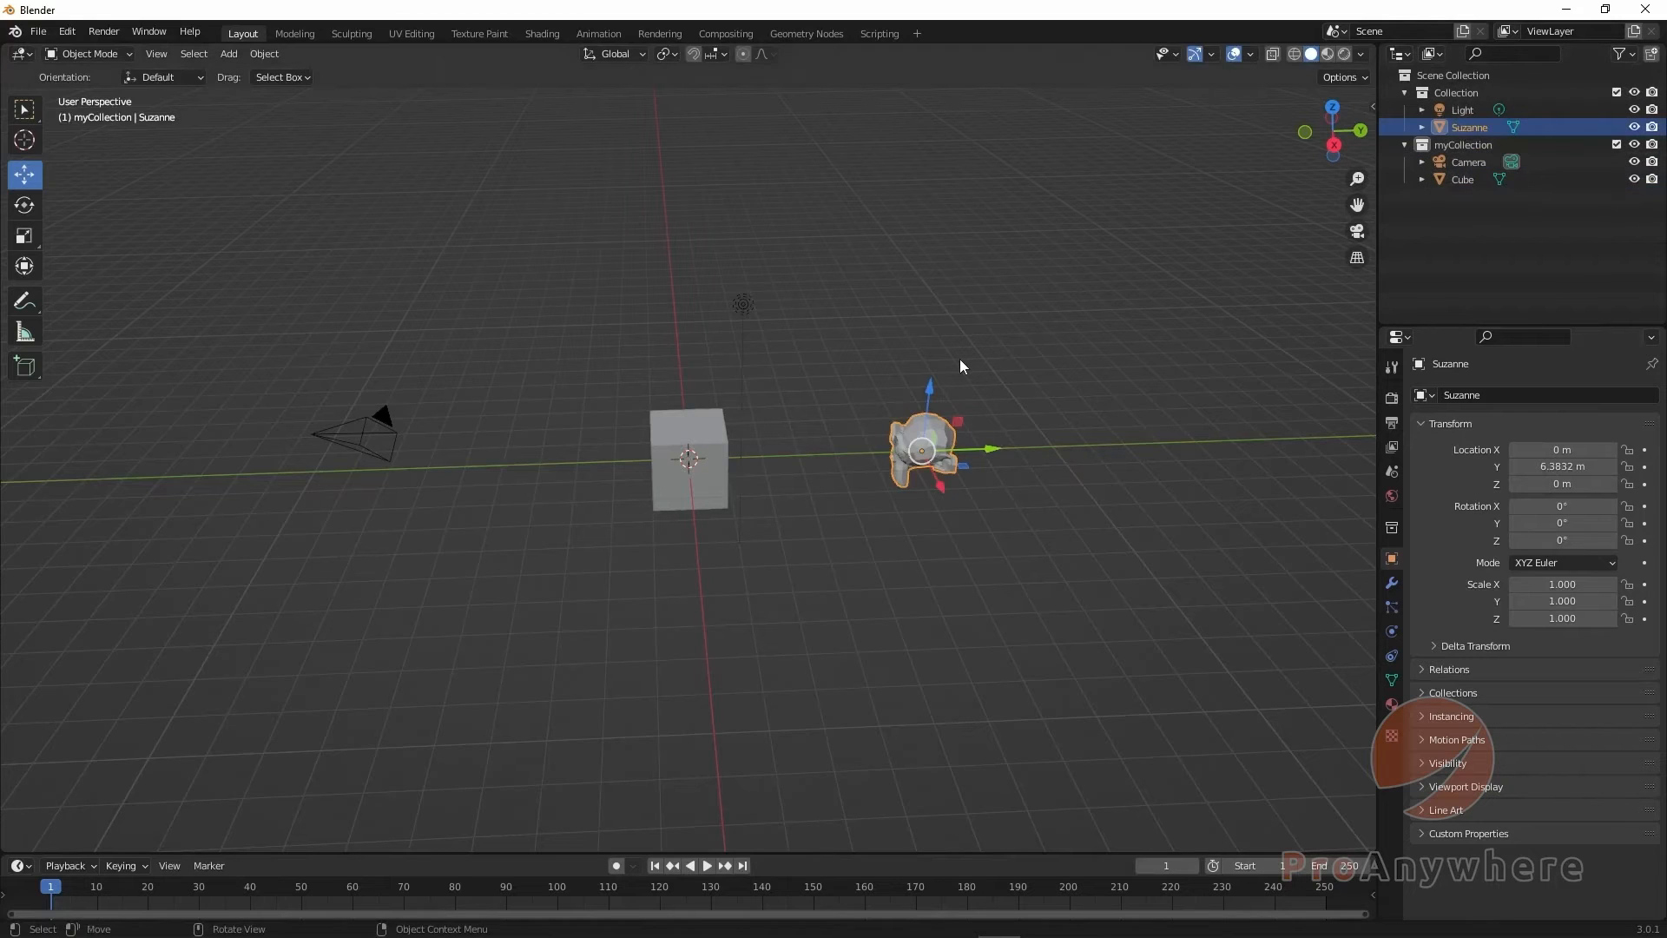
pyautogui.hotkey('ctrl', 'z')
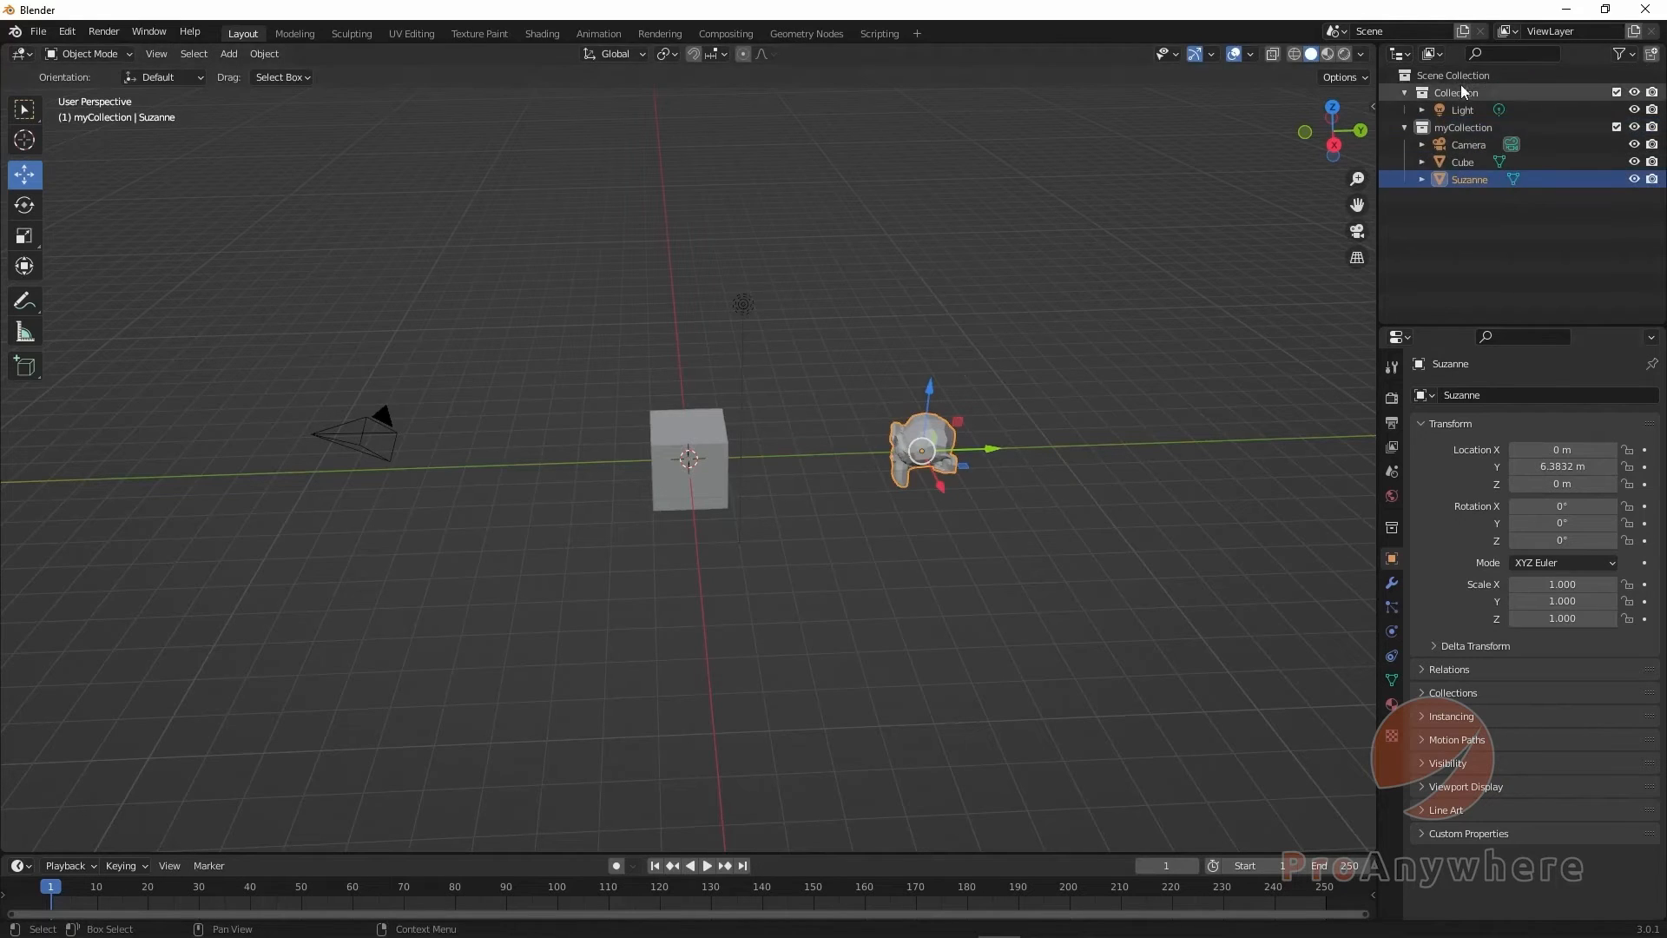
# - Move Suzanne from myCollection to the Scene Collection with the Move to Collection command
pyautogui.moveTo(694, 477); pyautogui.dragTo(792, 455, button='middle')
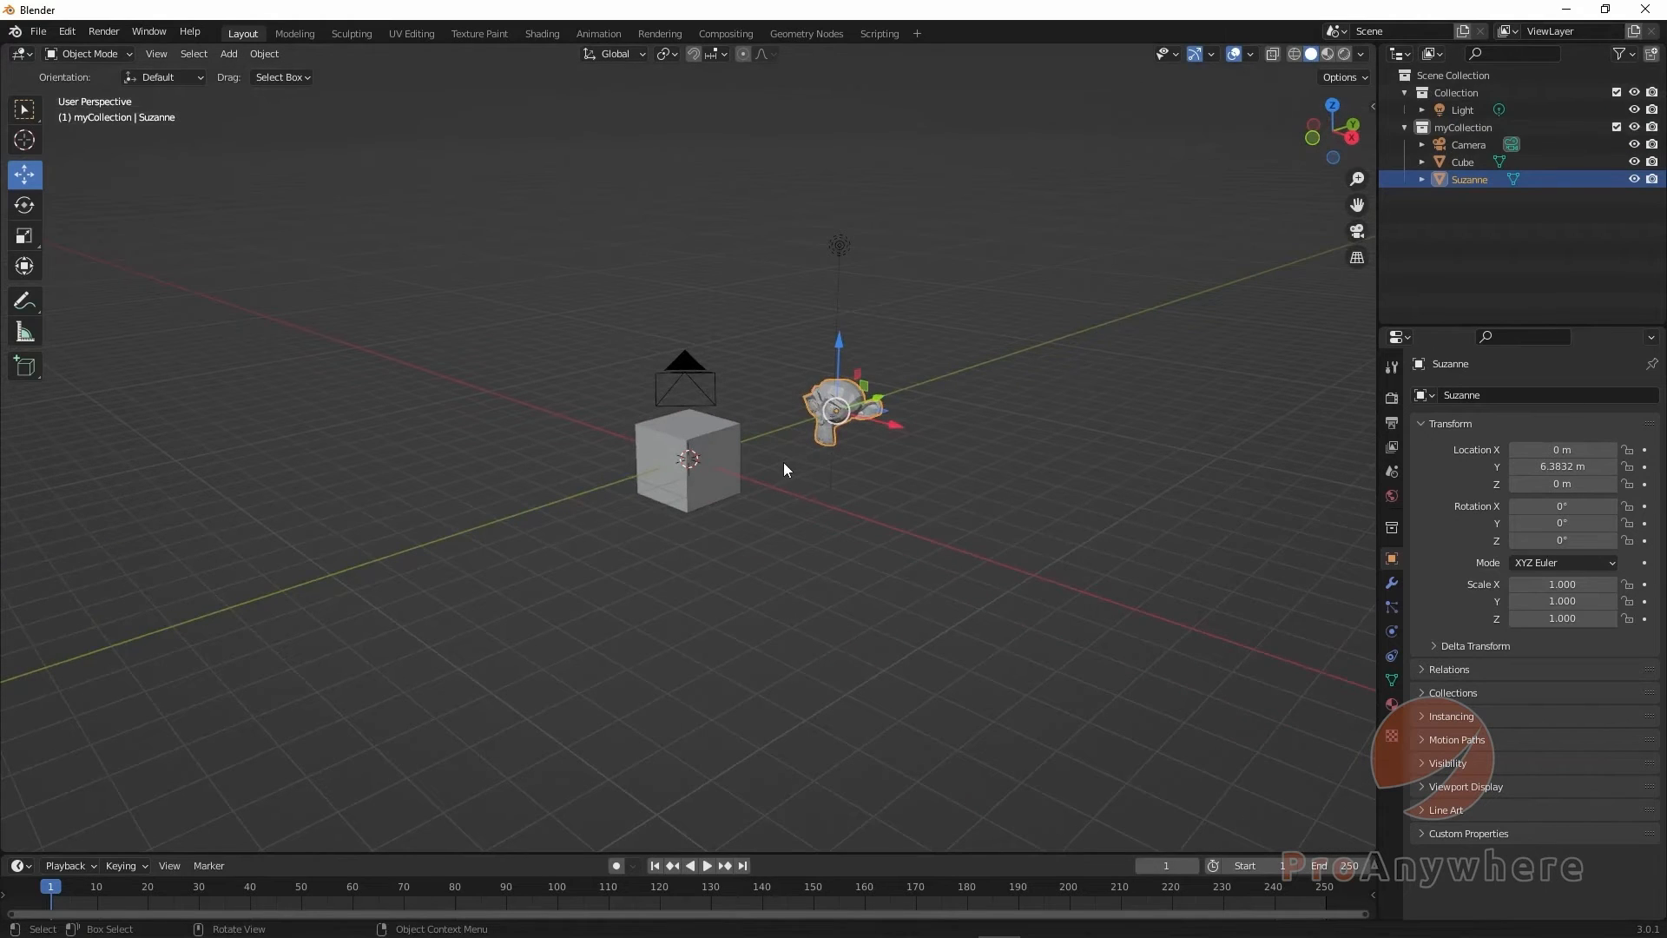
pyautogui.press('m')
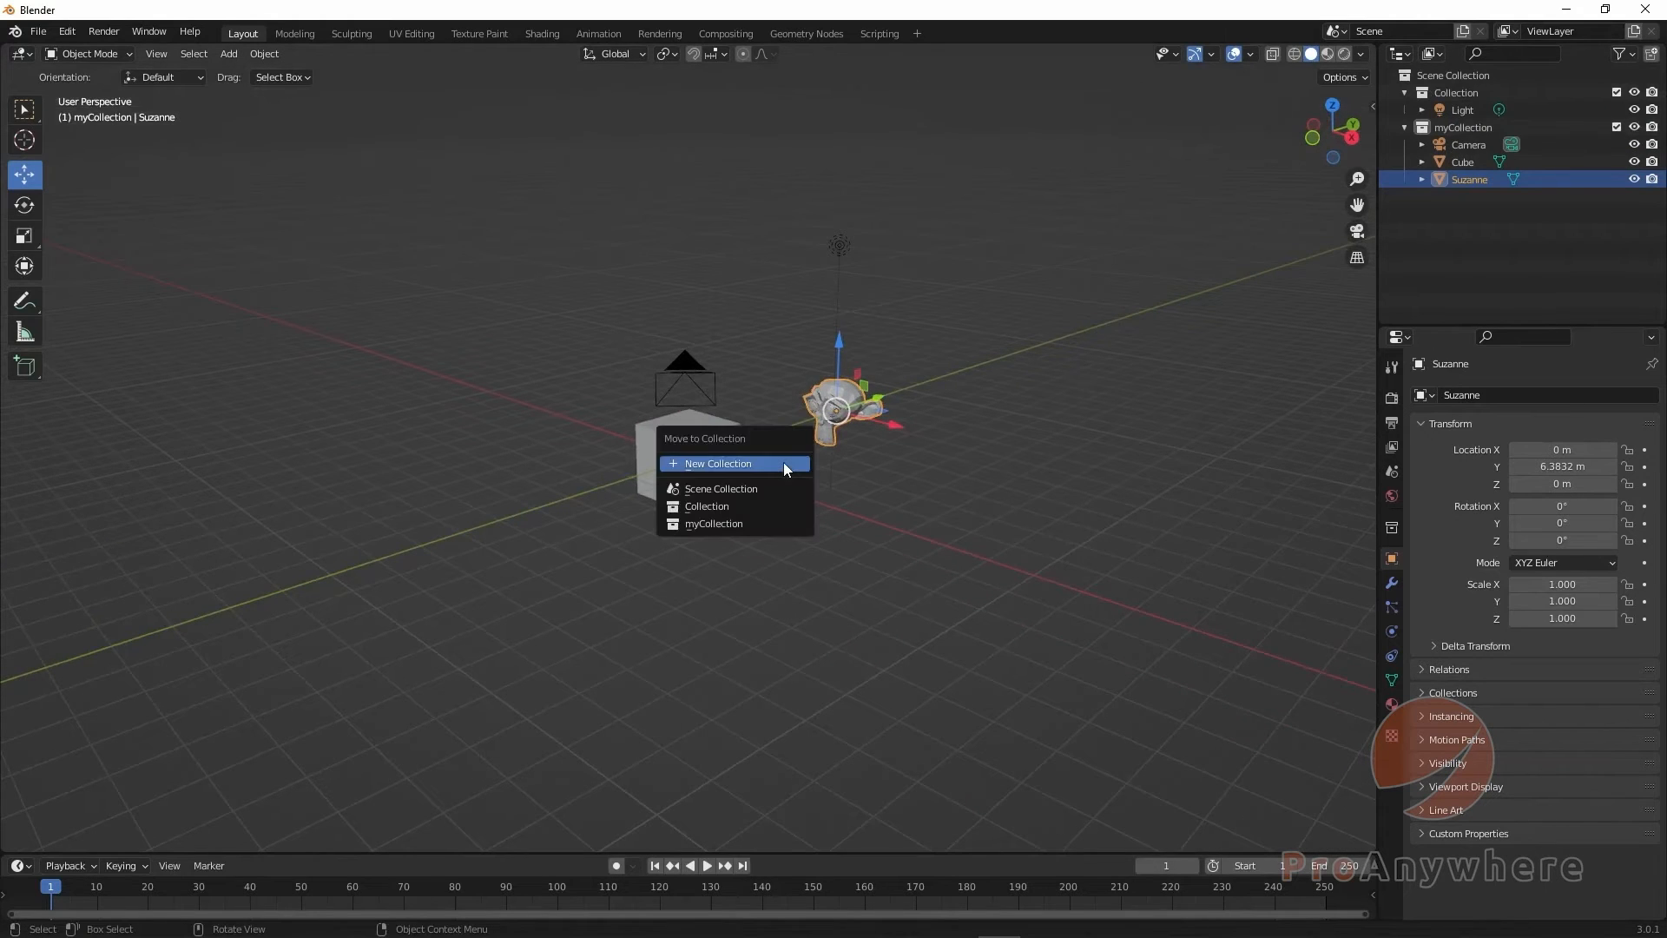
pyautogui.click(723, 492)
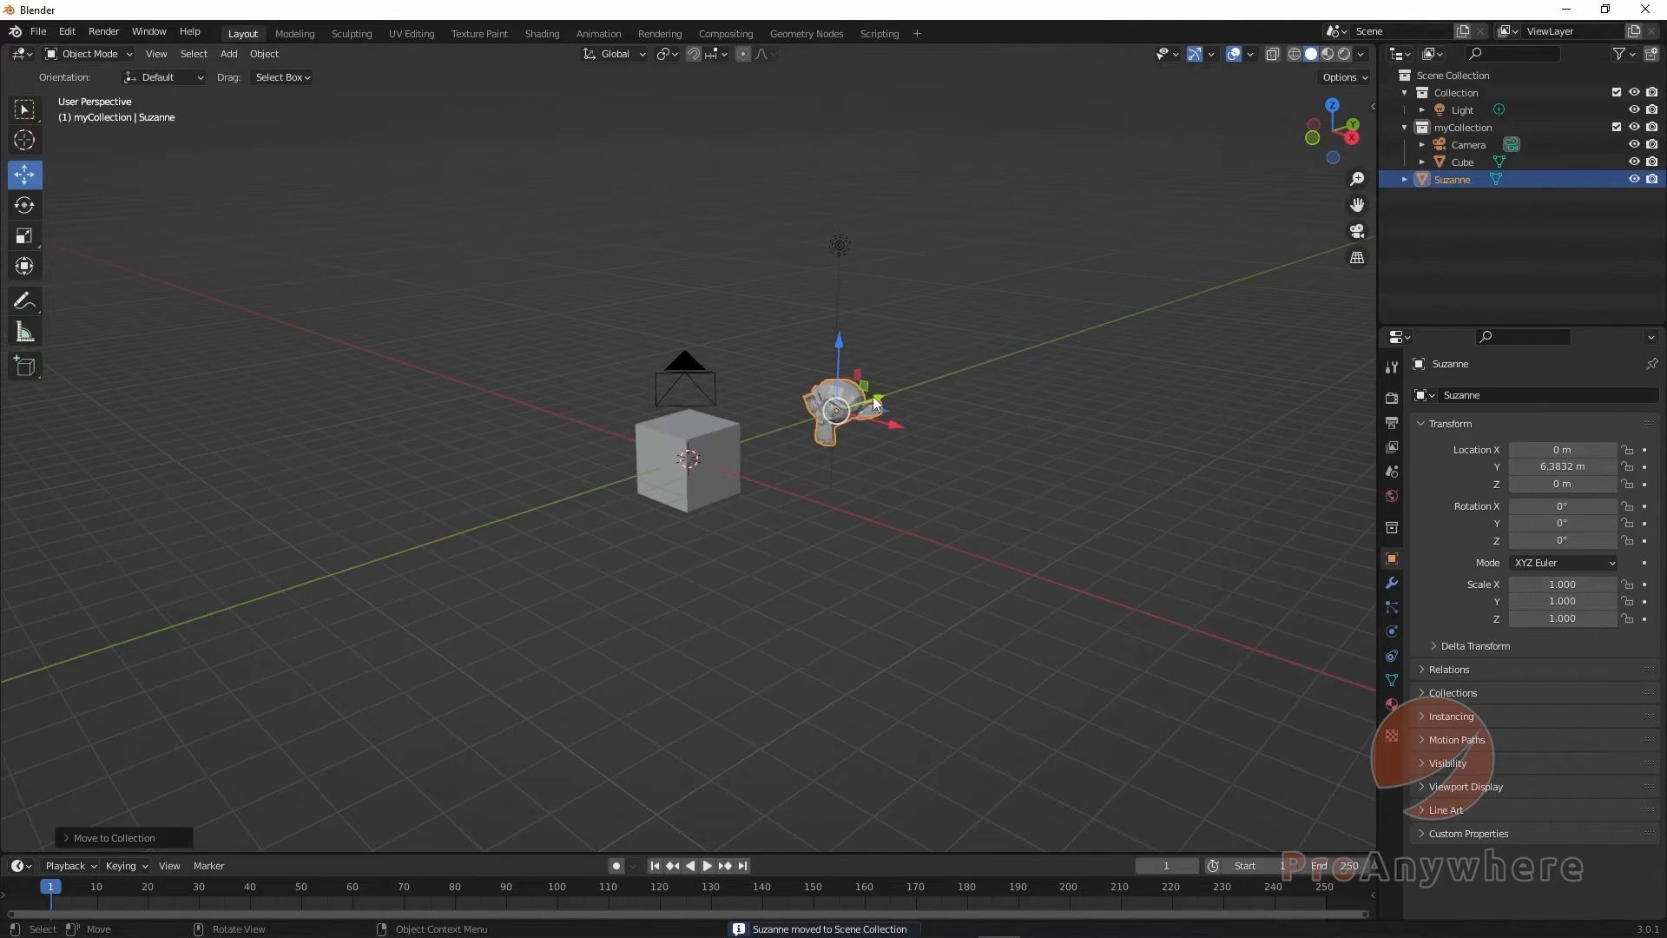
# - Select the cube together with Suzanne and move both objects to myCollection
pyautogui.keyDown('shift'); pyautogui.click(653, 441); pyautogui.keyUp('shift')
pyautogui.press('m')
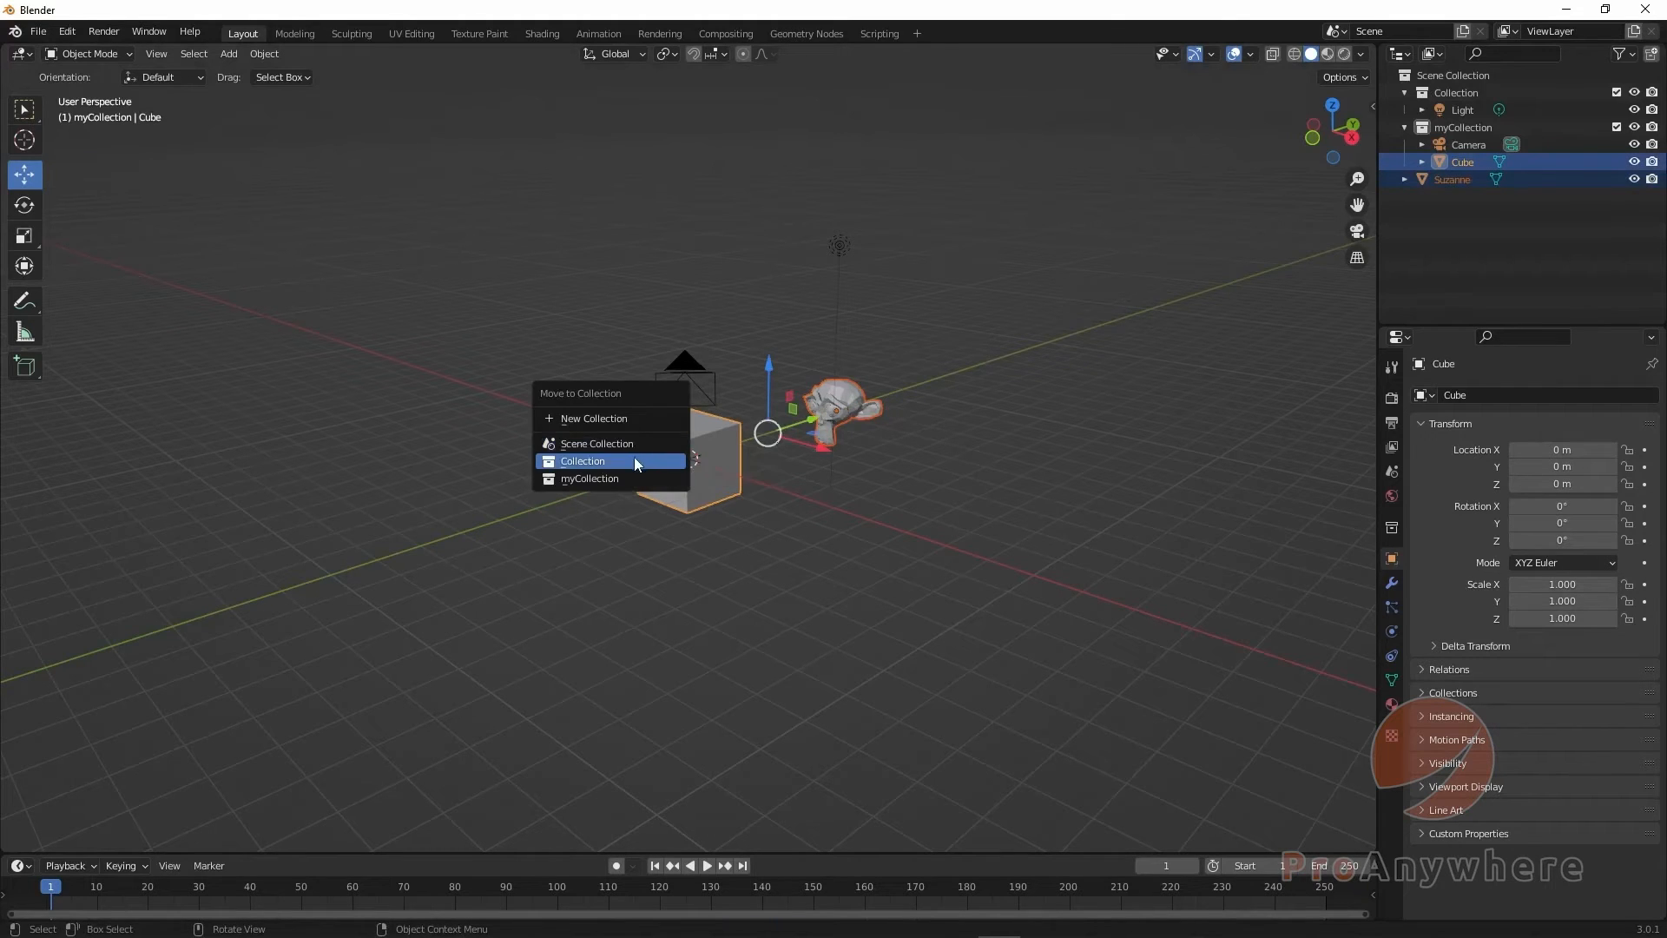
pyautogui.click(621, 478)
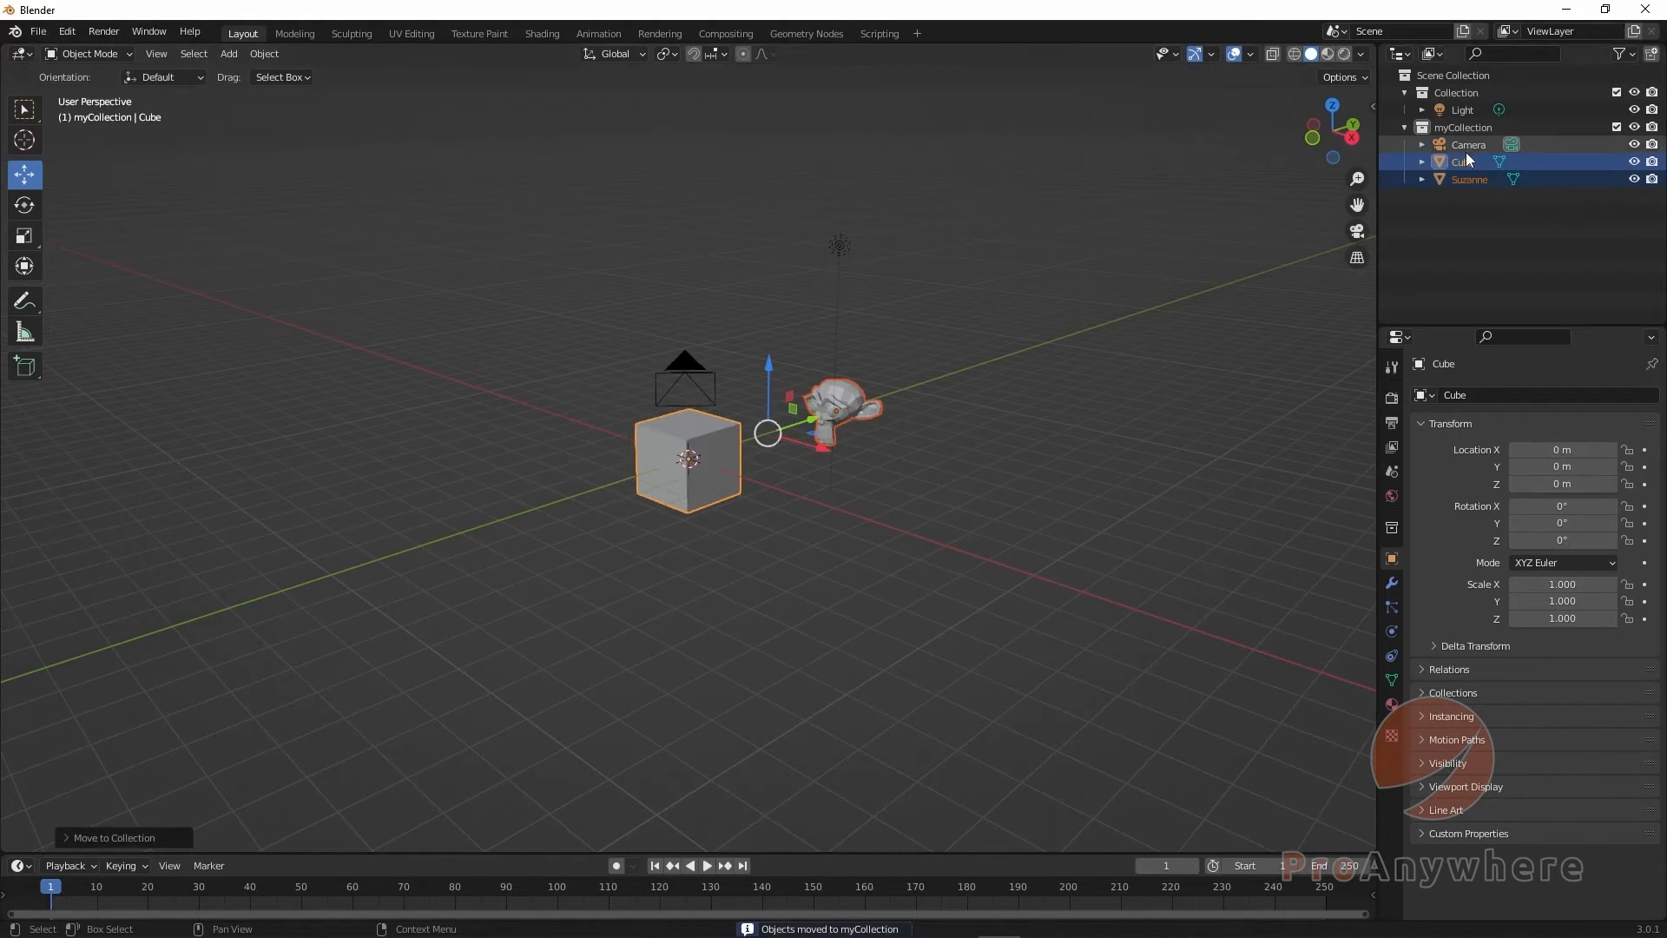
pyautogui.moveTo(873, 458); pyautogui.dragTo(845, 470, button='middle')
pyautogui.click(915, 484)
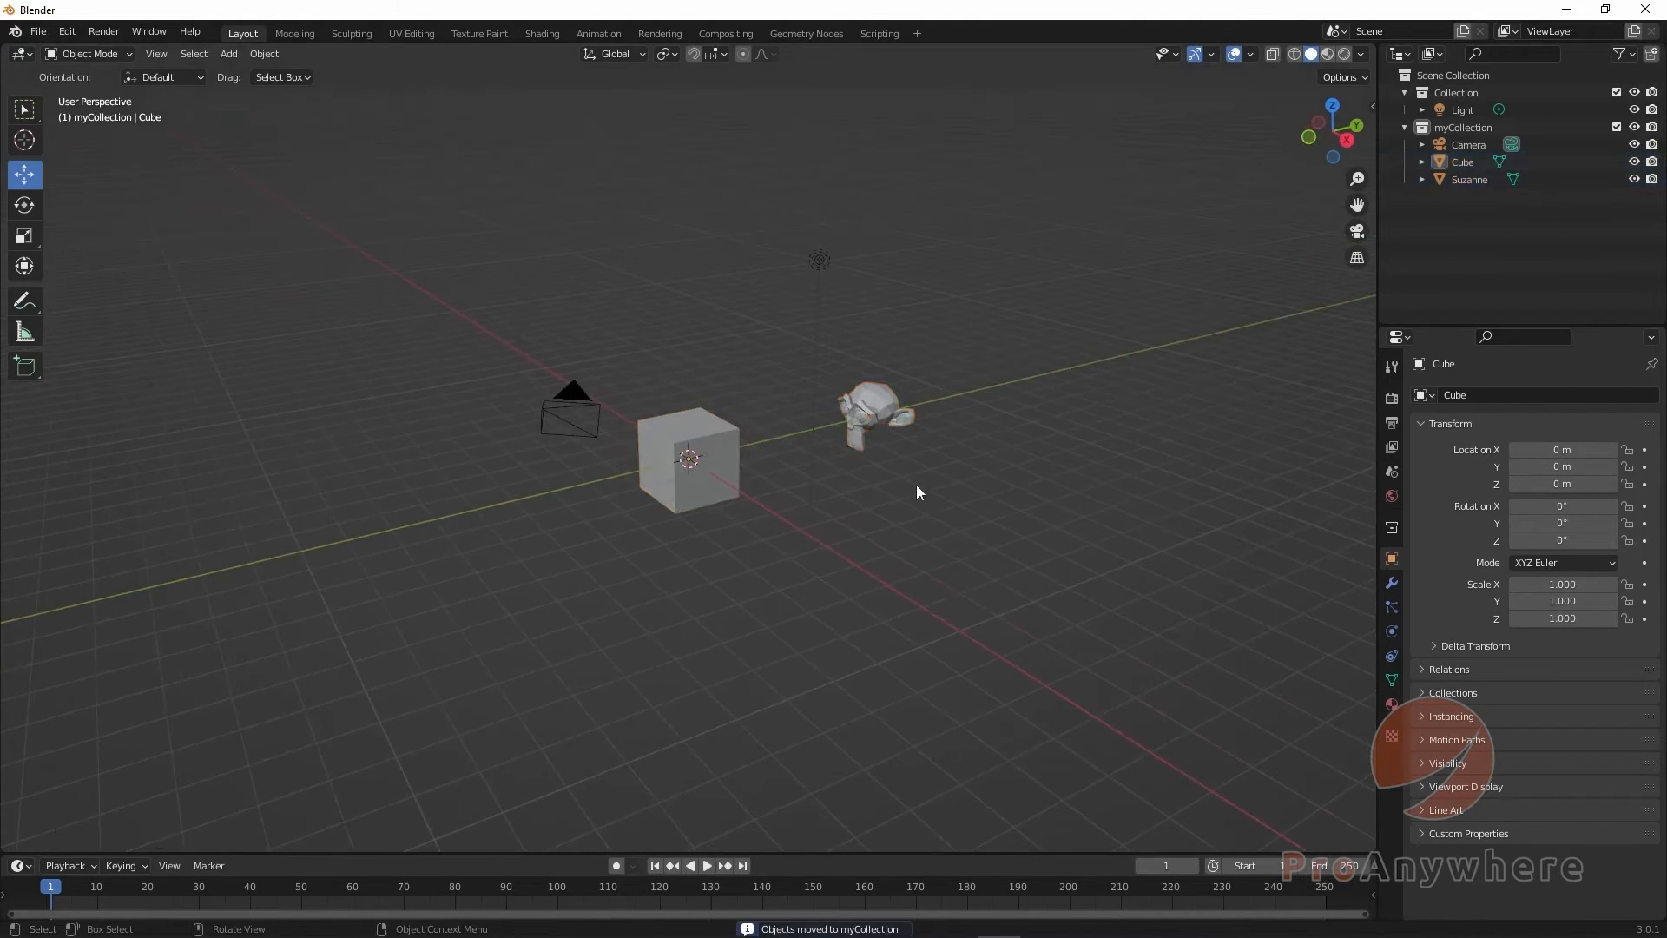
pyautogui.press('m')
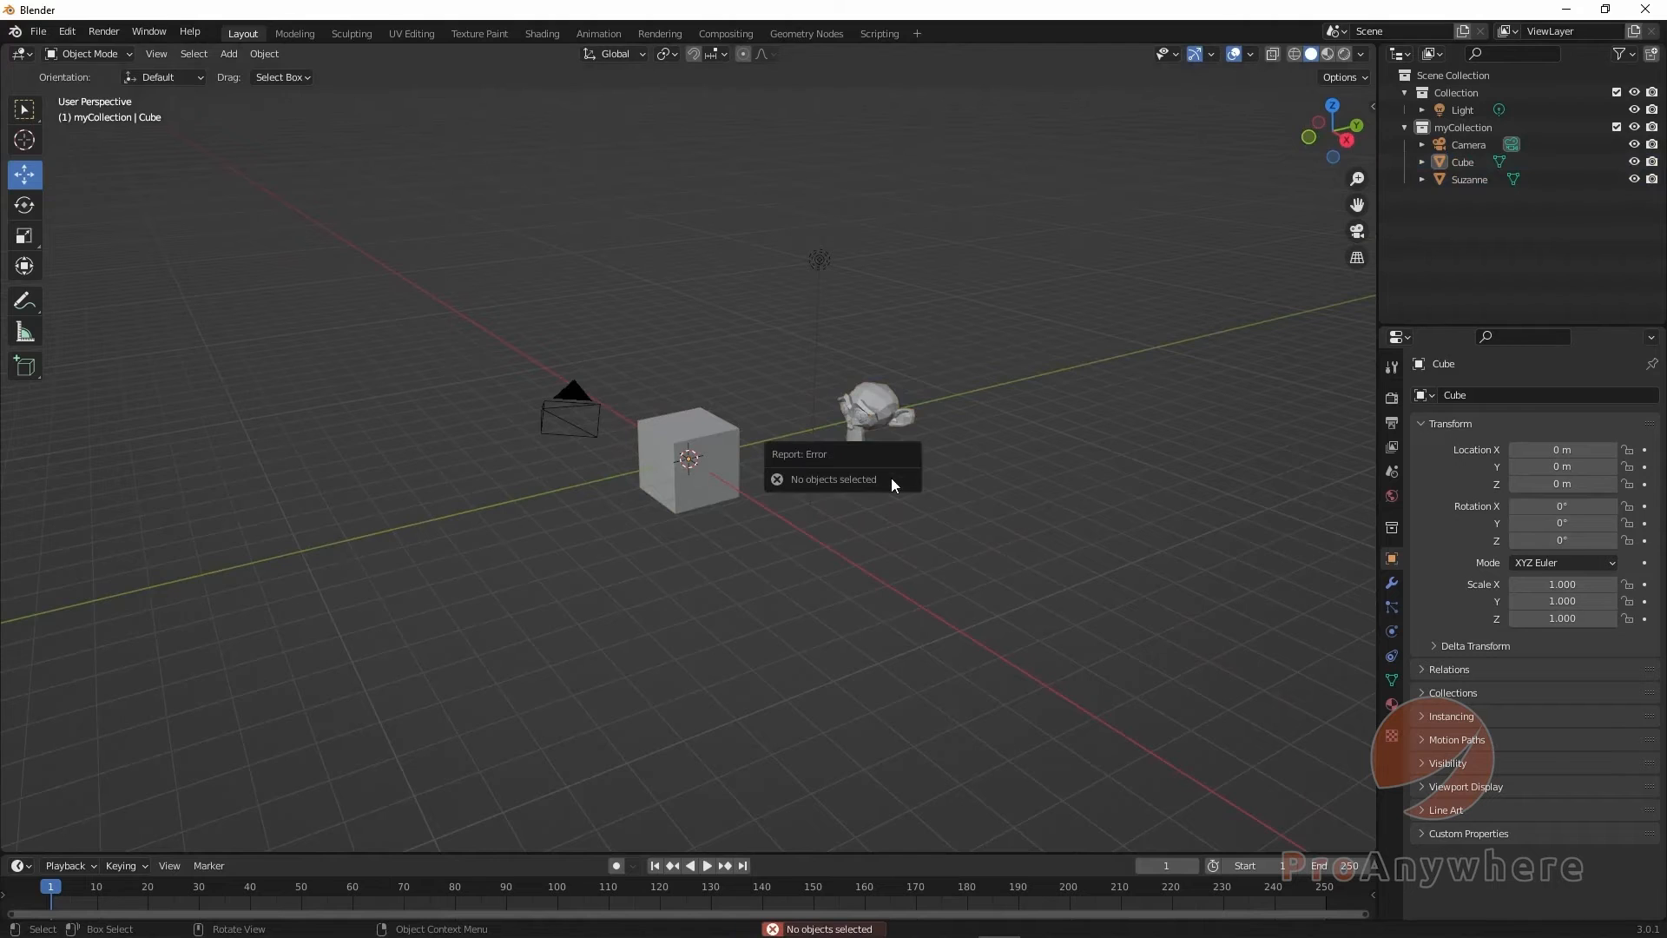
# - Select the cube and Suzanne and move both to a new collection named my_super_great_collection
pyautogui.click(715, 429)
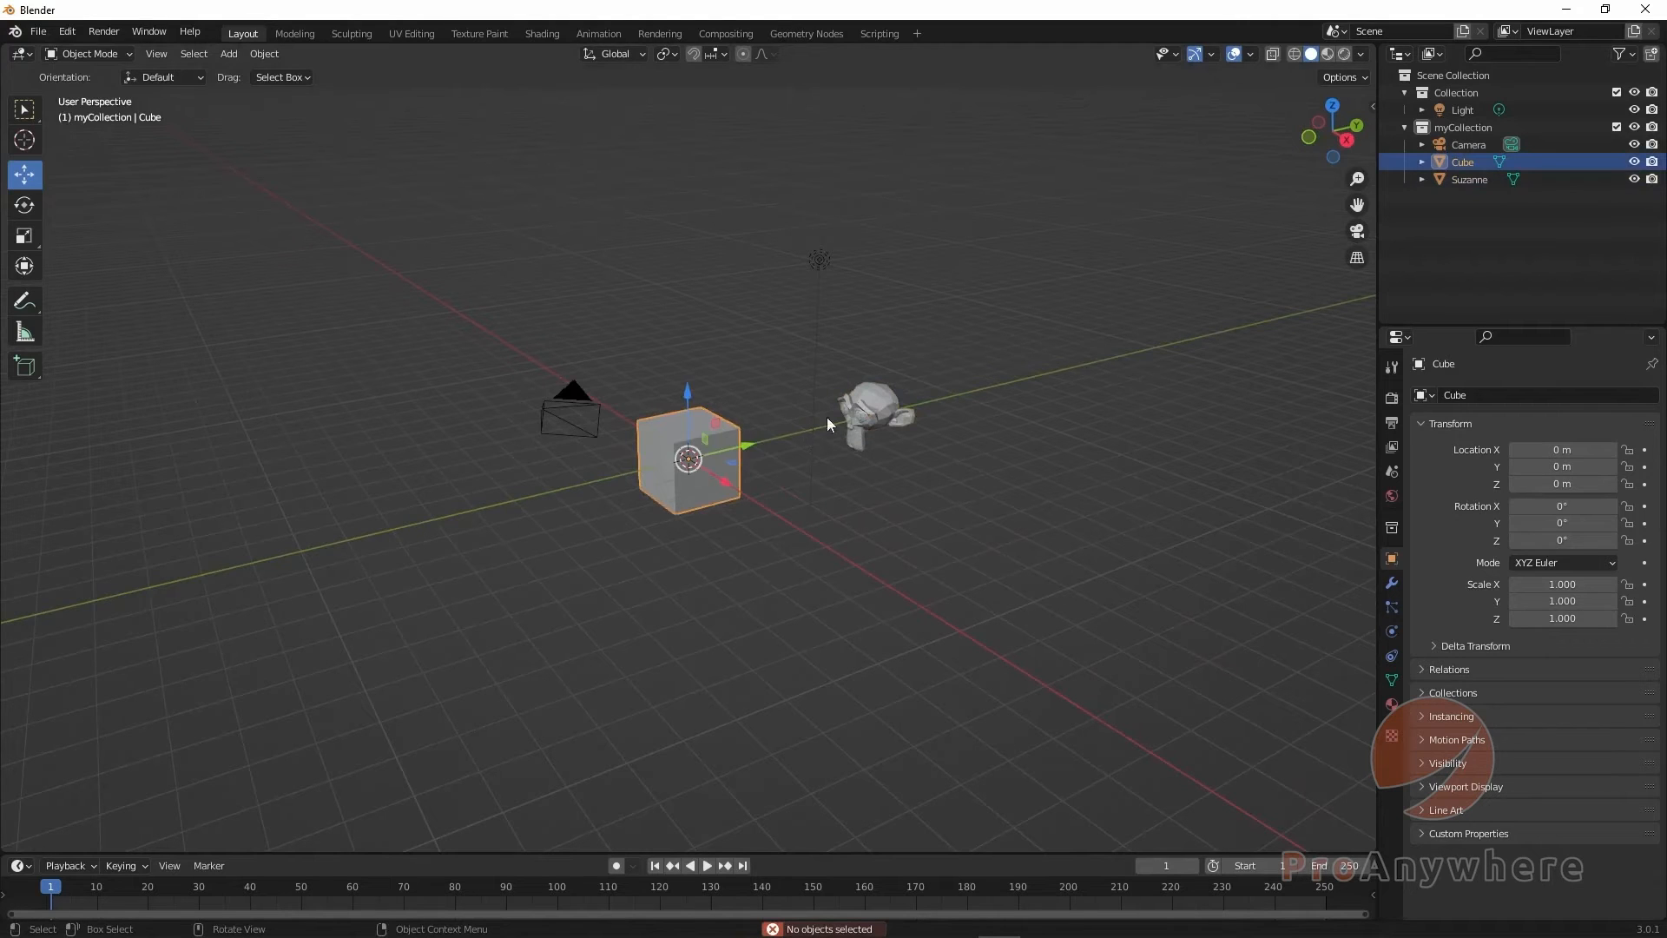
pyautogui.keyDown('shift'); pyautogui.click(873, 408); pyautogui.keyUp('shift')
pyautogui.press('m')
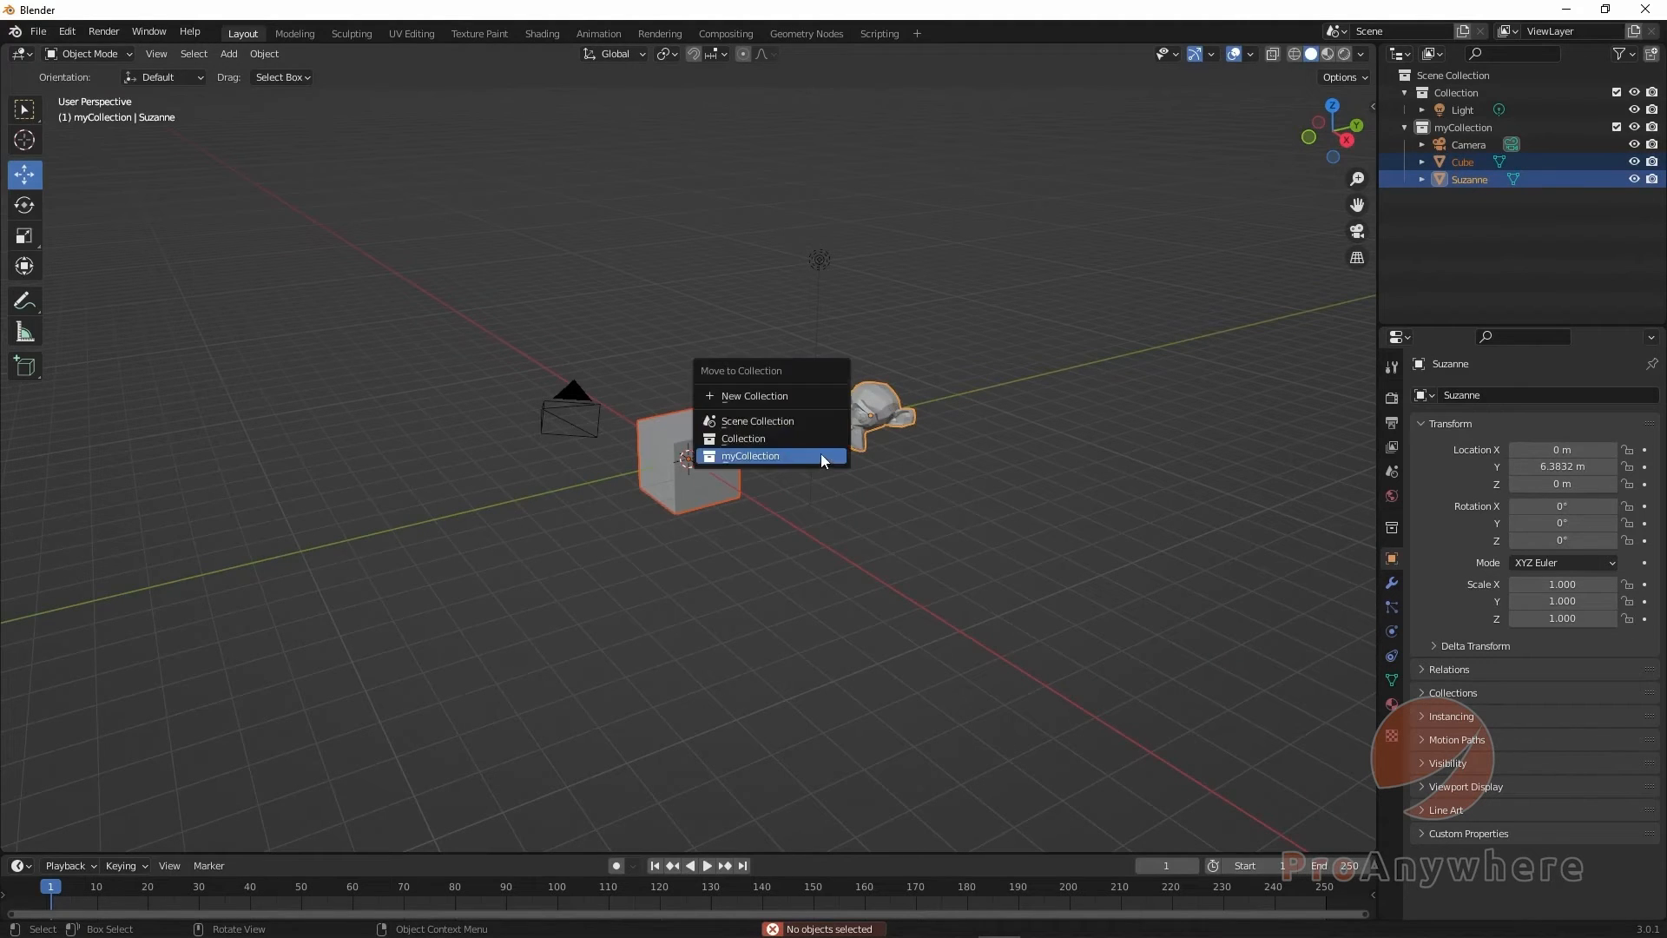
pyautogui.click(803, 400)
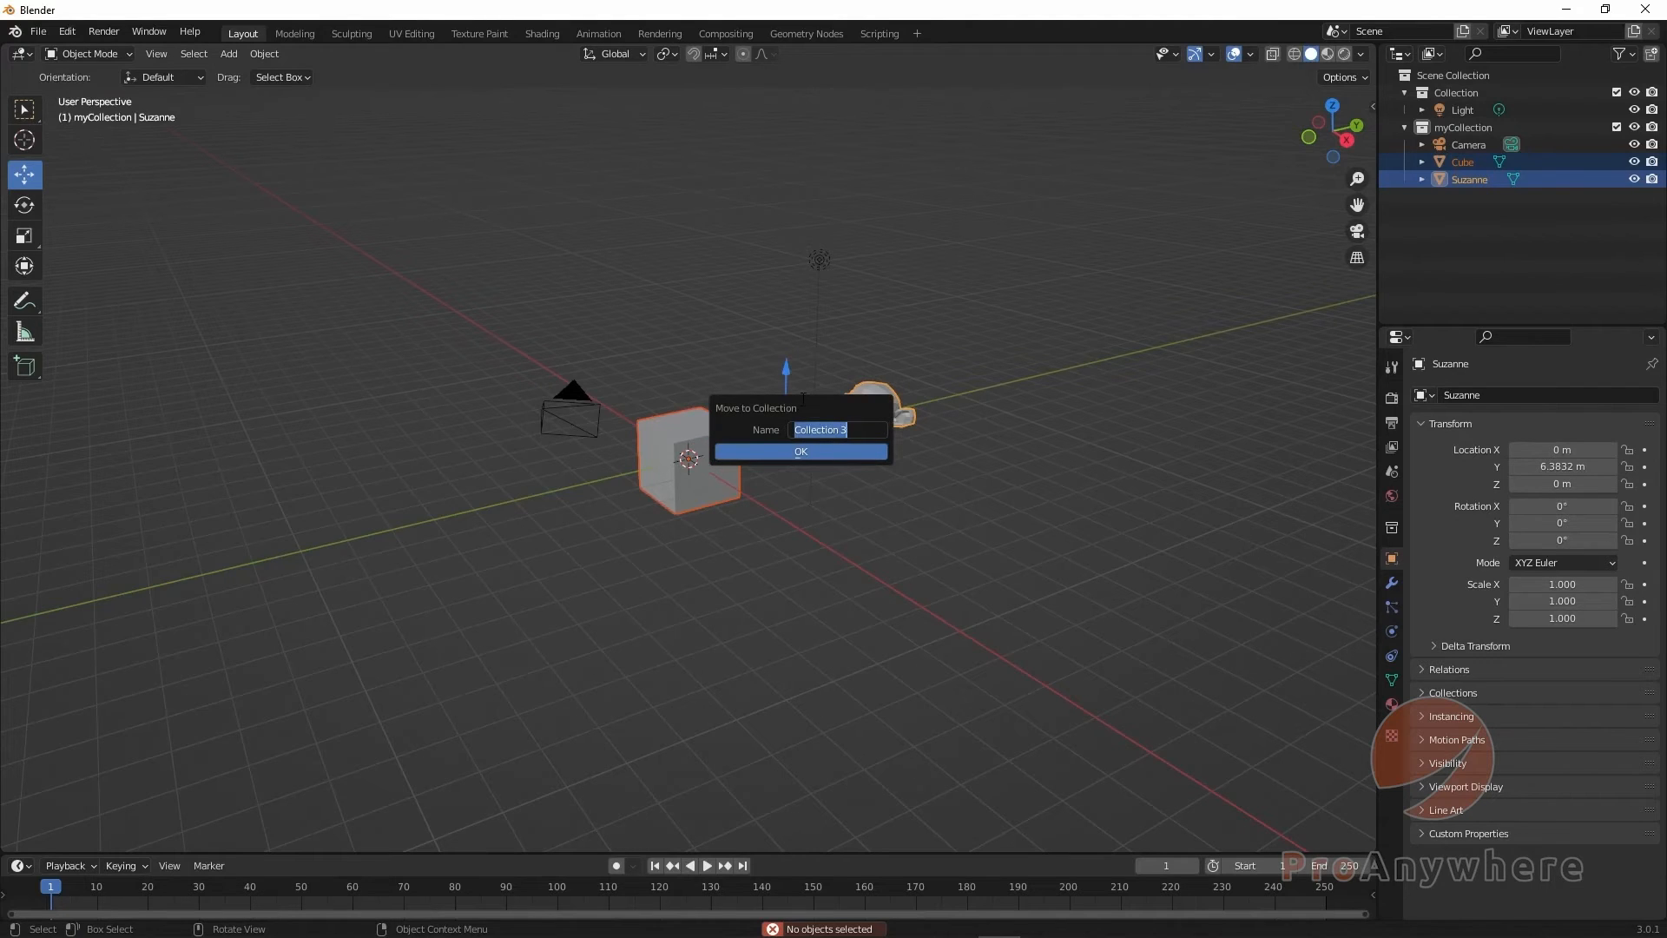
pyautogui.write('my_s')
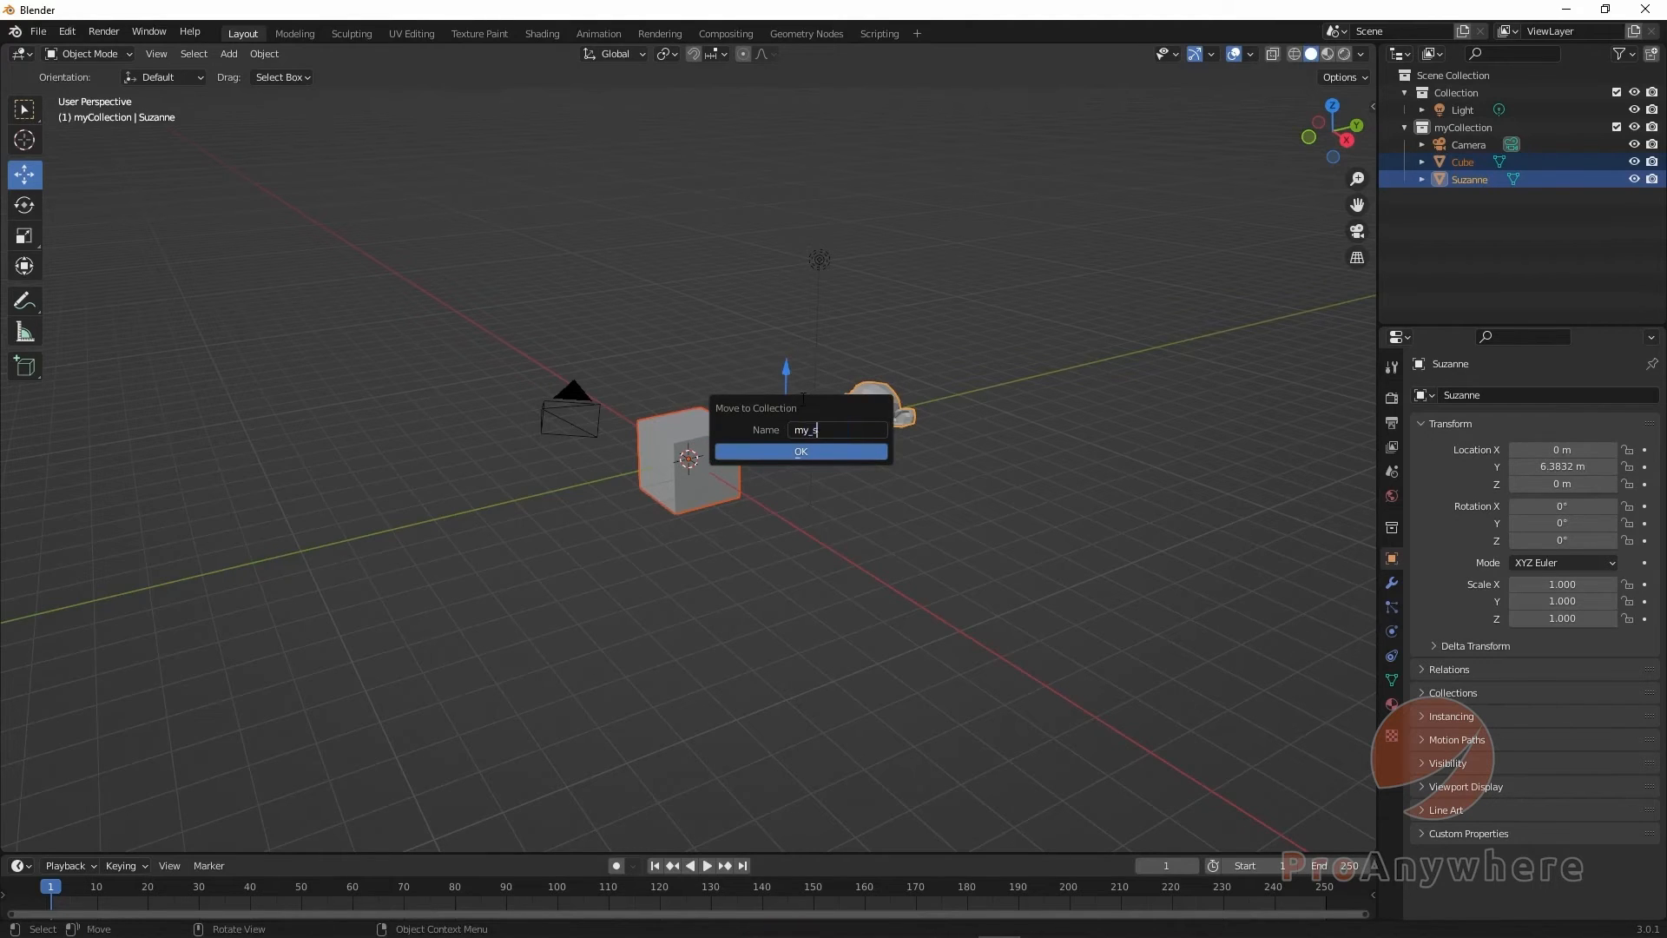
pyautogui.write('uper_great_collection')
pyautogui.press('Return')
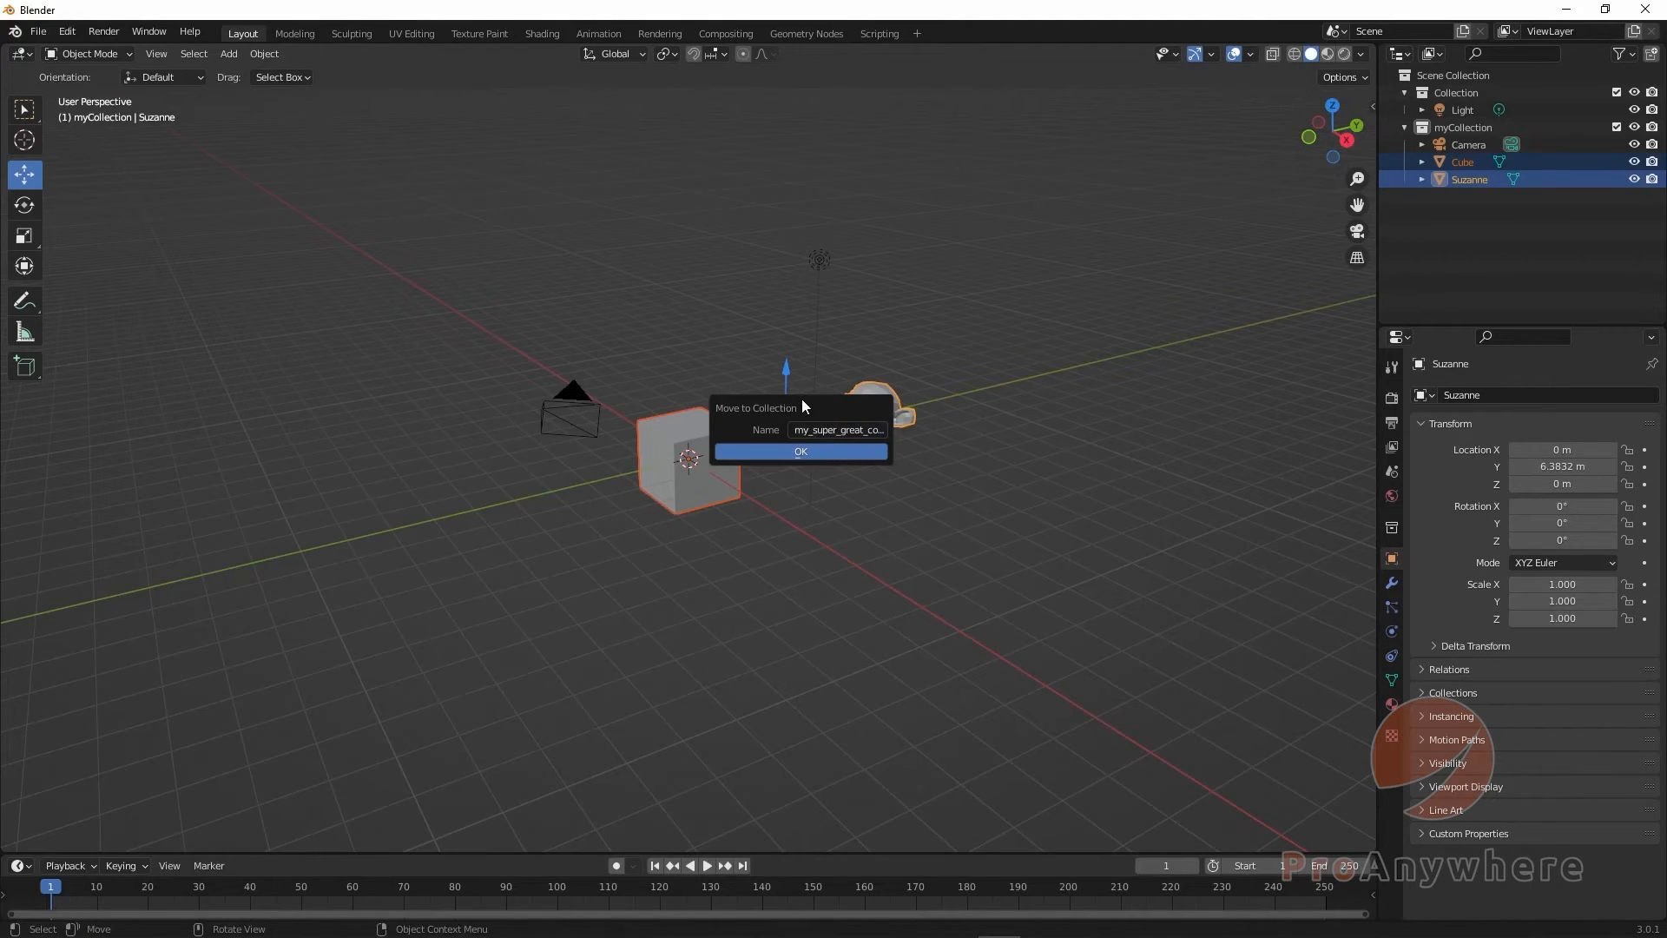
pyautogui.click(846, 450)
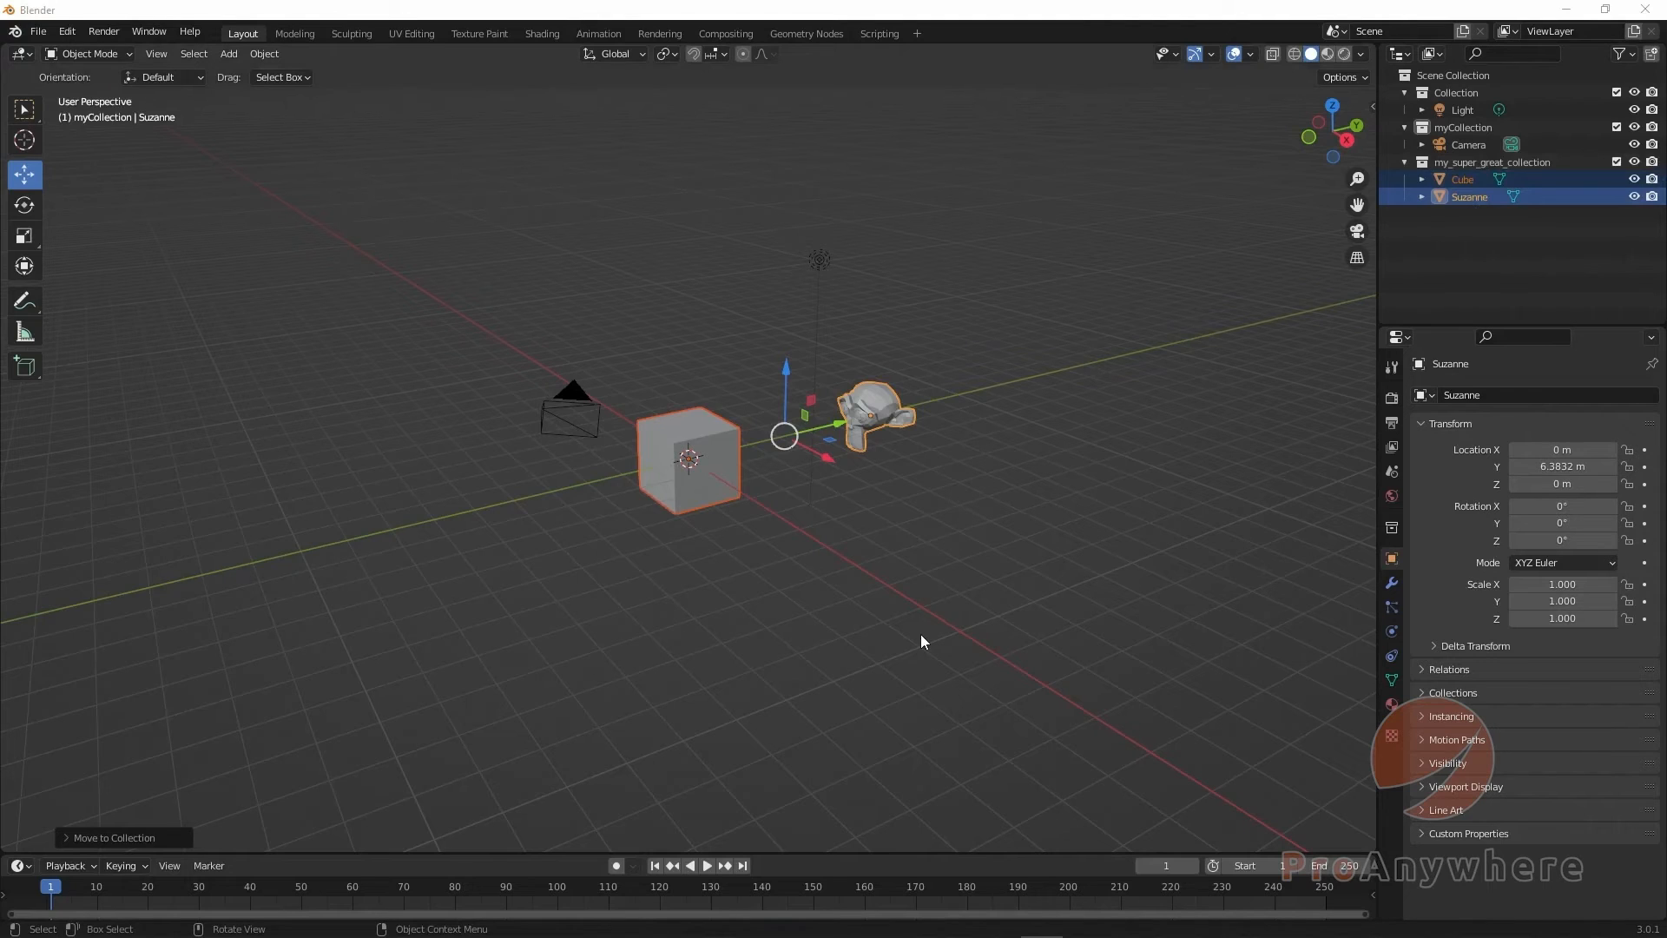
# - Nest my_super_great_collection inside myCollection, and collapse and re-expand the nested collection in the outliner
pyautogui.click(1476, 163)
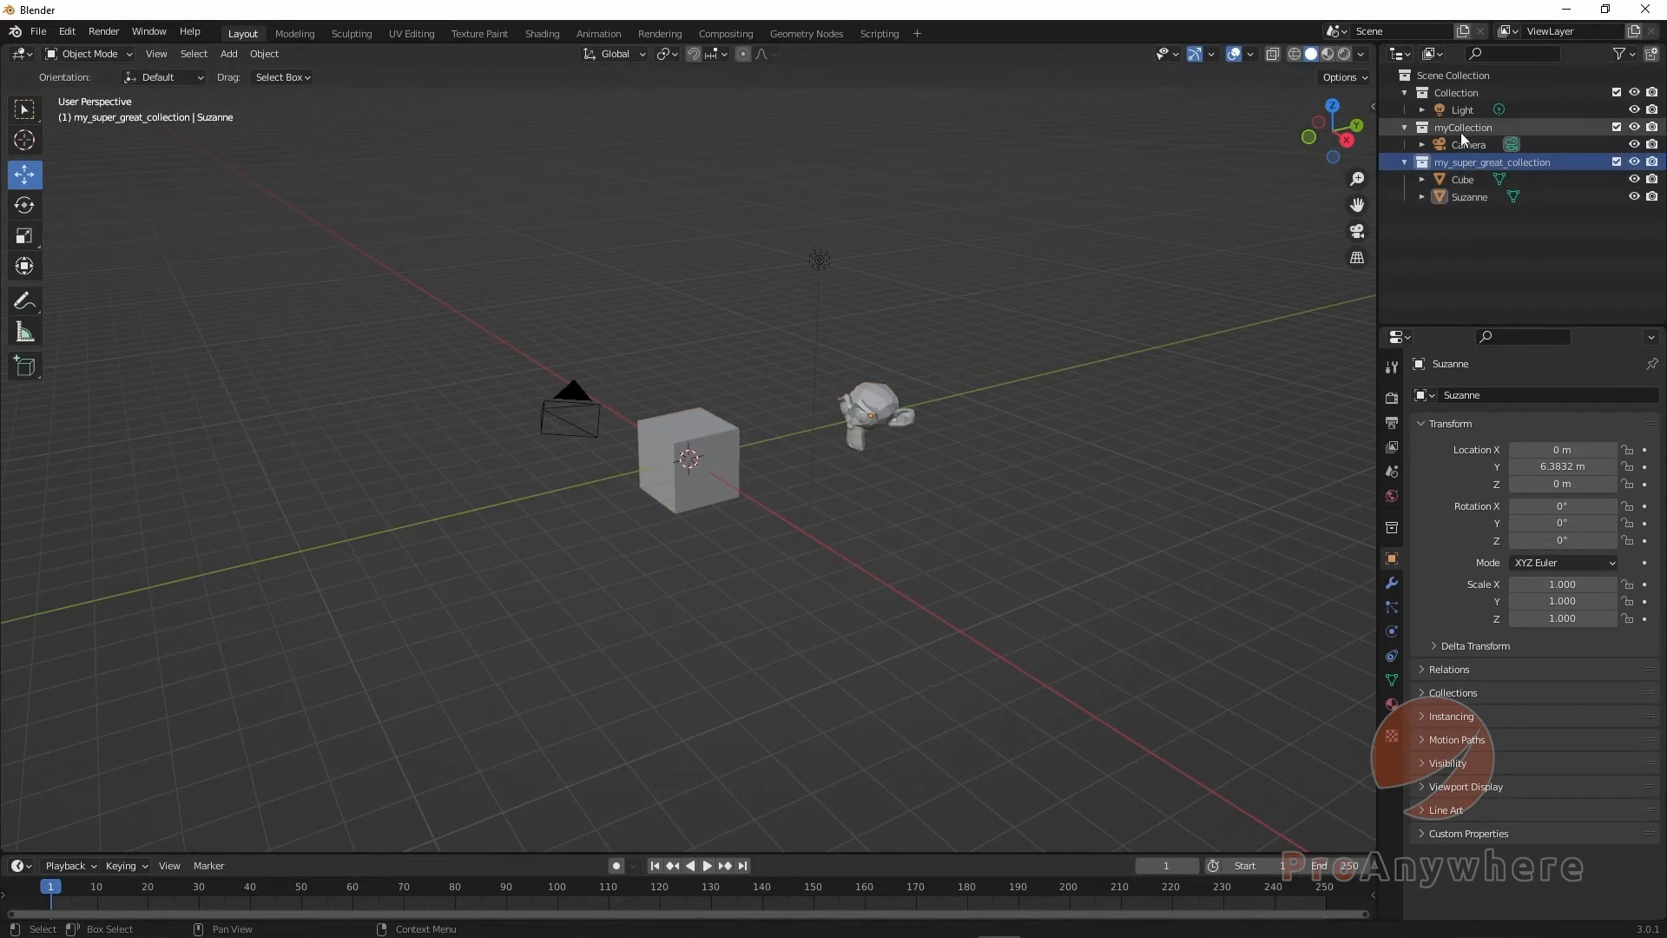
pyautogui.moveTo(1462, 161); pyautogui.dragTo(1466, 129)
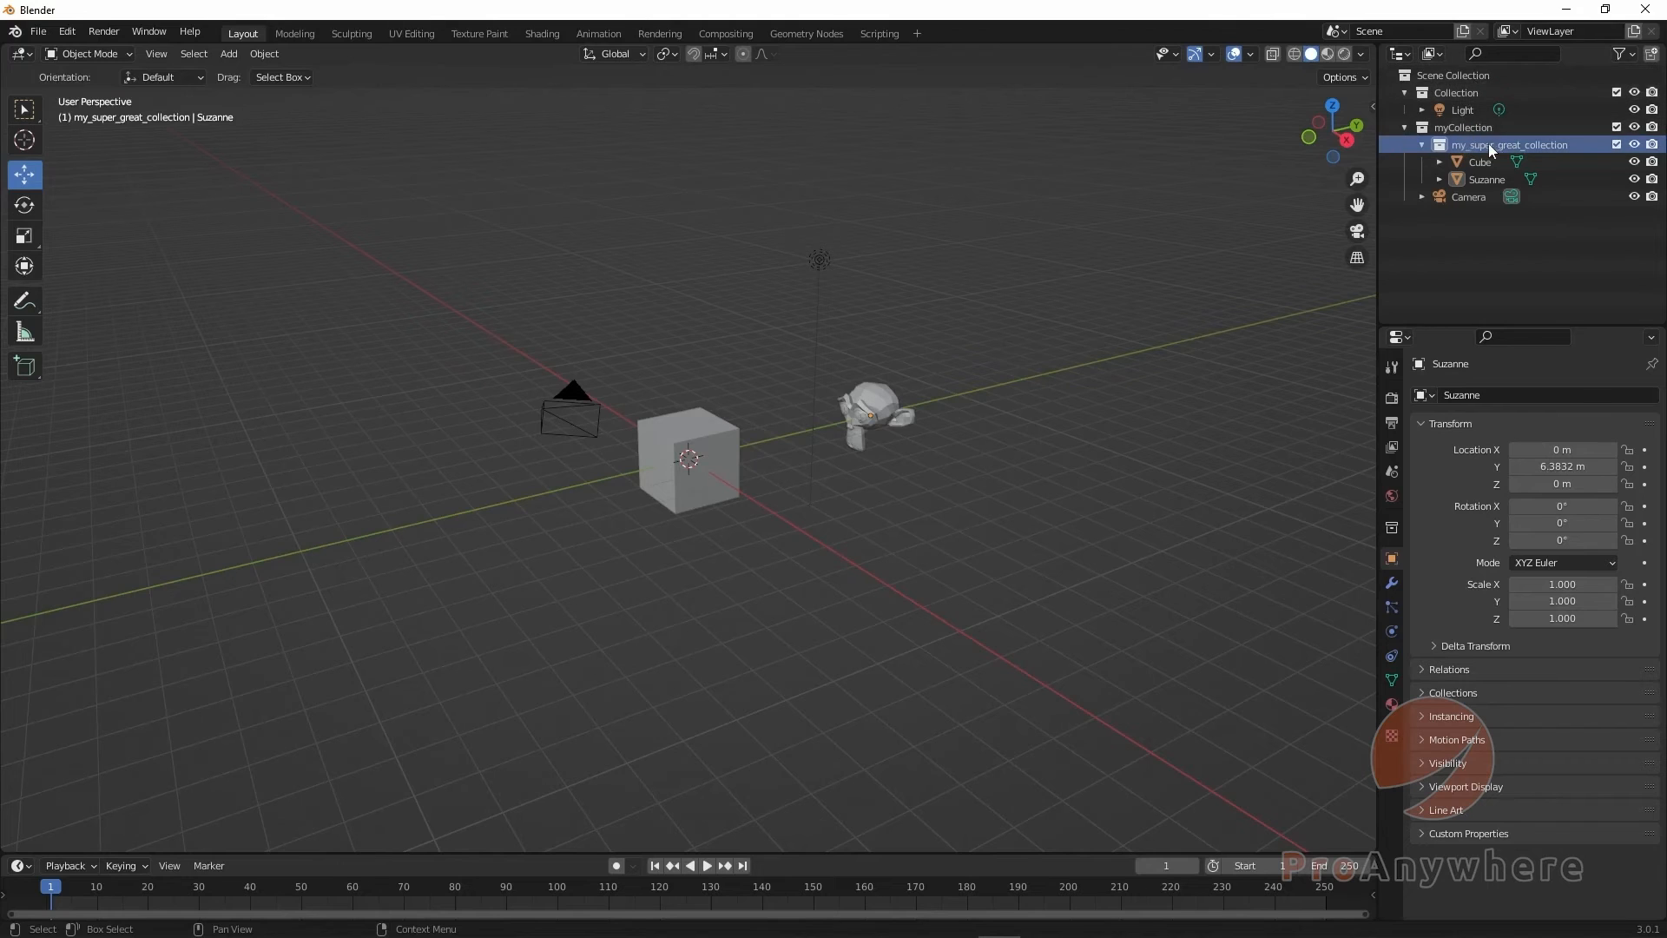
pyautogui.click(1403, 128)
pyautogui.click(1403, 128)
pyautogui.click(1424, 143)
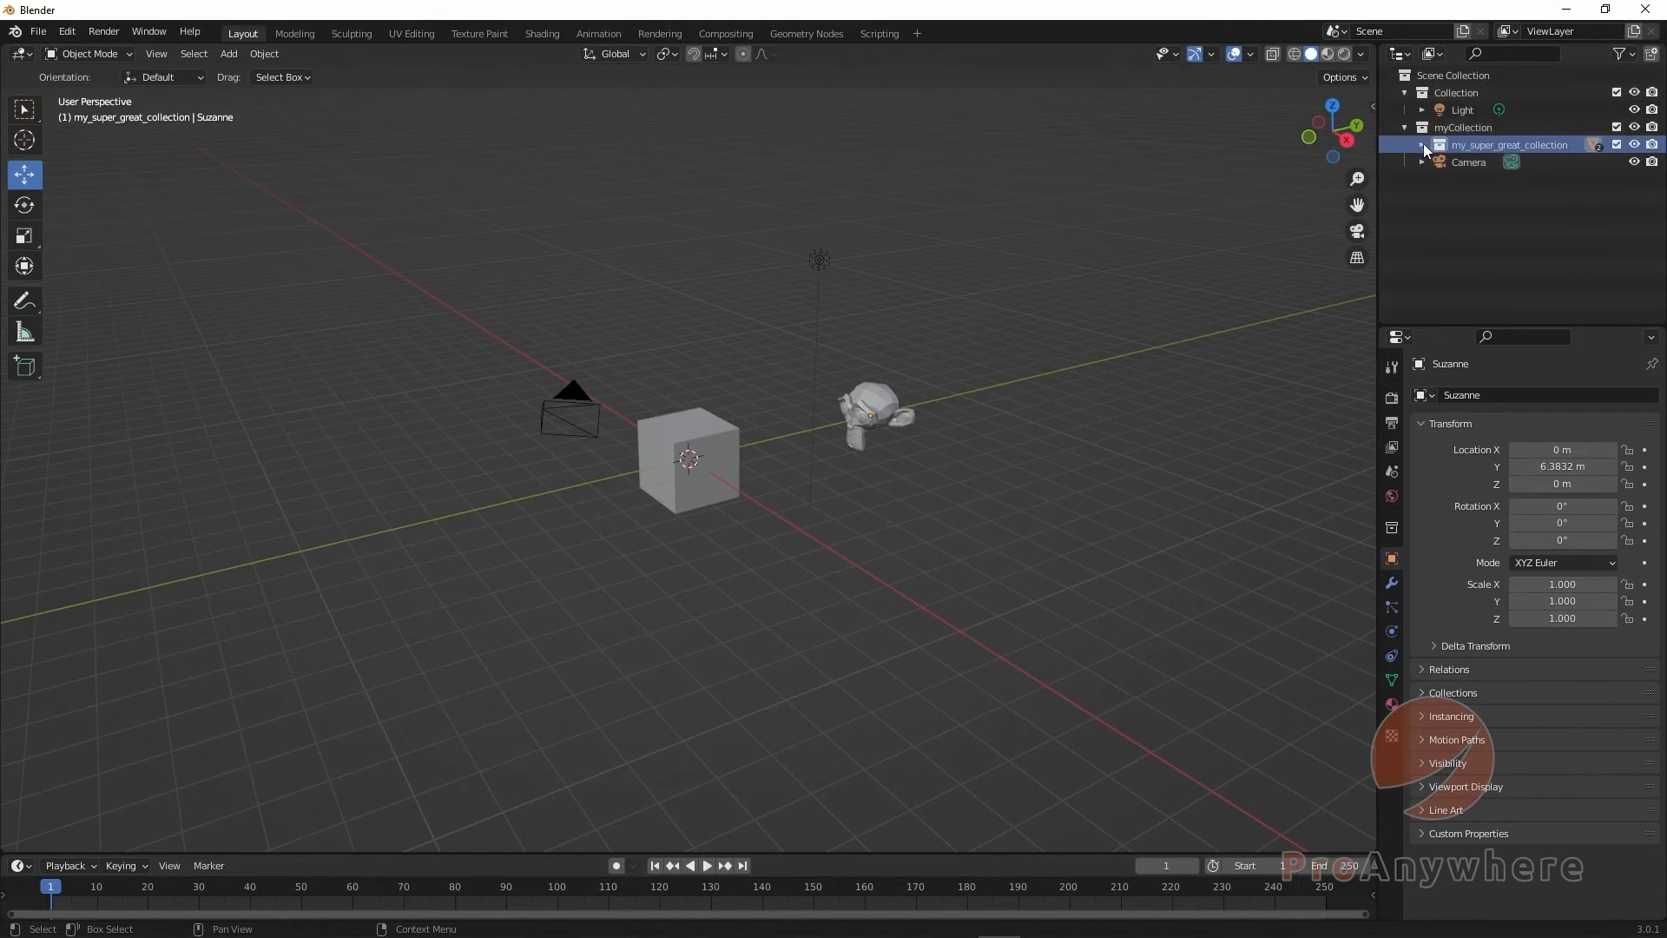
pyautogui.click(1422, 144)
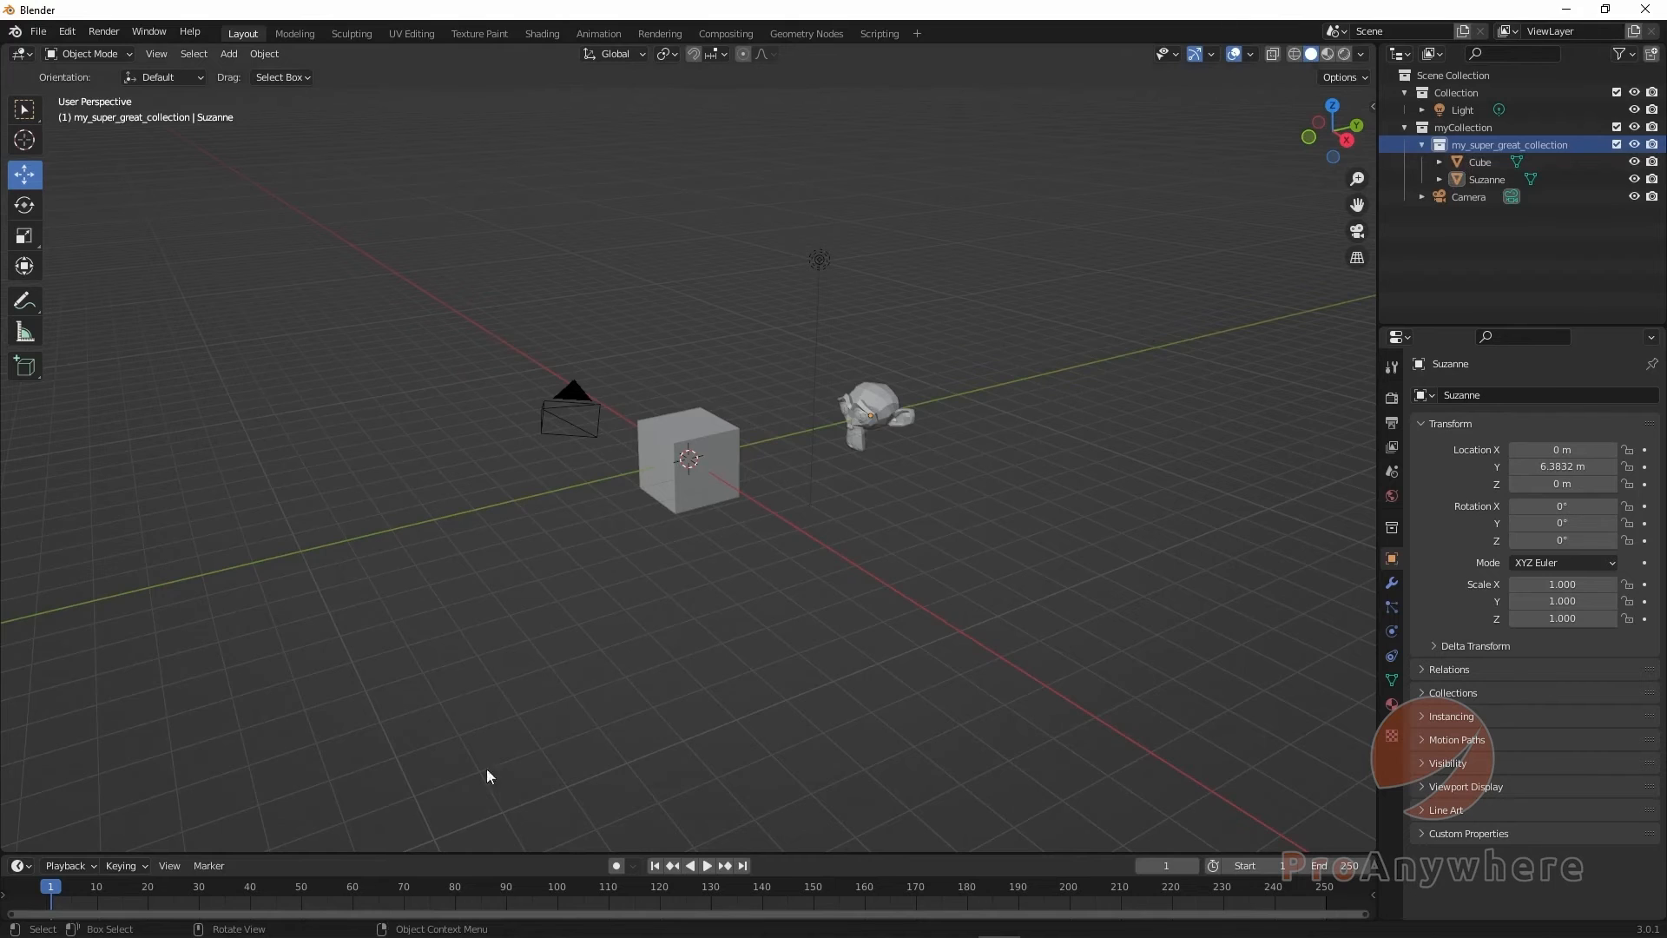
# - Isolate Collection, myCollection and my_super_great_collection in turn, twice over, and reveal all hidden collections again
pyautogui.moveTo(487, 771); pyautogui.dragTo(680, 676, button='middle')
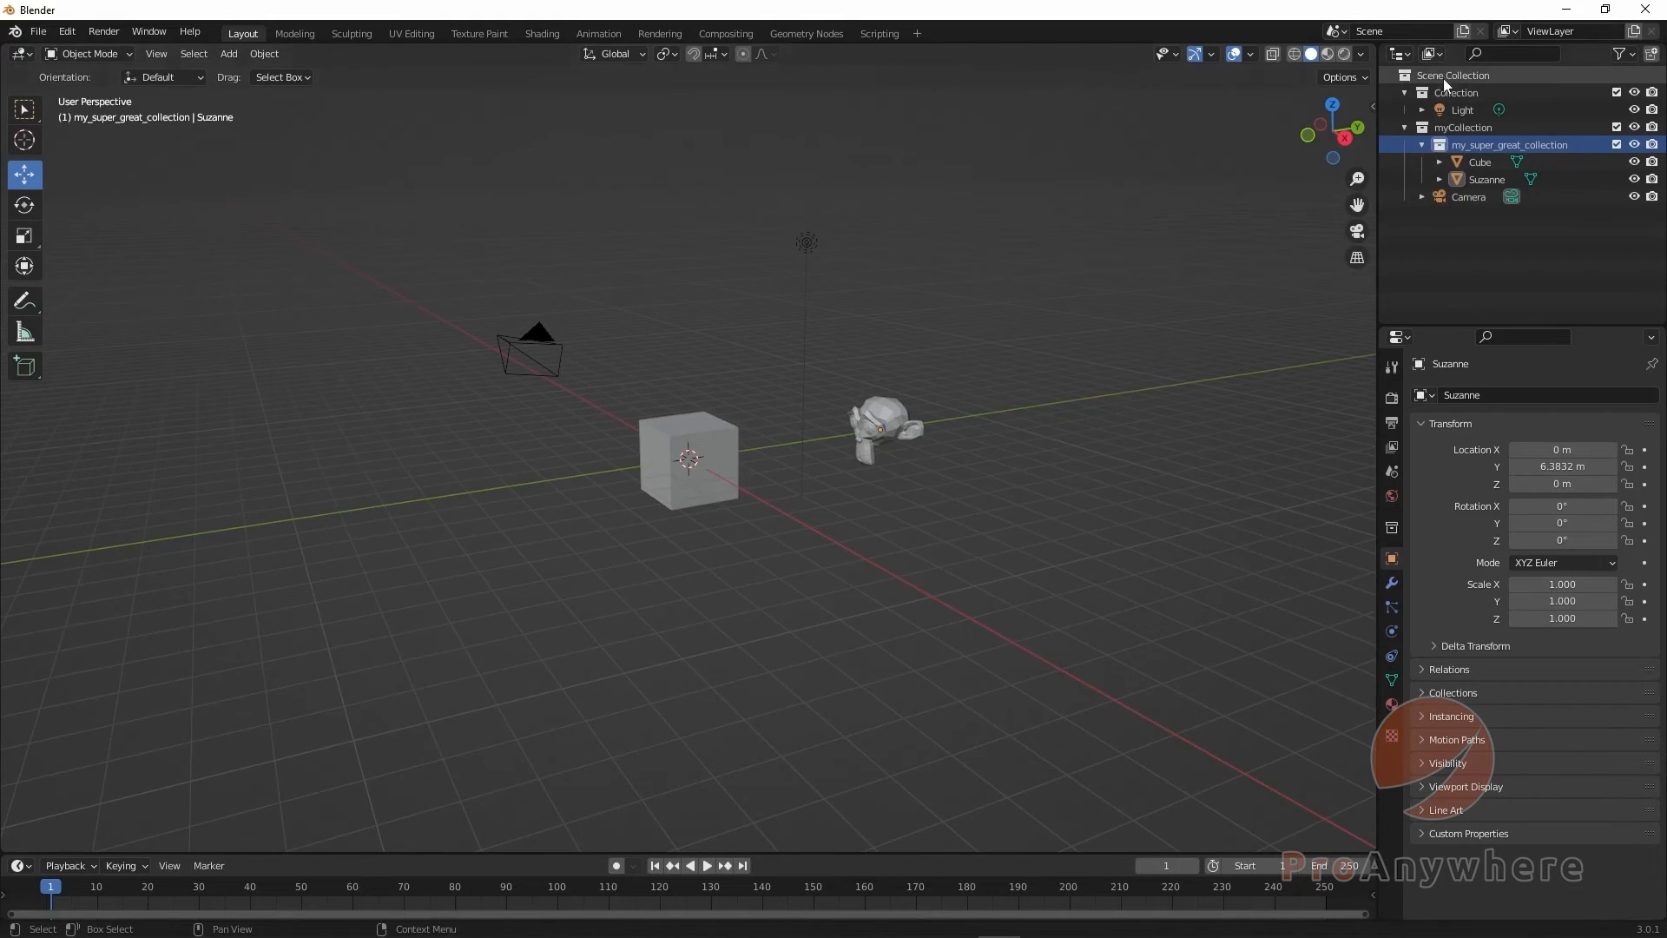
pyautogui.press('1')
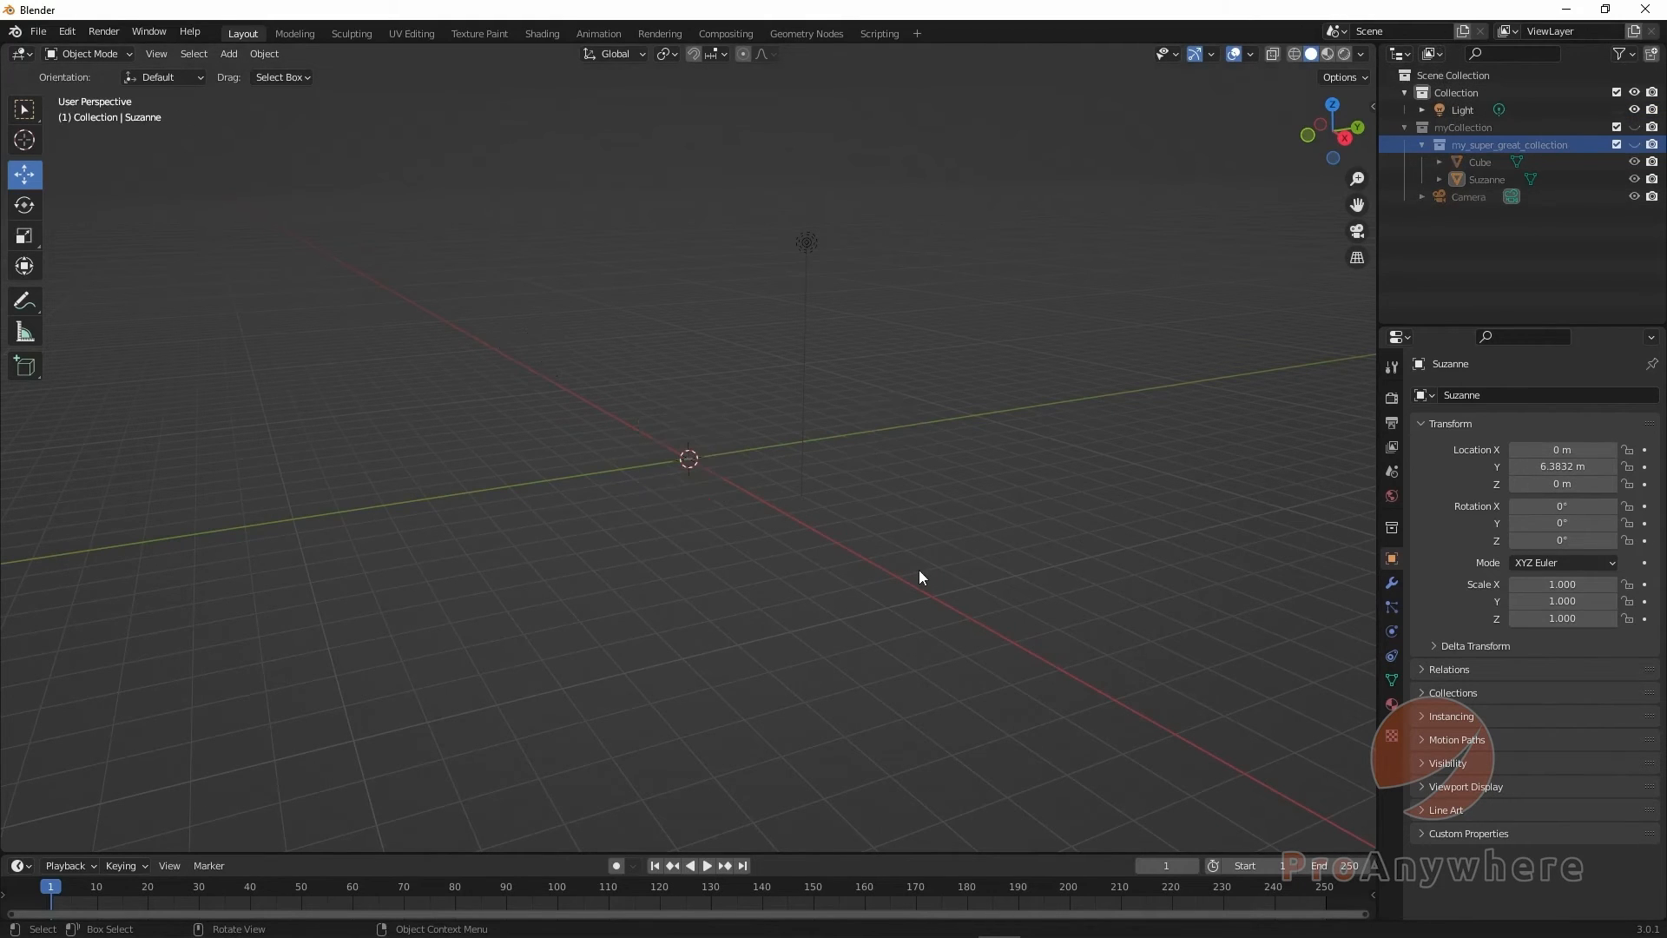
pyautogui.press('2')
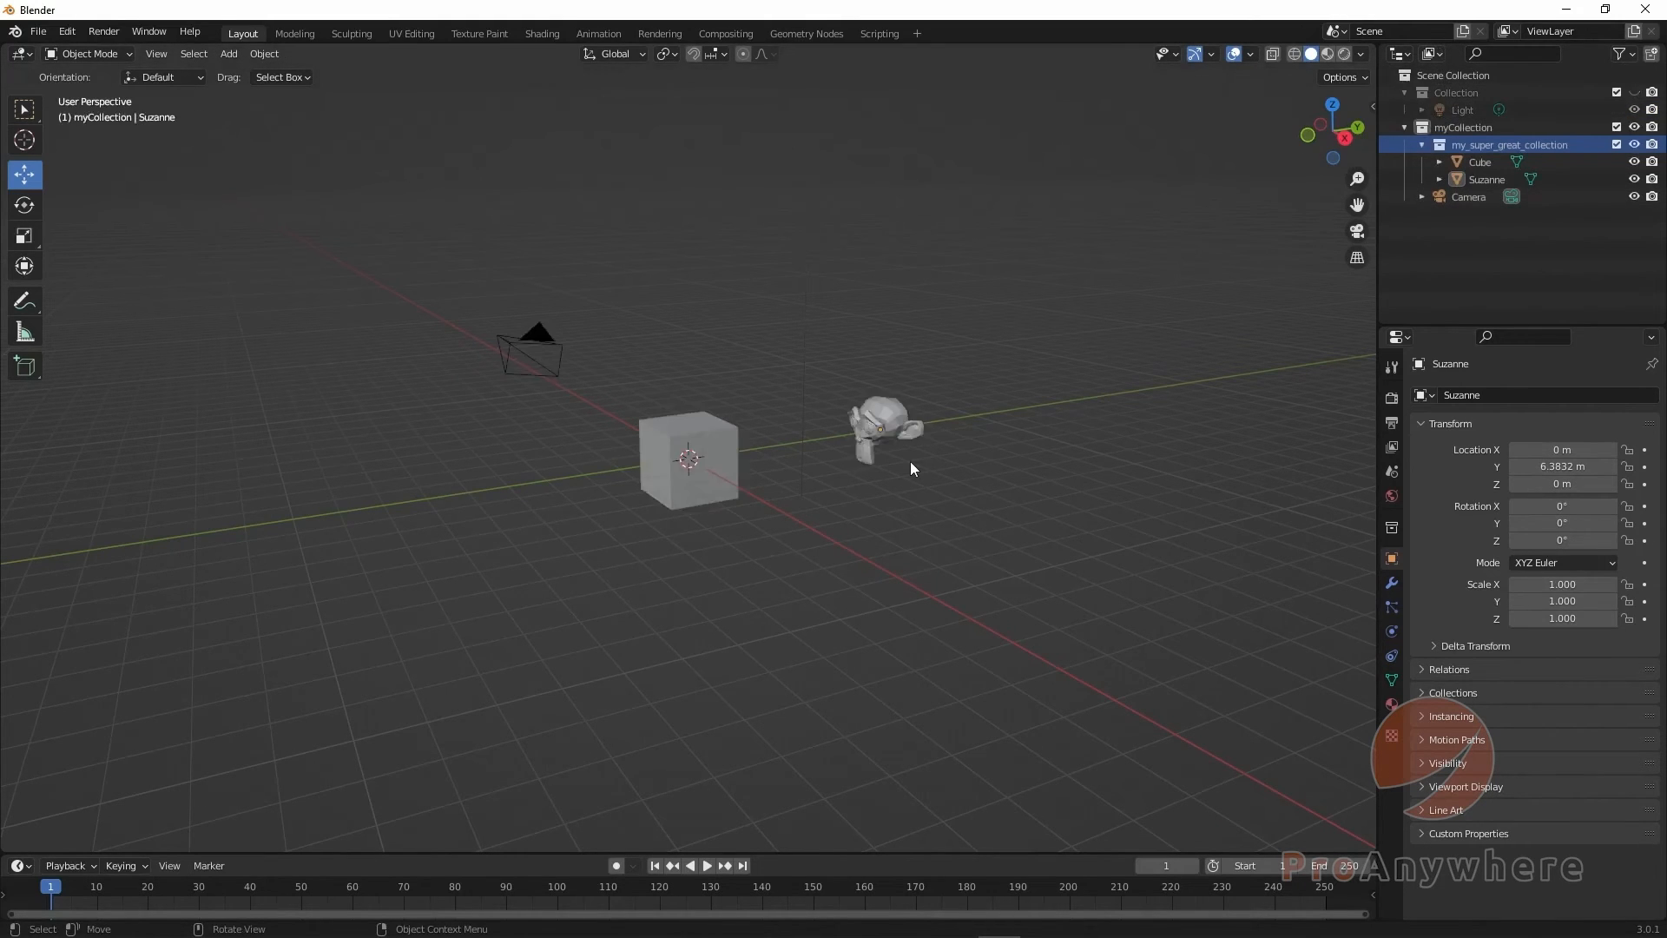
pyautogui.press('3')
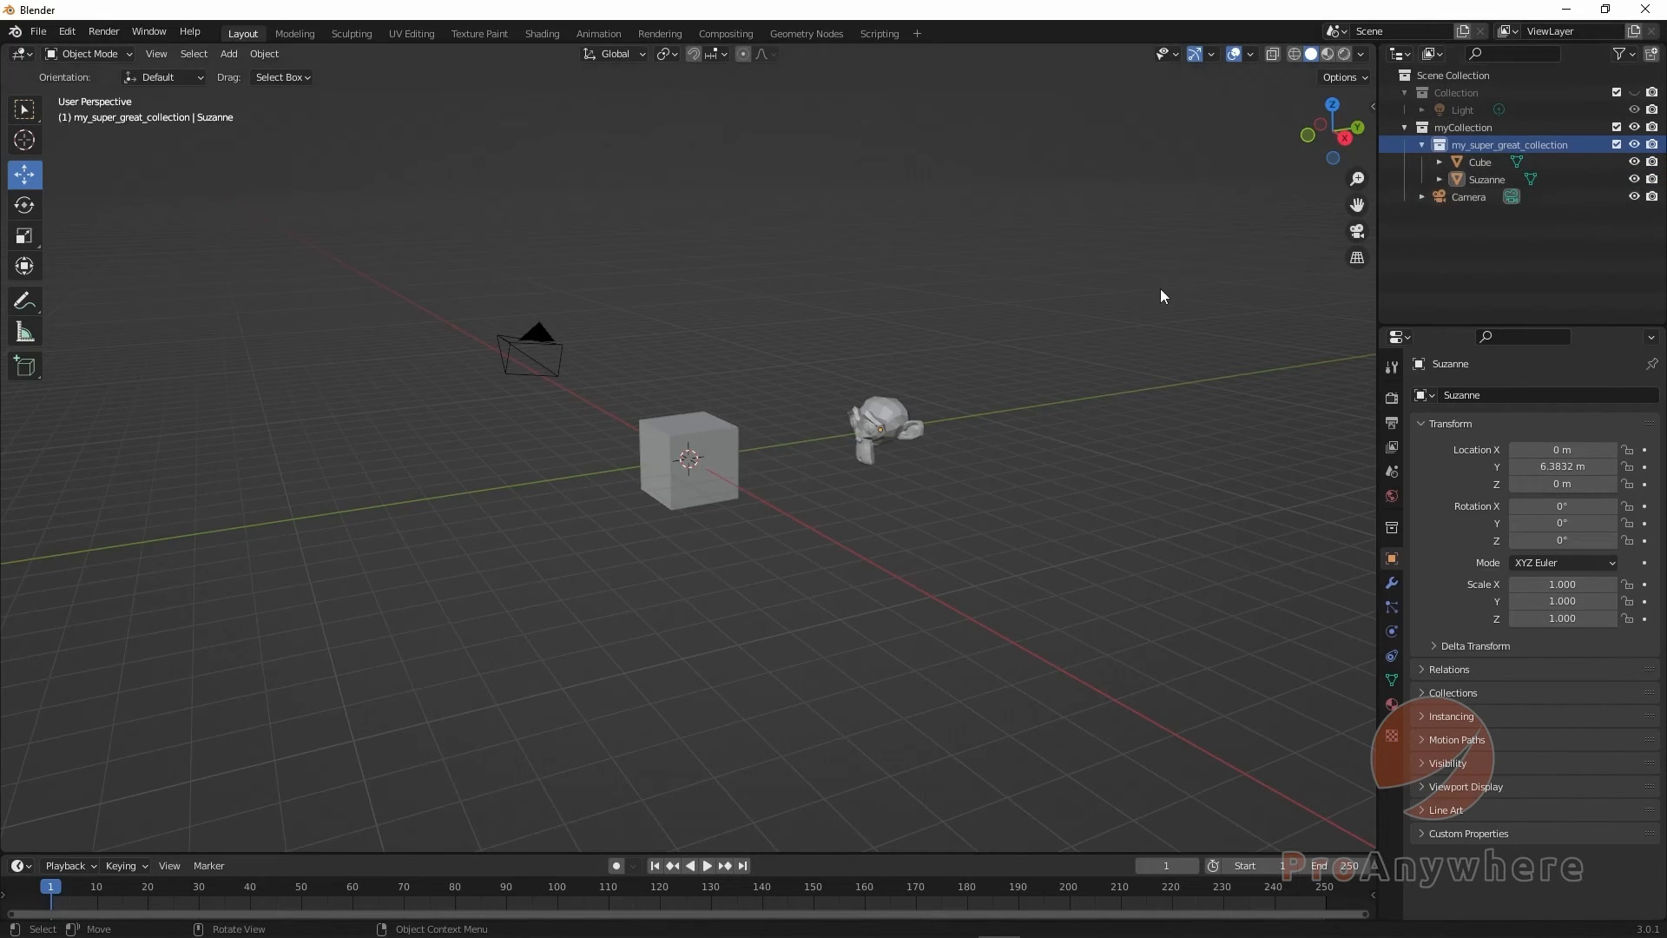
pyautogui.press('1')
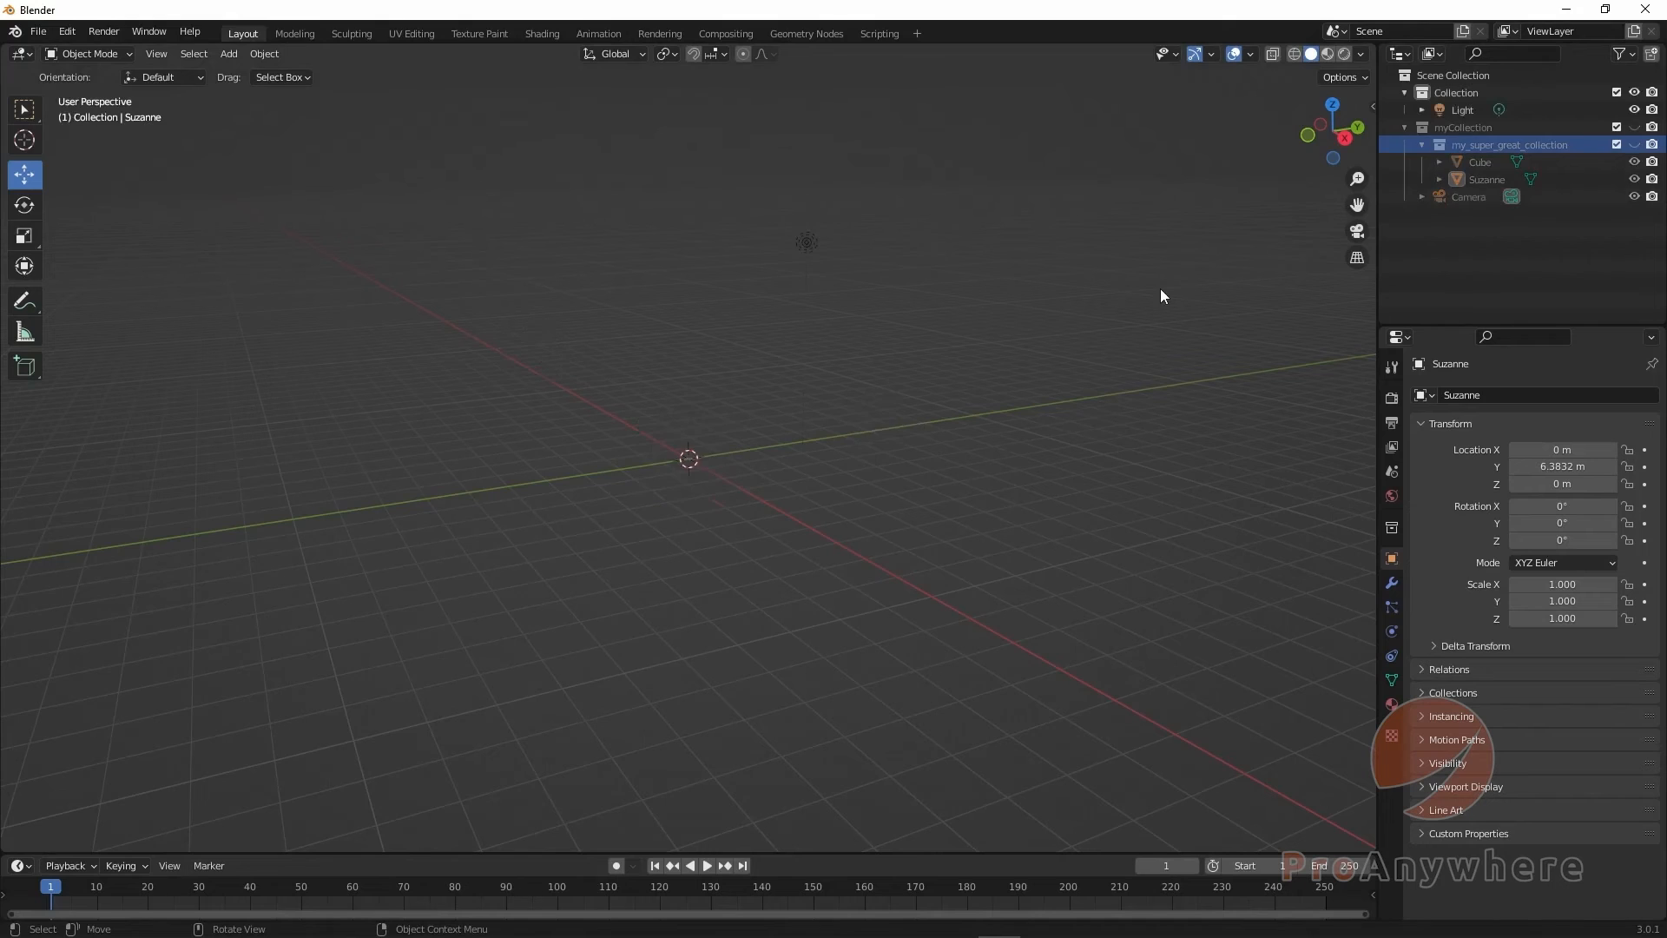
pyautogui.press('2')
pyautogui.press('3')
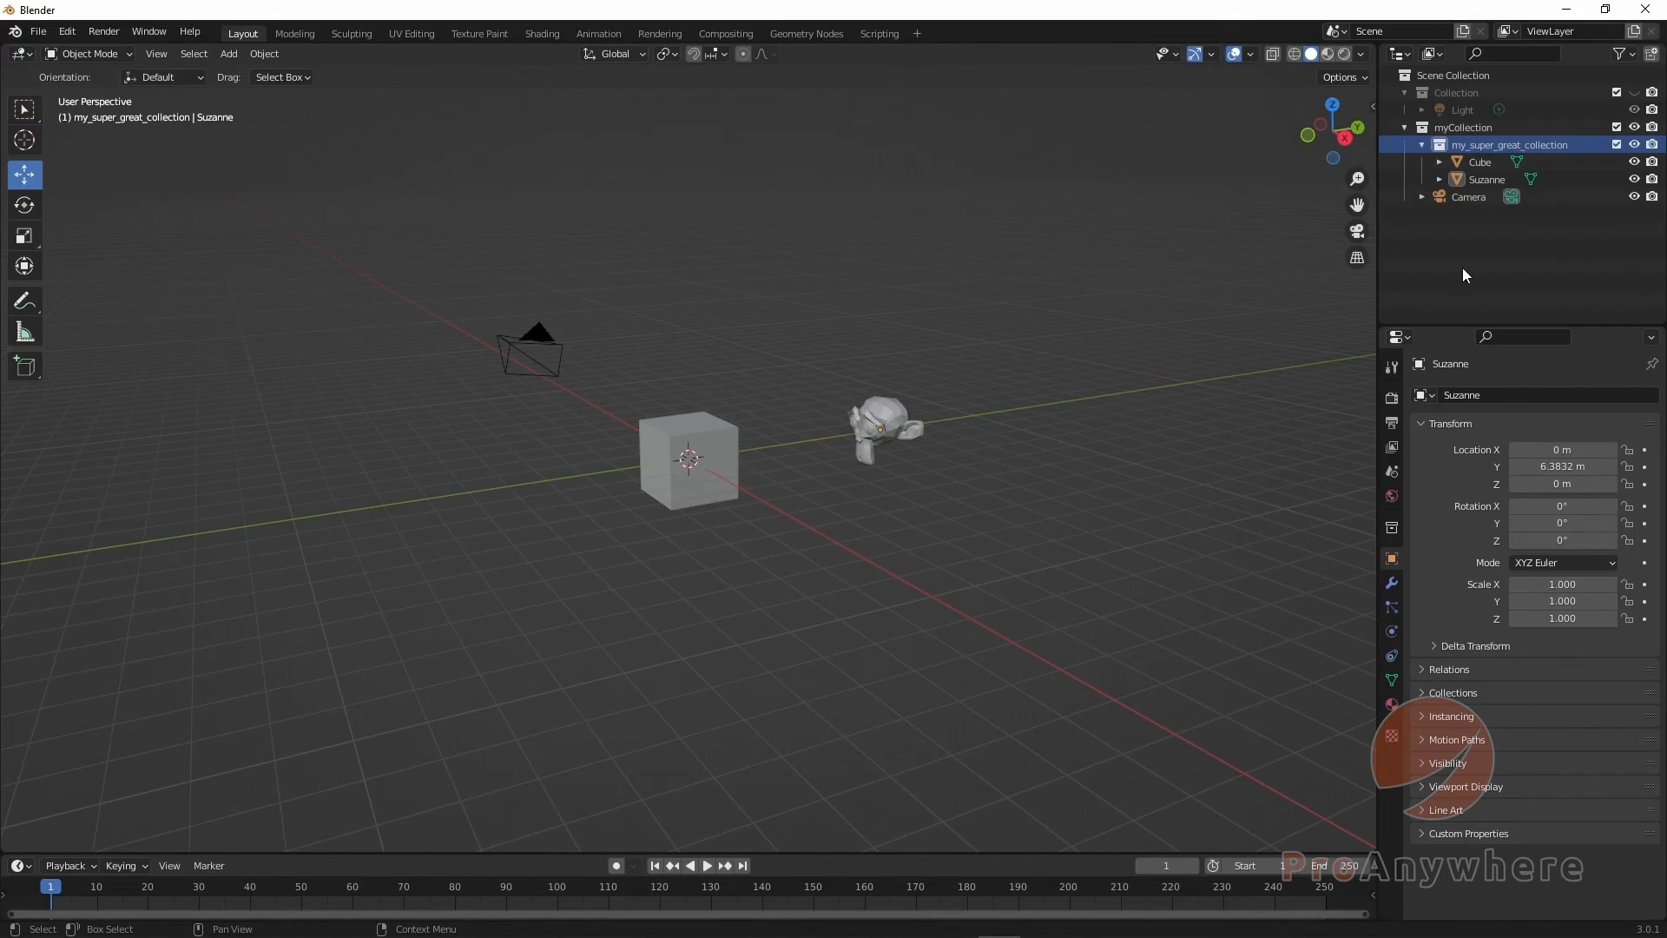
pyautogui.hotkey('alt', 'h')
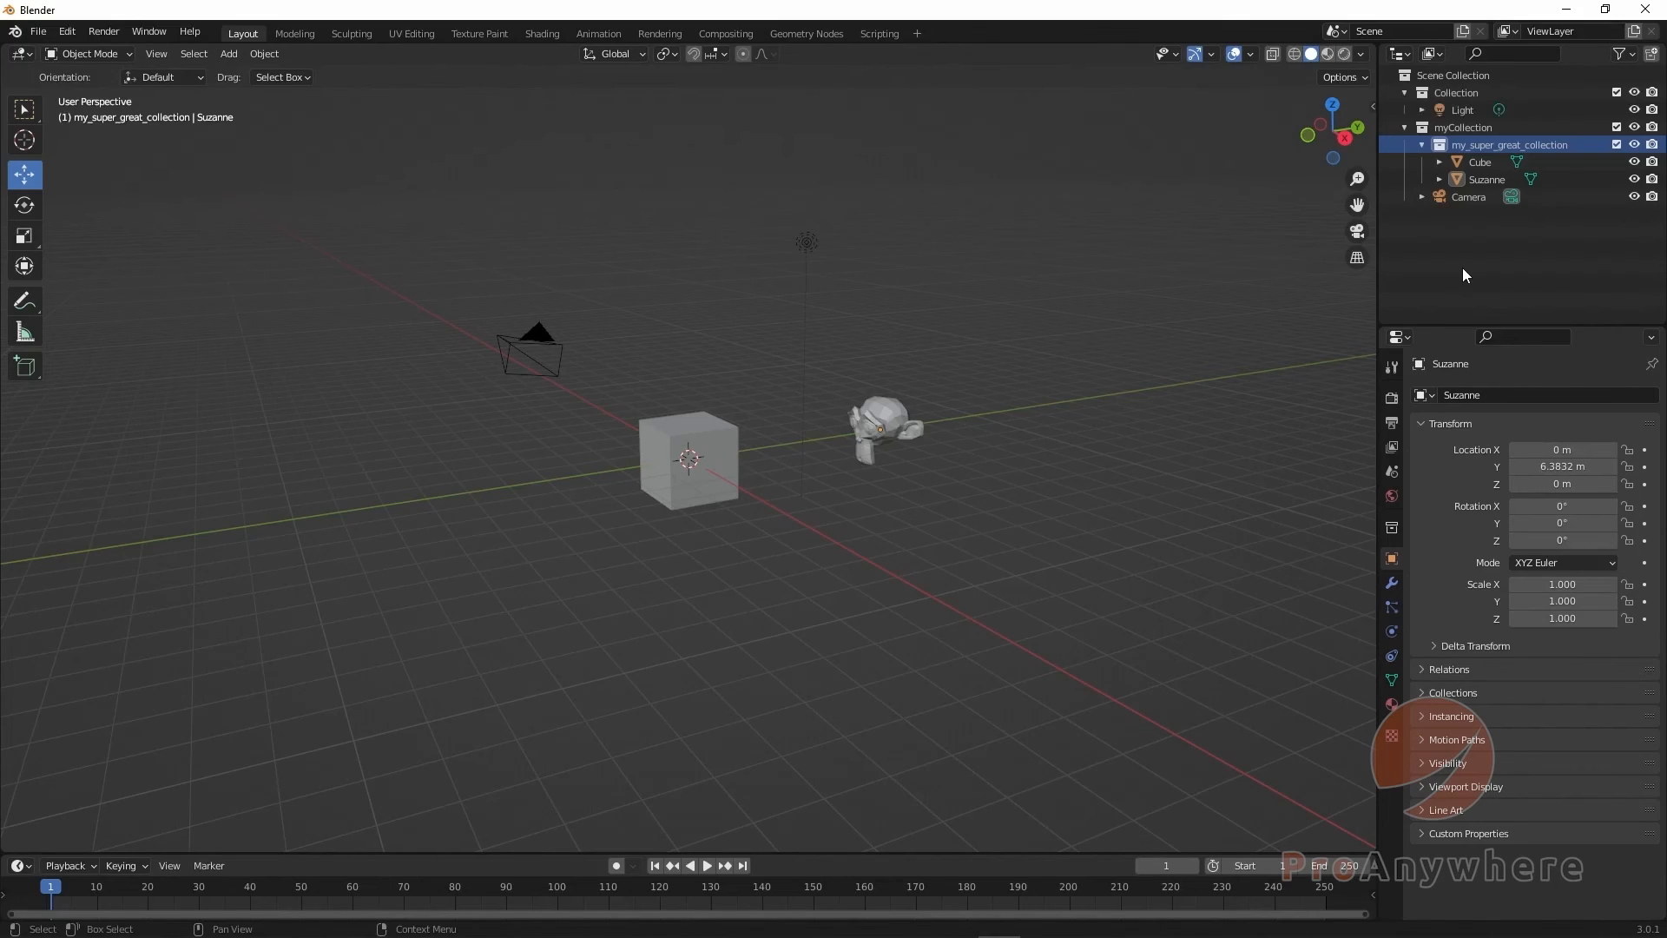